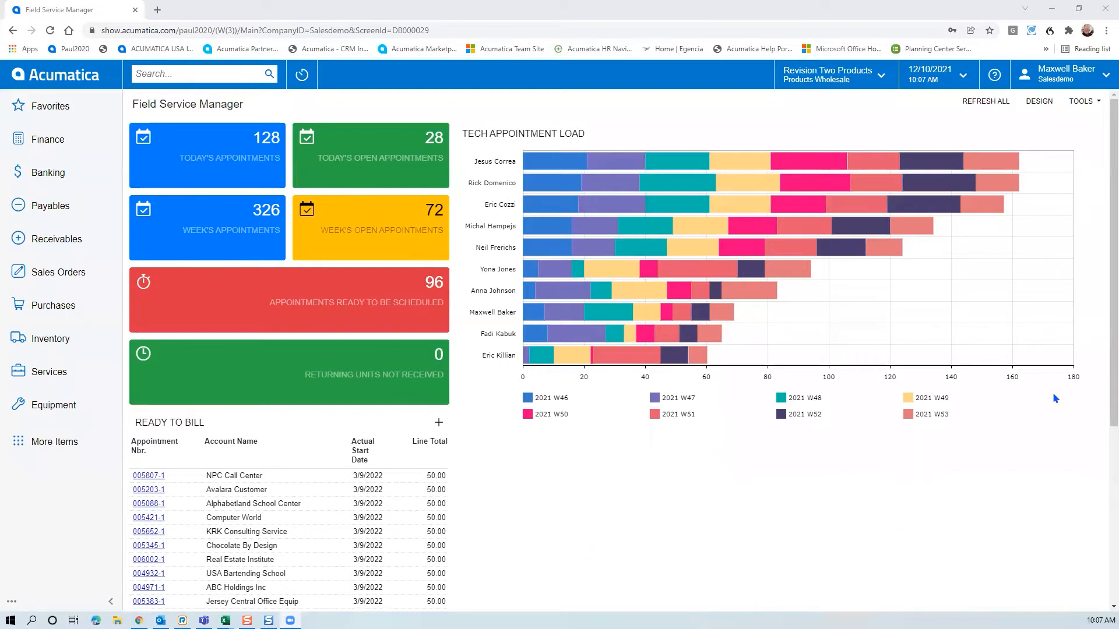
Open the Services workspace from the left navigation sidebar
mouse_move(547, 255)
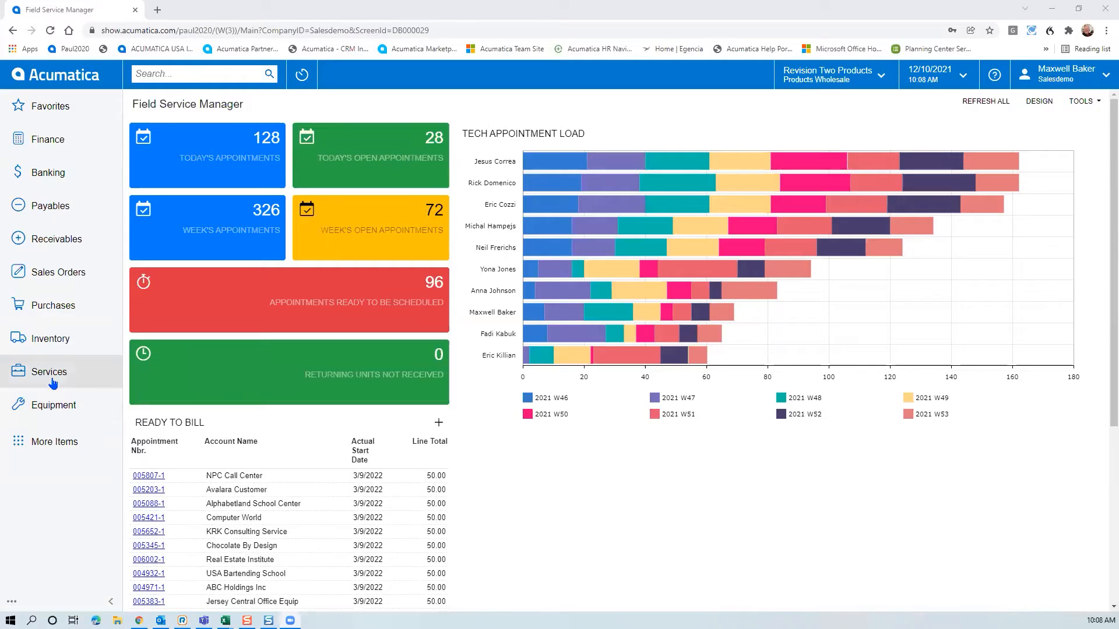
left_click(51, 376)
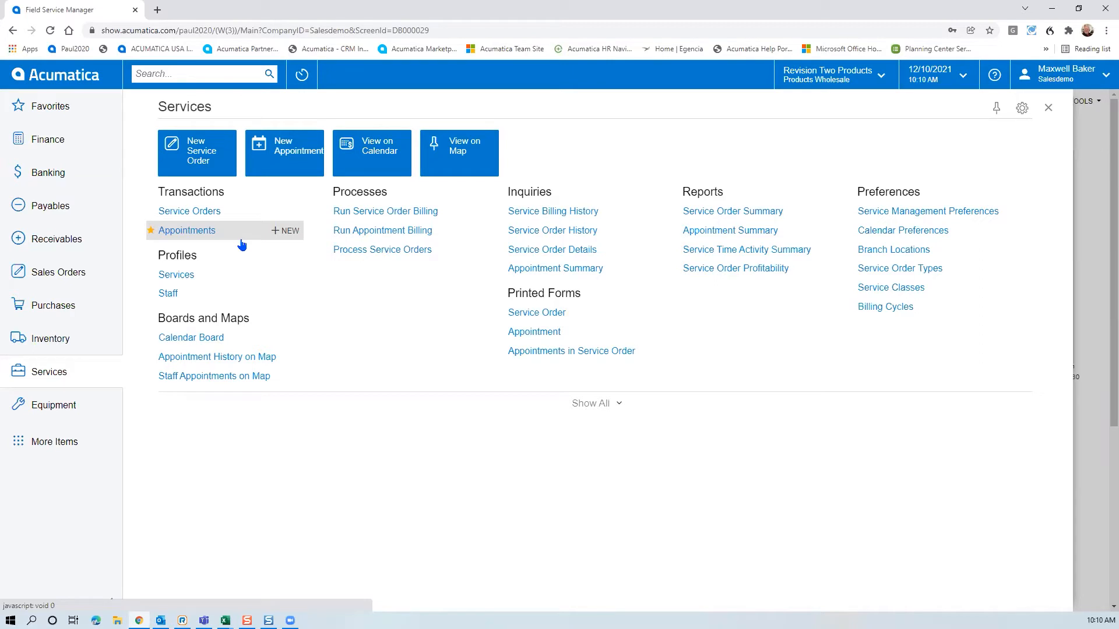
Open the Calendar Board with the Service Orders panel and navigation sidebar collapsed
left_click(181, 338)
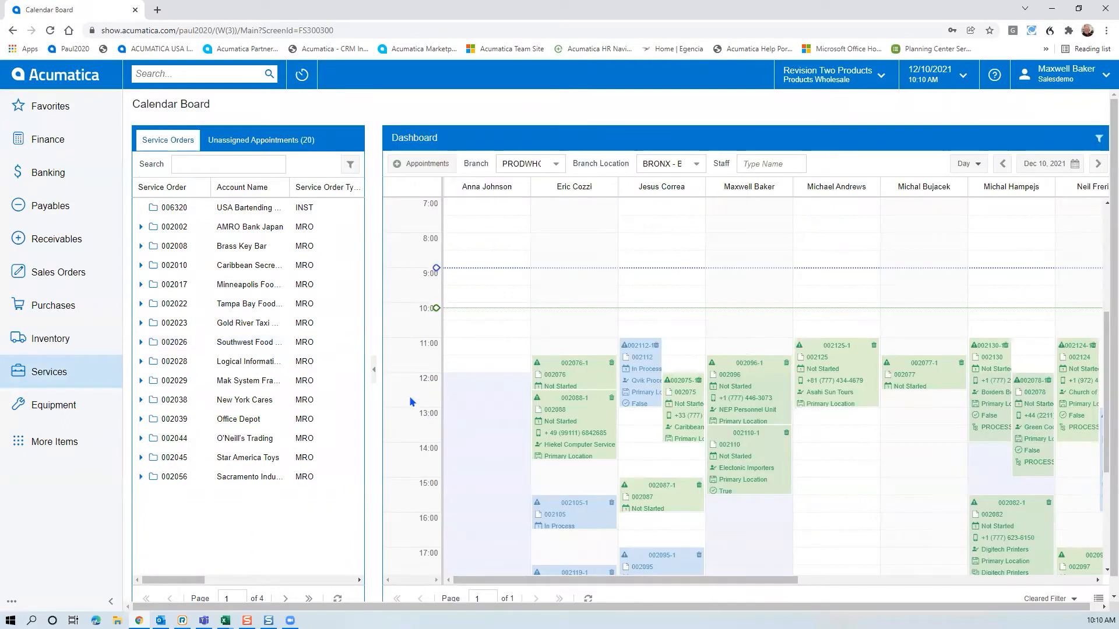
left_click(375, 374)
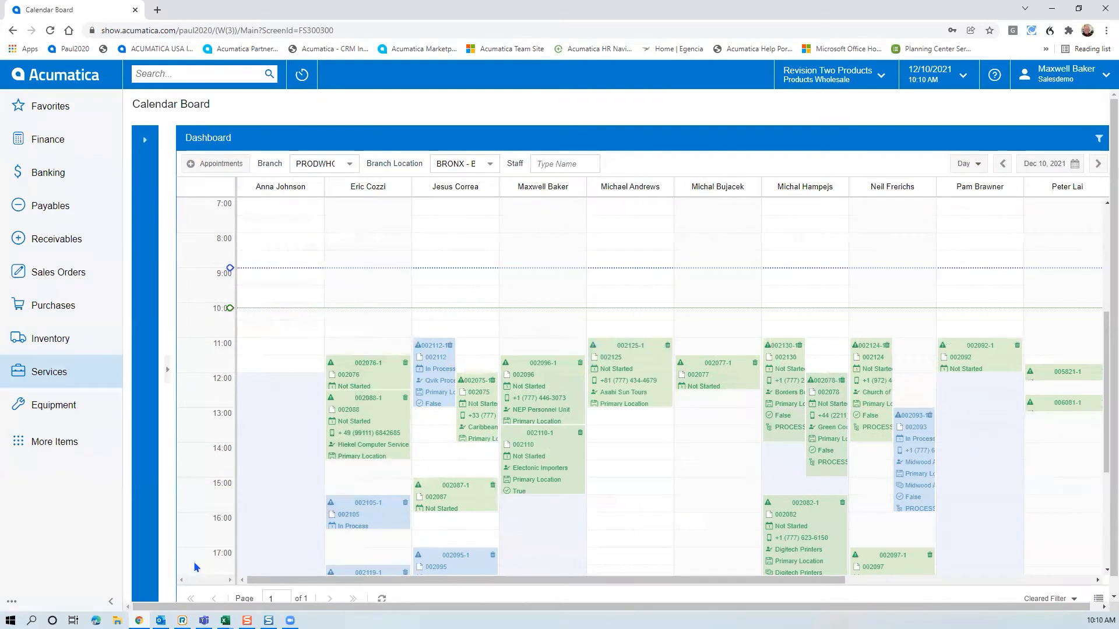
left_click(112, 602)
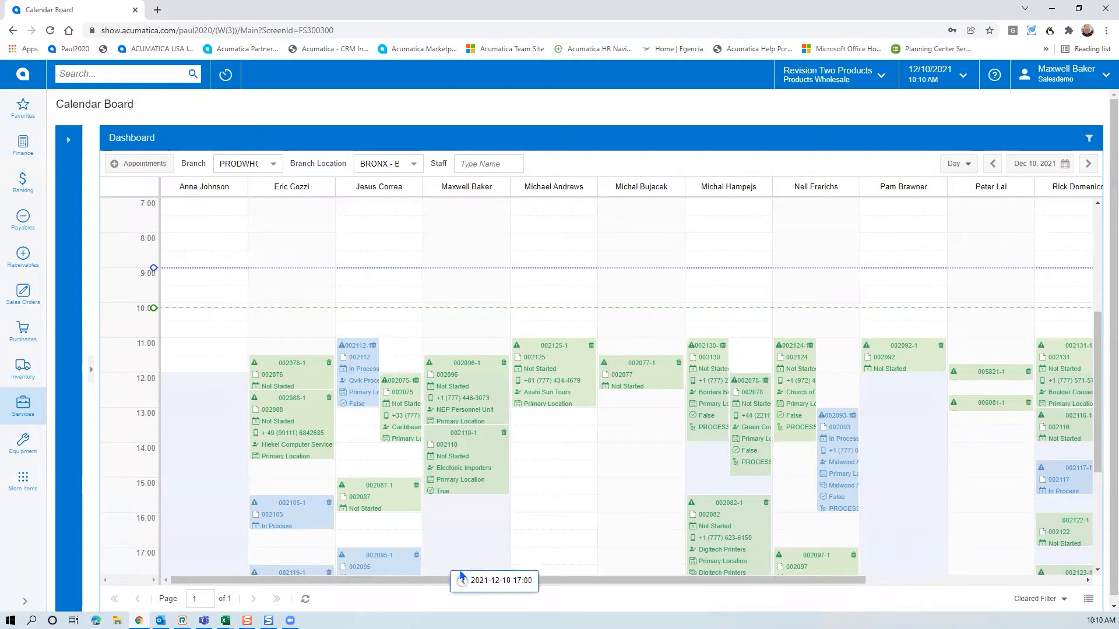
Move the third technician's noon appointment 002075-1 to the fifth technician at 14:00
left_click_drag(498, 583, 716, 583)
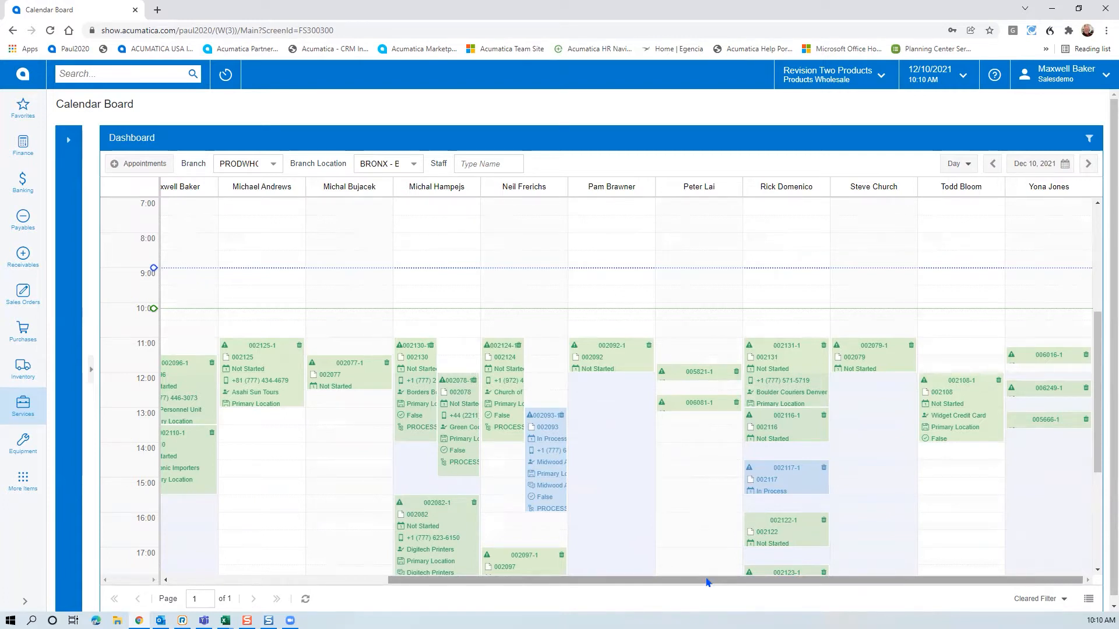
left_click_drag(692, 581, 303, 594)
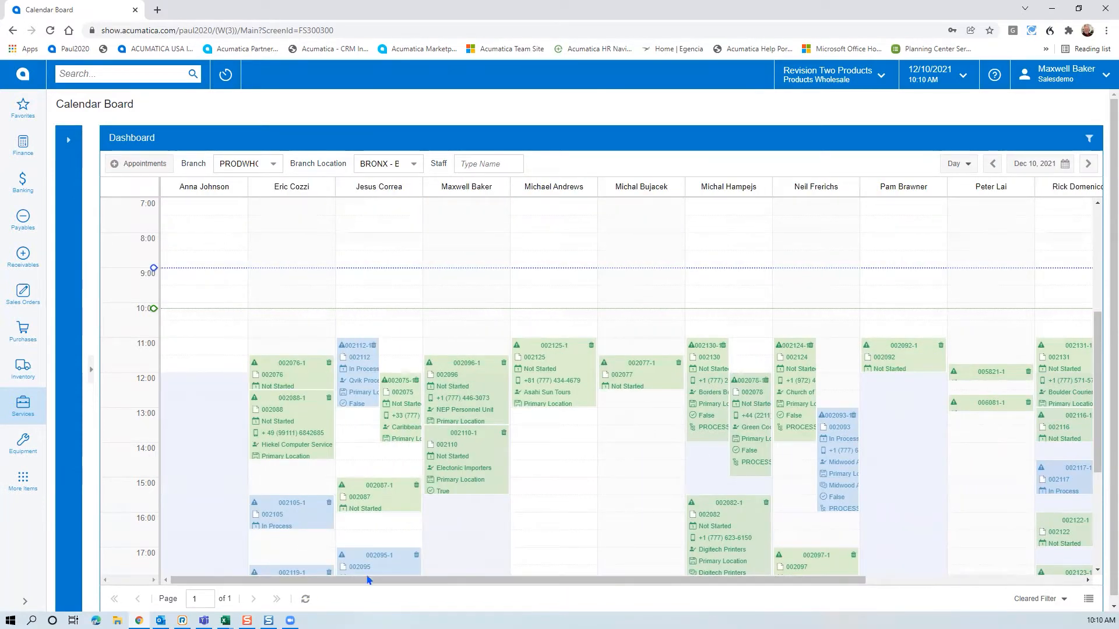
left_click_drag(398, 413, 543, 480)
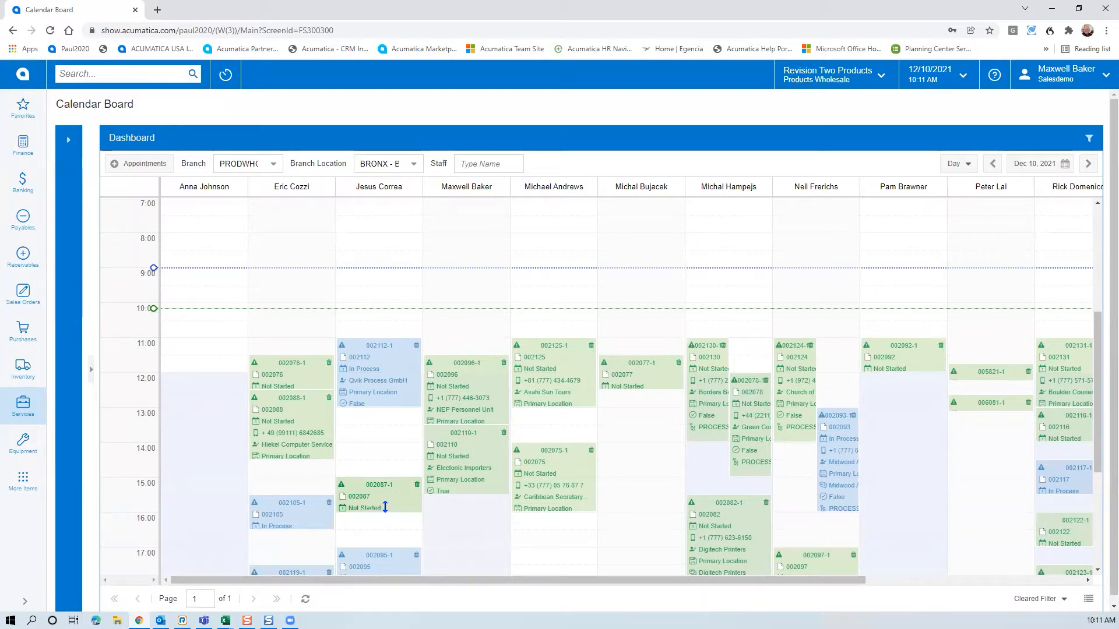
Extend the 15:00 appointment to end at 17:00 and re-show the Service Orders panel
left_click_drag(386, 507, 379, 551)
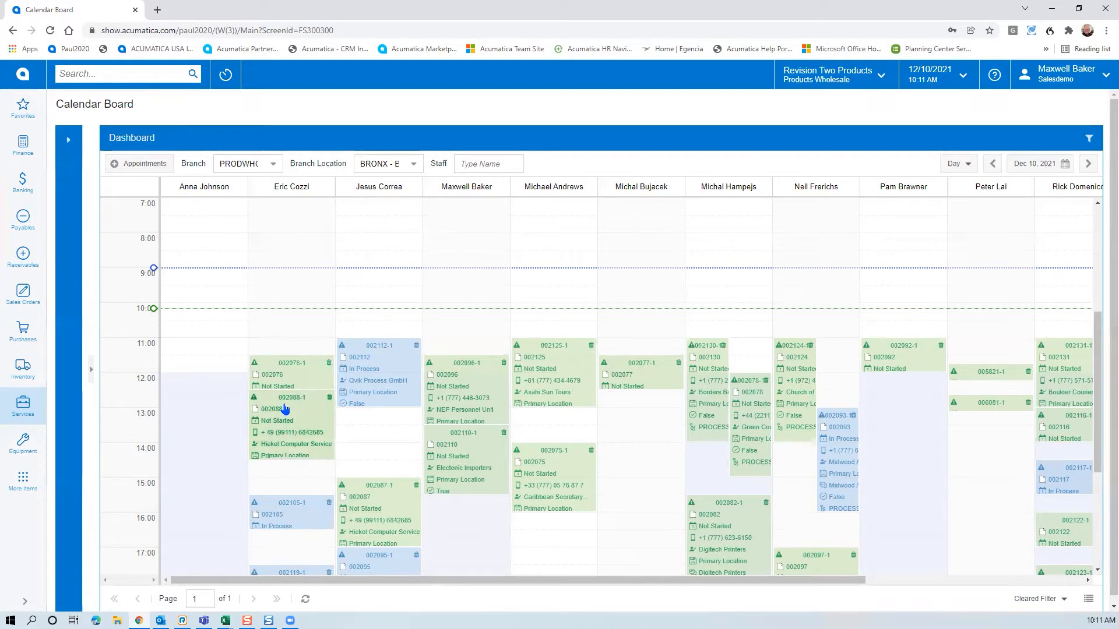
scroll(295, 481, "down", 2)
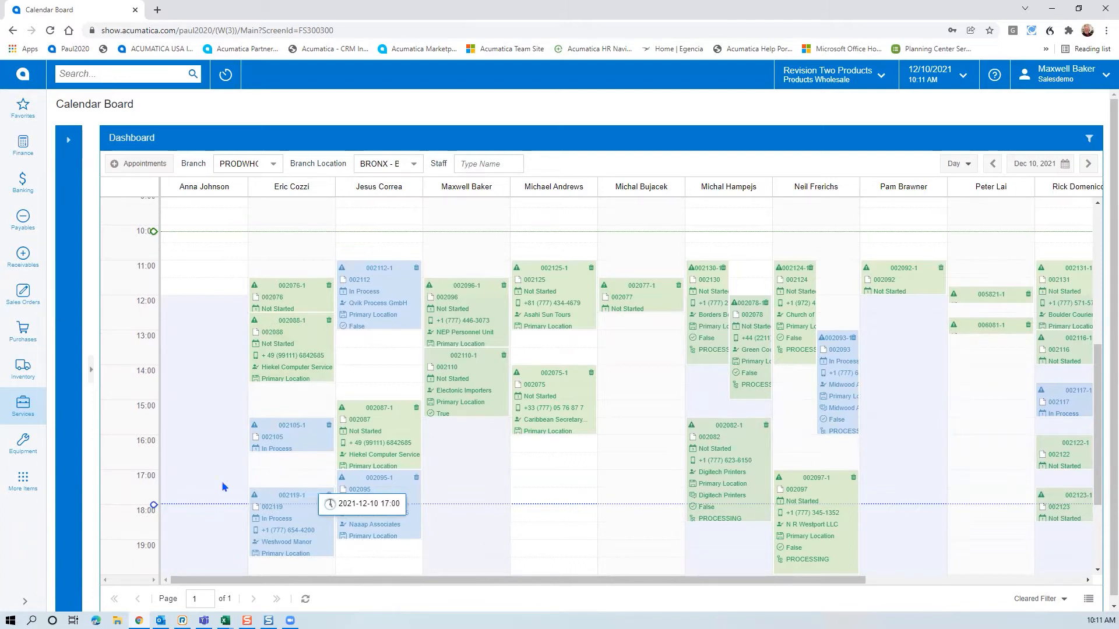
left_click(69, 142)
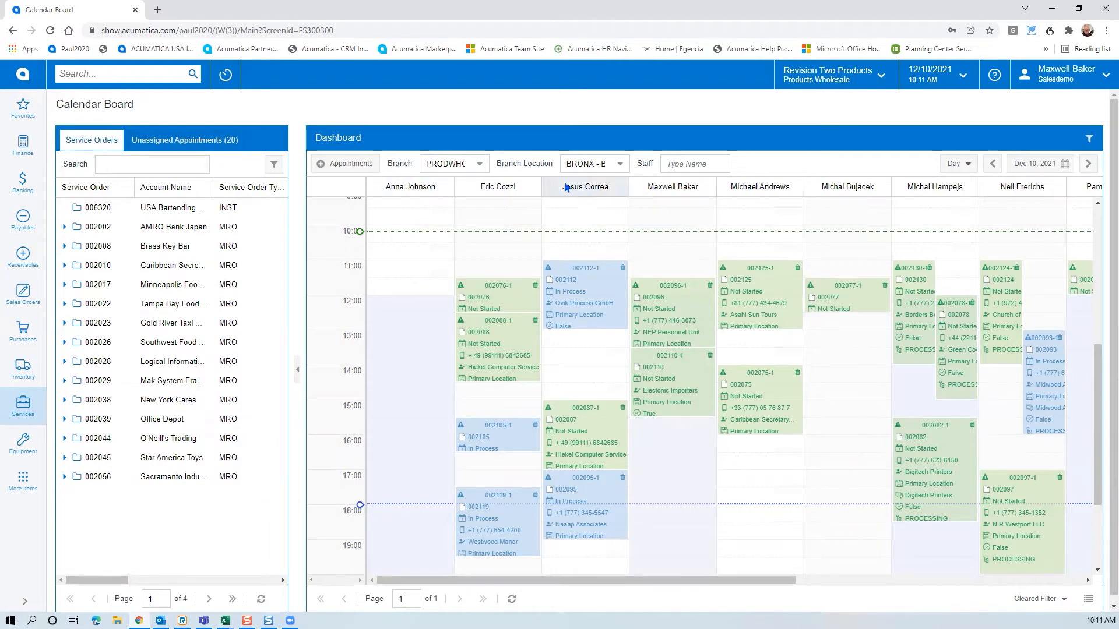
Assign the unassigned Elite Answering appointment to the sixth technician, starting at 14:00
left_click(178, 142)
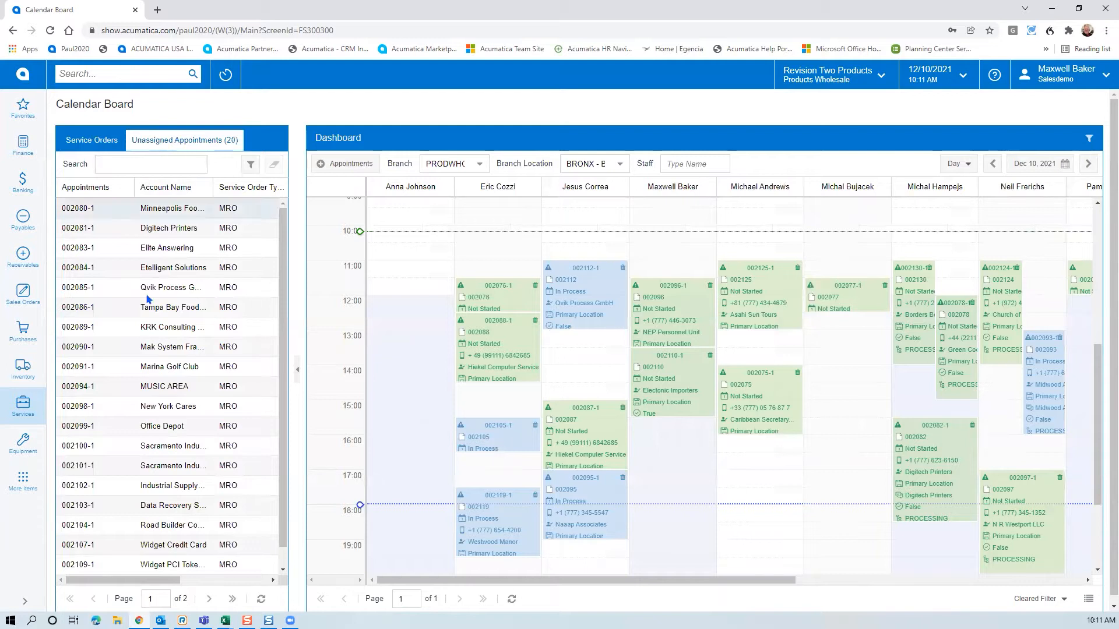
left_click_drag(165, 251, 855, 363)
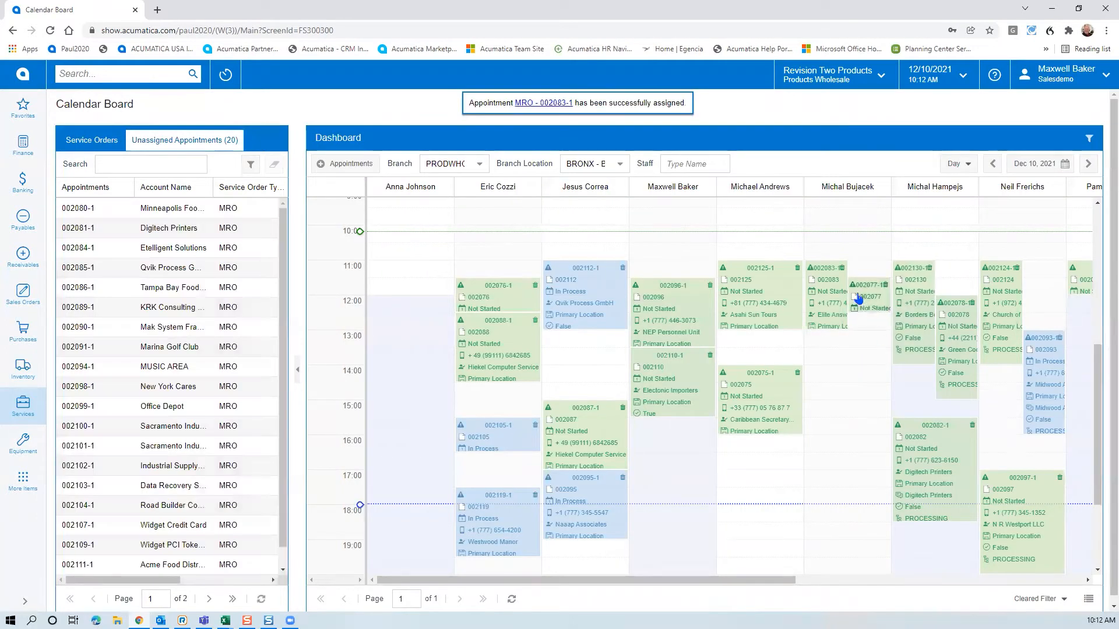
left_click_drag(837, 282, 835, 386)
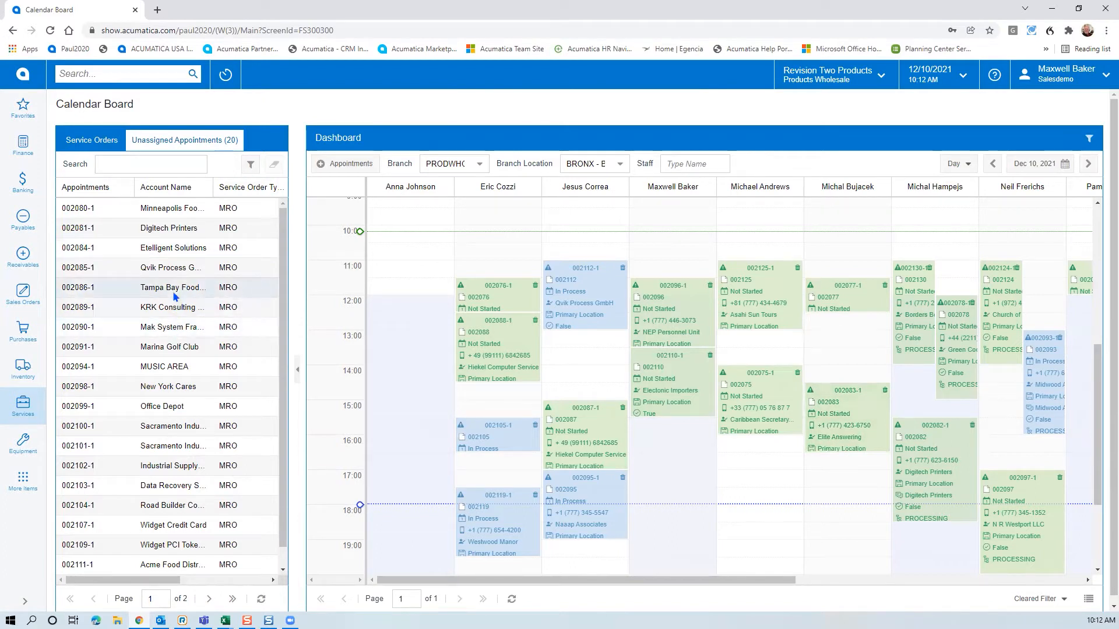
Open Appointment History on Map and zoom in on the northern stops
left_click(27, 403)
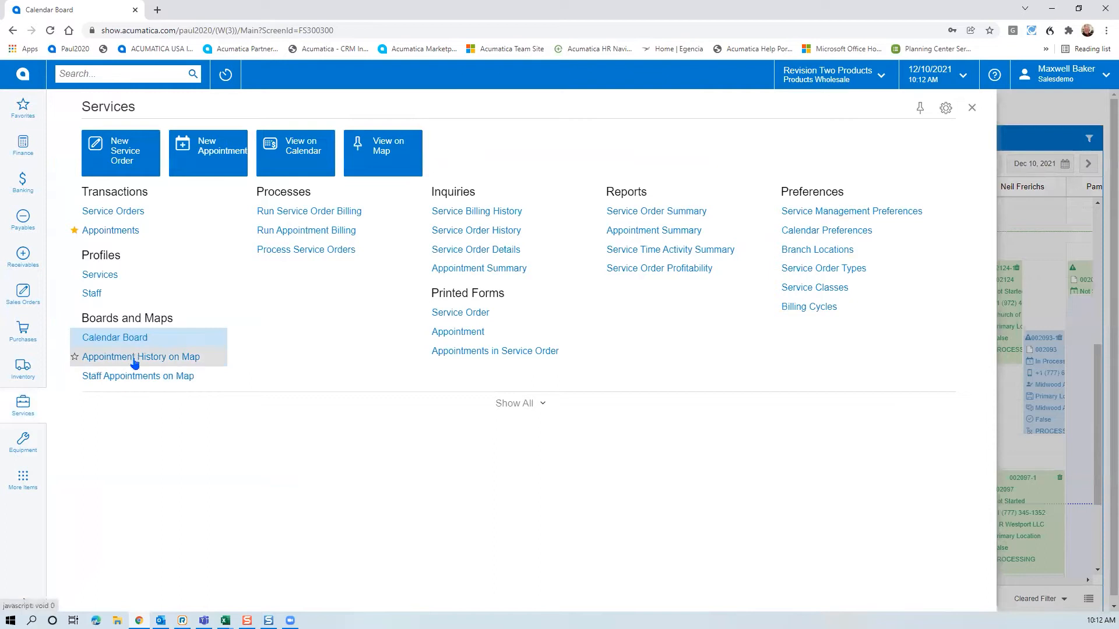
left_click(134, 356)
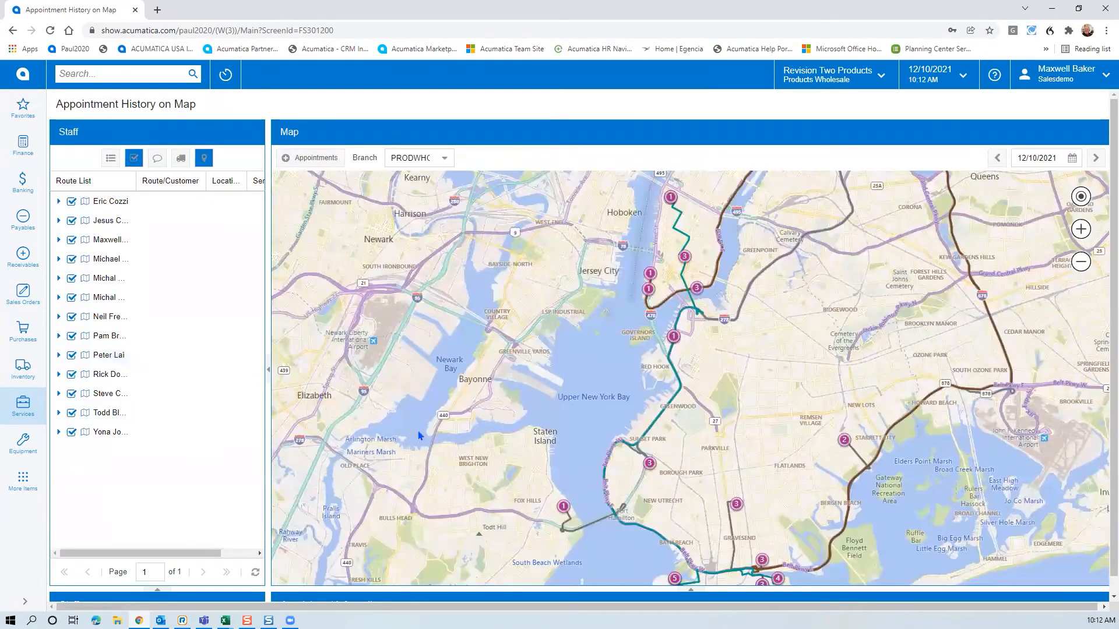
scroll(471, 389, "down", 1)
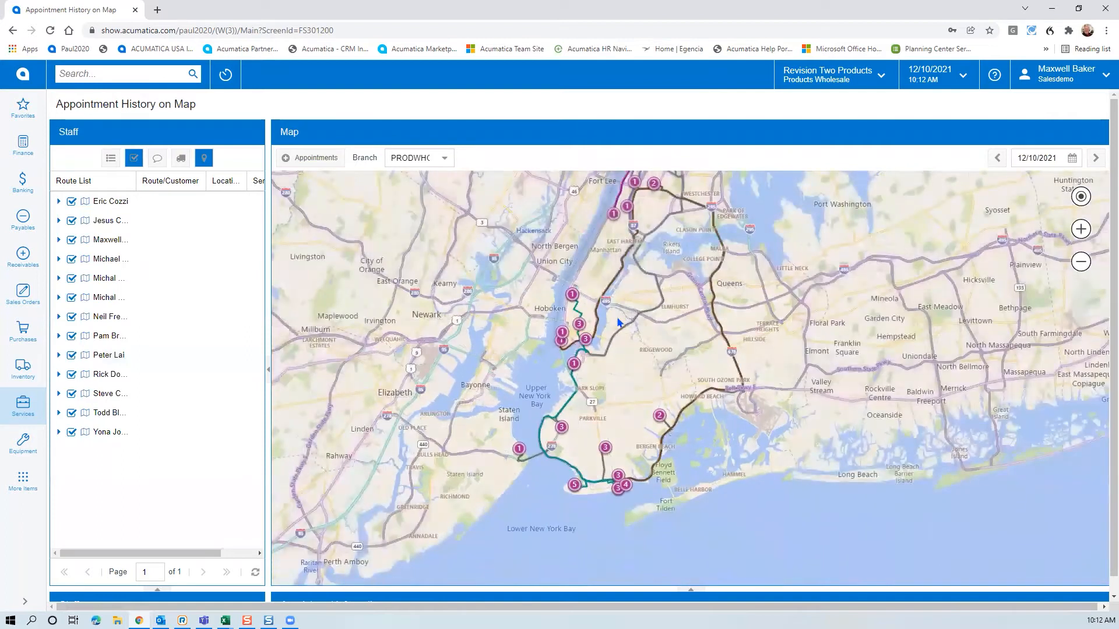
scroll(631, 321, "down", 1)
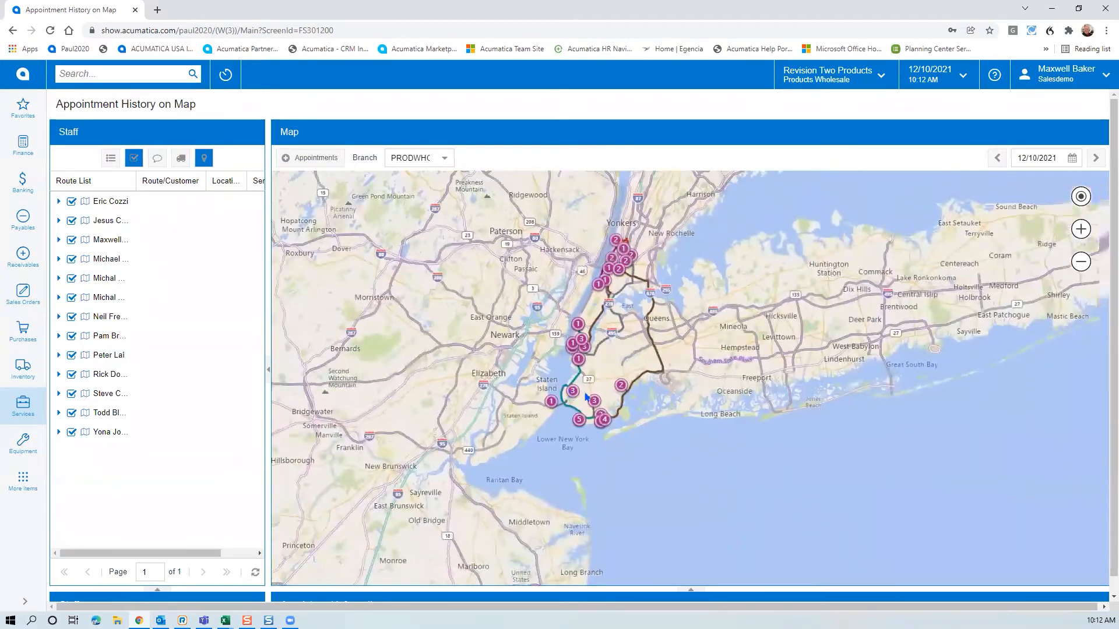
mouse_move(638, 289)
left_mouse_down()
mouse_move(625, 337)
mouse_move(658, 271)
left_mouse_up()
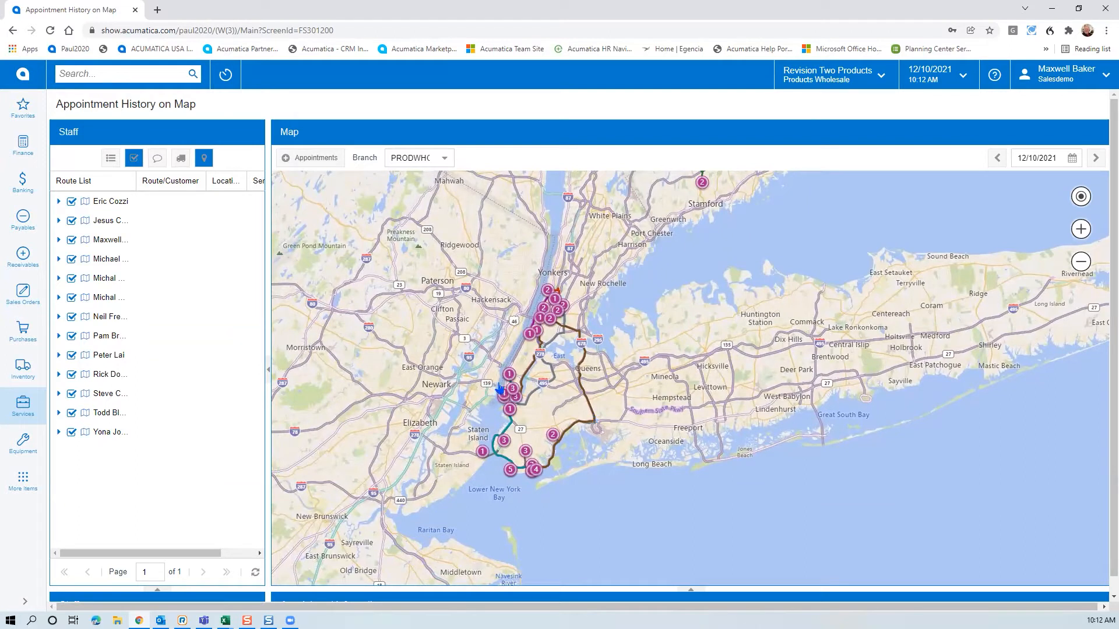
Clear all technician routes and show only the third technician's route
left_click(133, 159)
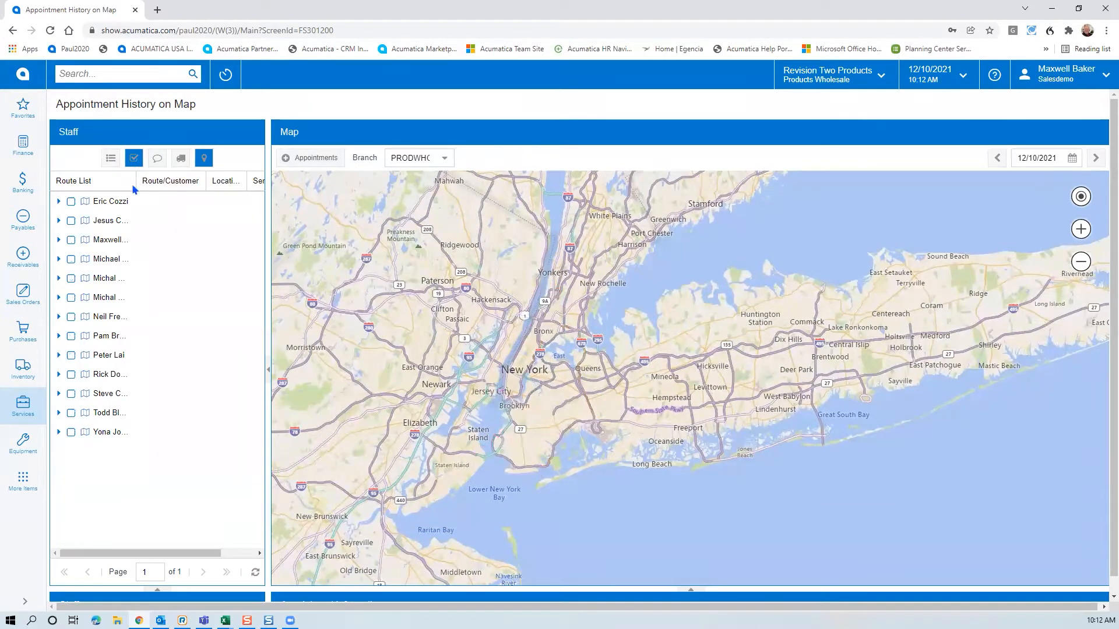
left_click(71, 240)
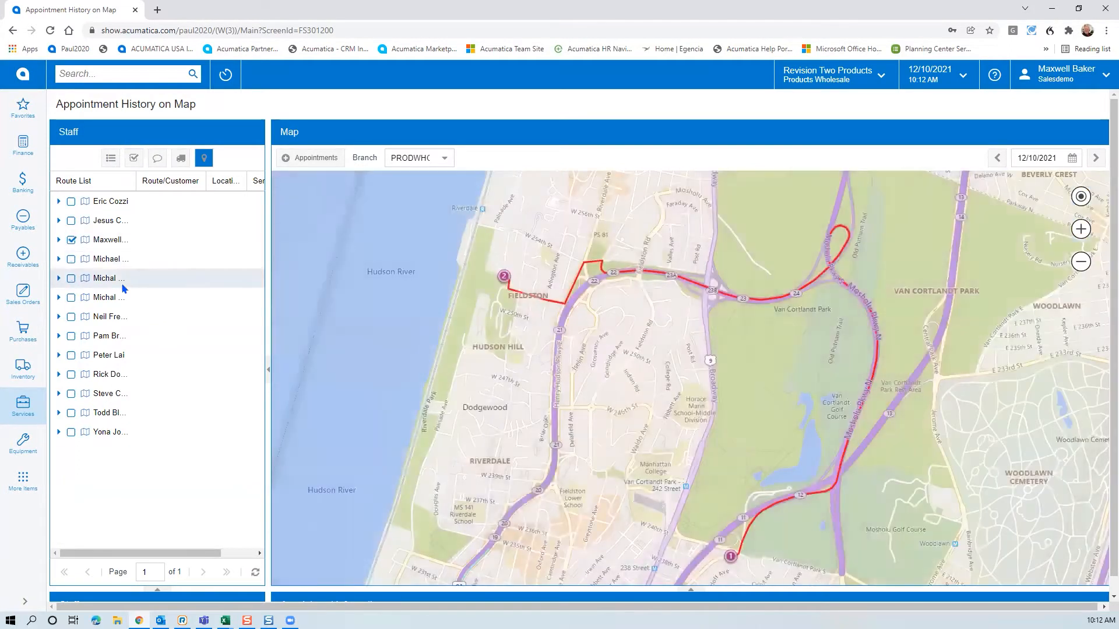
scroll(469, 457, "down", 1)
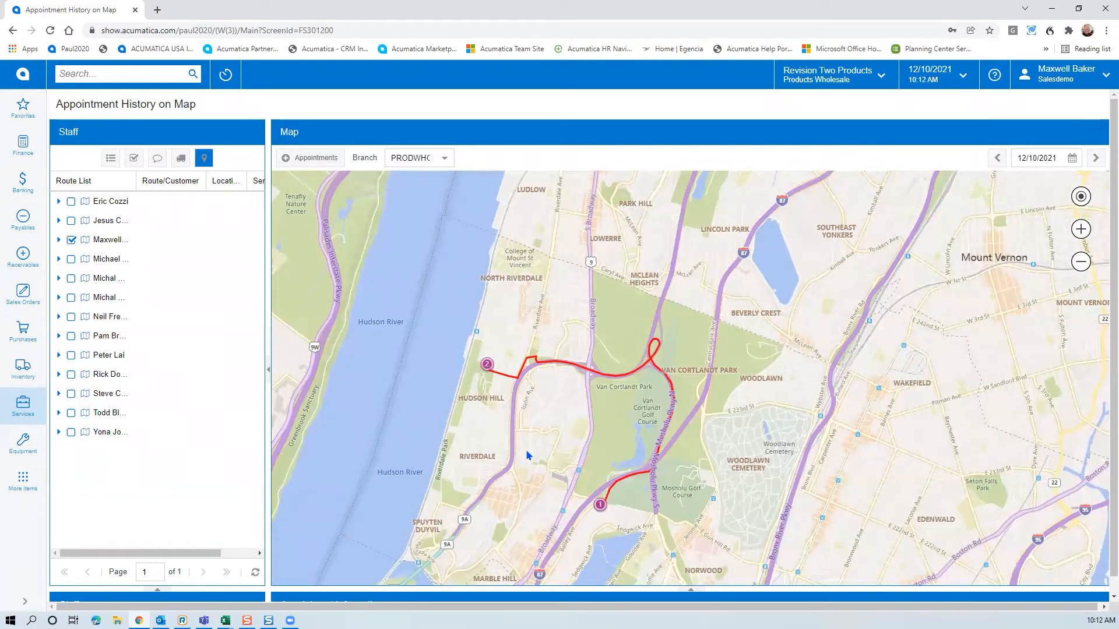
Show the first technician Eric's route together with the third technician's route
left_click(70, 239)
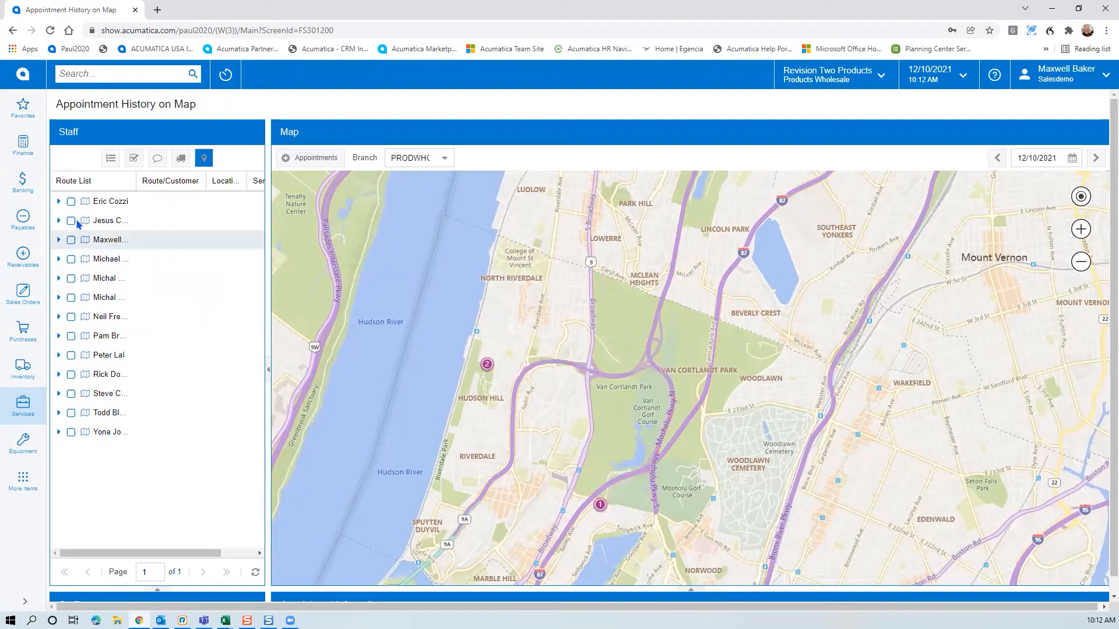
left_click(71, 202)
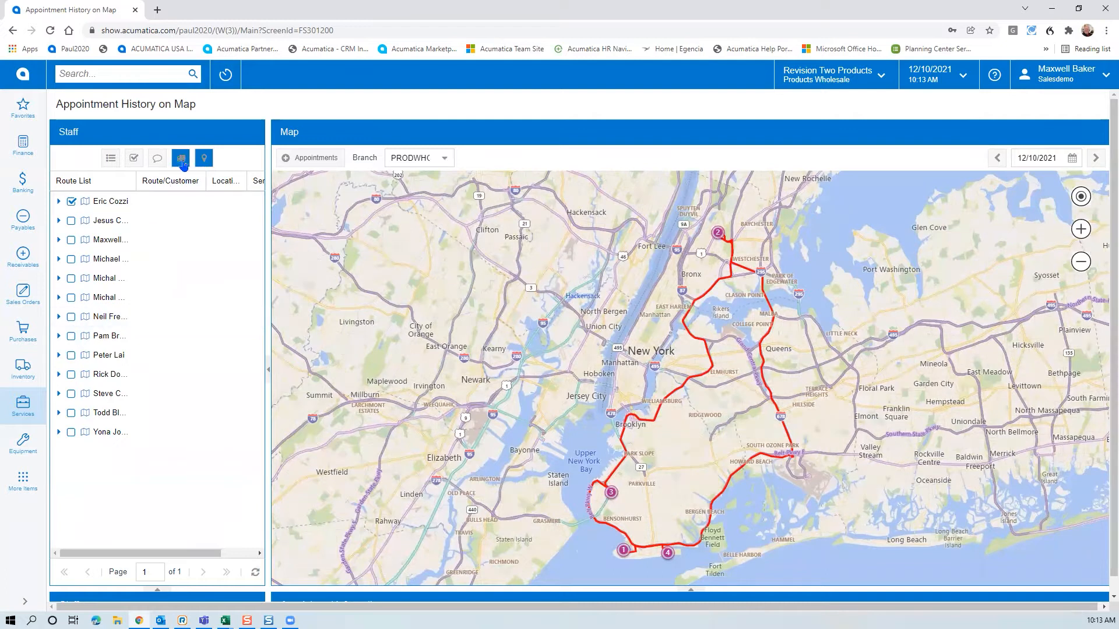
left_click(71, 239)
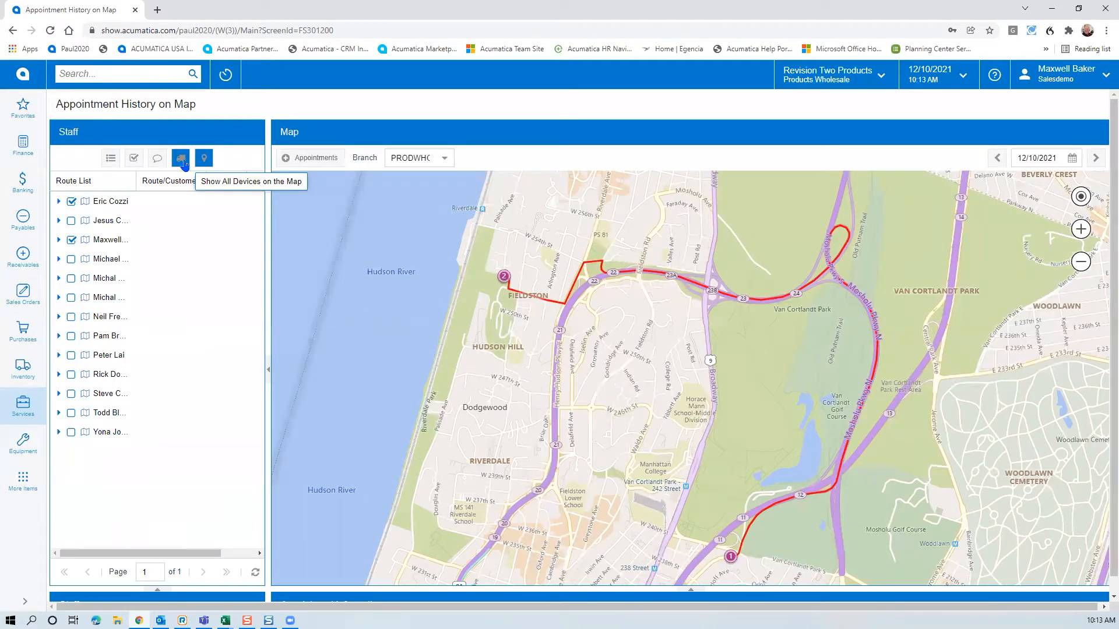
scroll(395, 467, "down", 2)
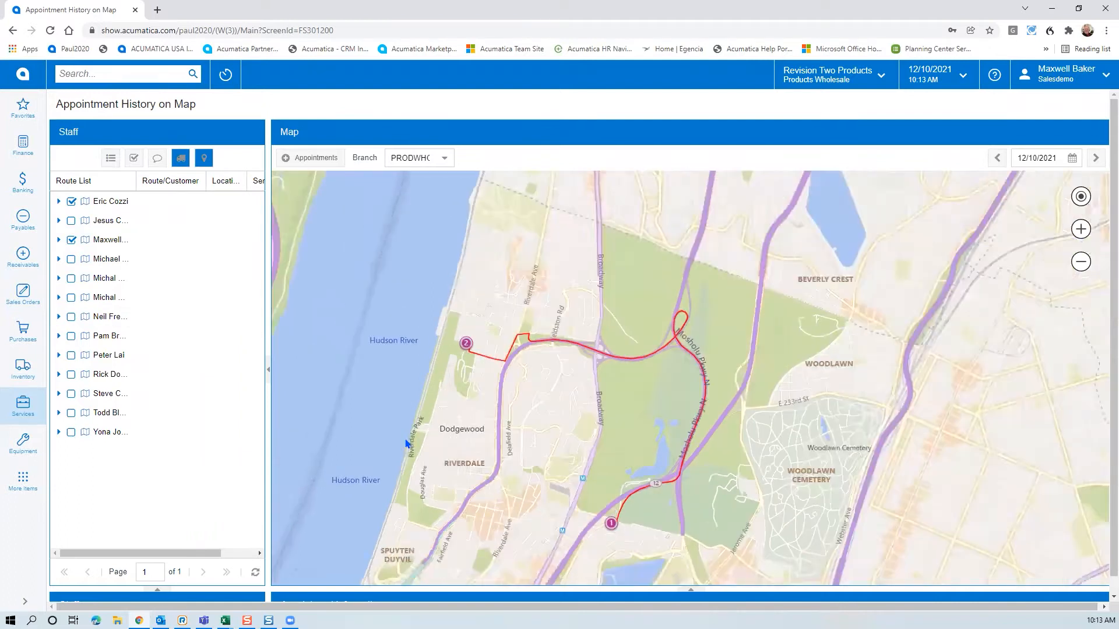
Pan and zoom the route map down the East Coast to Florida and back to Chesapeake Bay
scroll(406, 444, "down", 3)
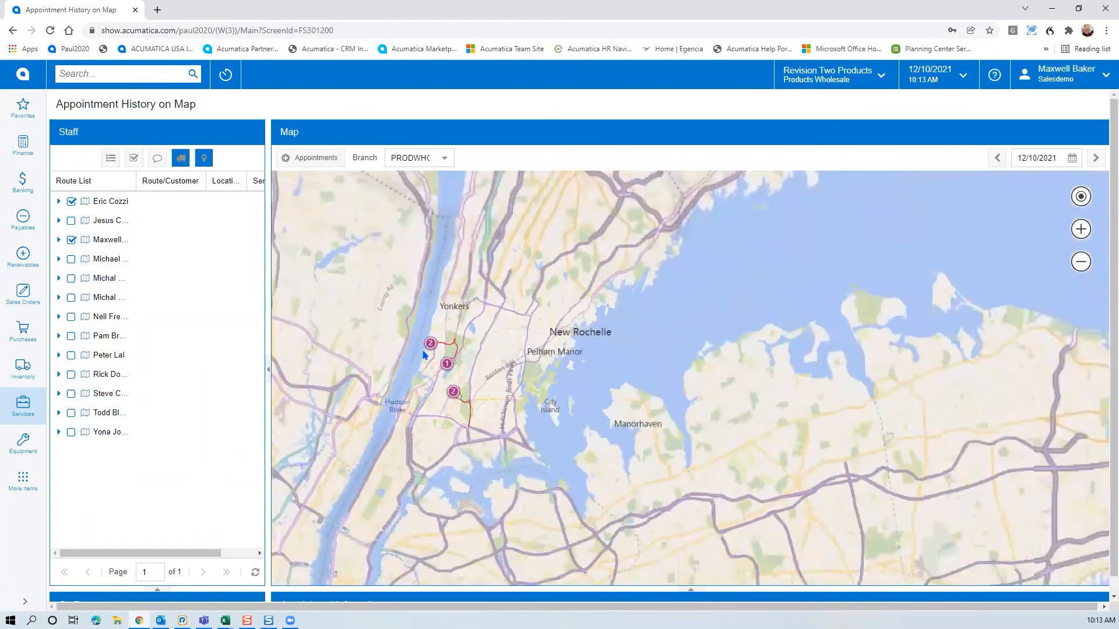
scroll(425, 355, "down", 4)
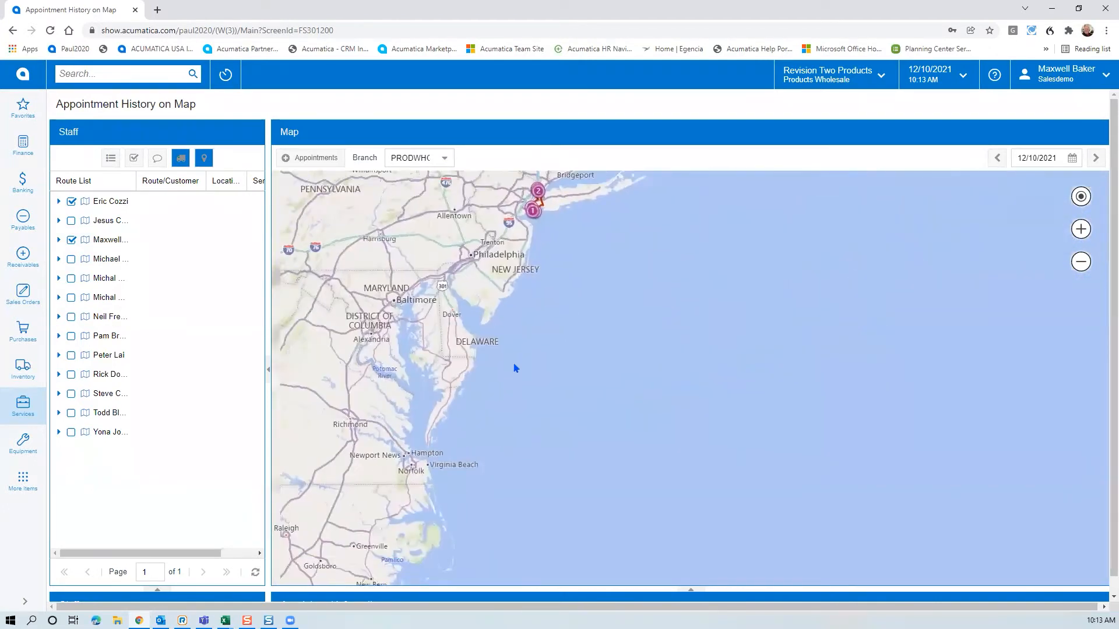
scroll(515, 369, "down", 3)
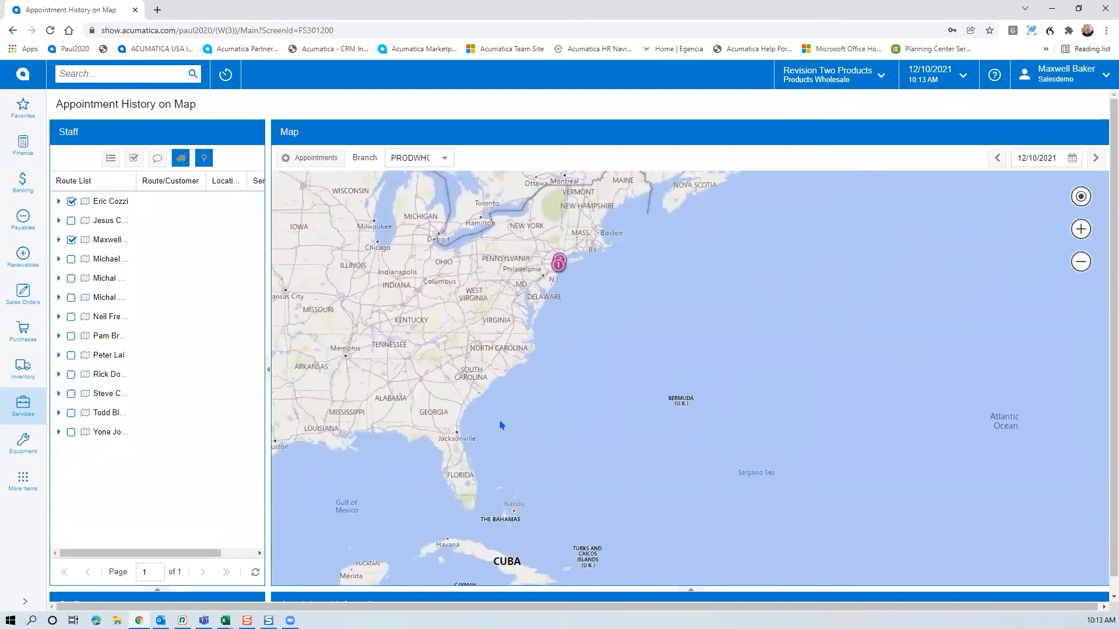
scroll(501, 425, "up", 3)
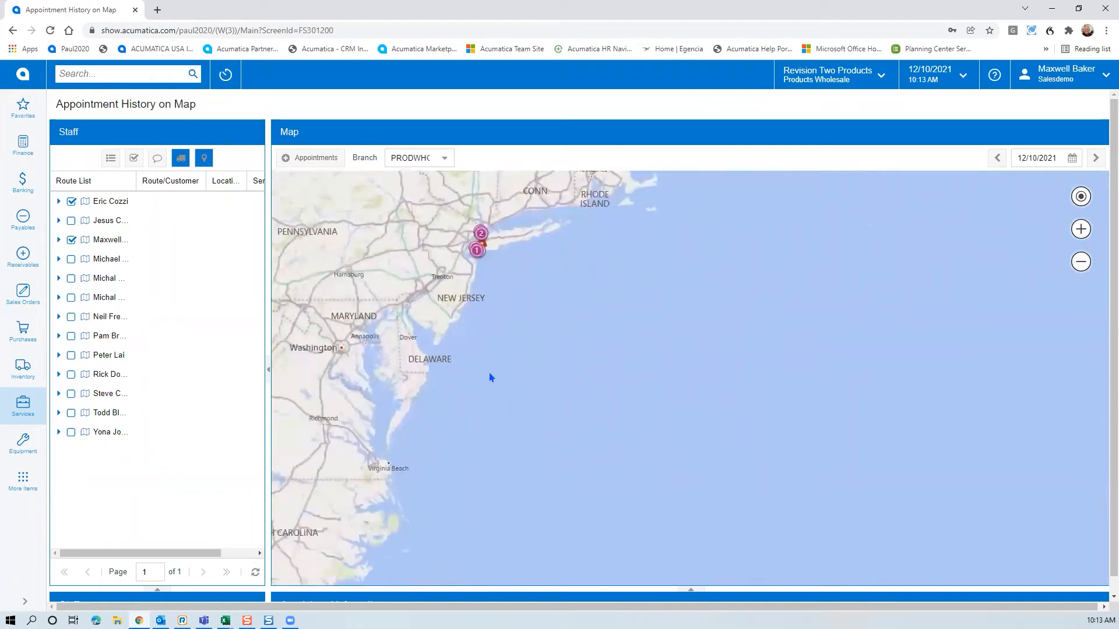
scroll(481, 305, "up", 3)
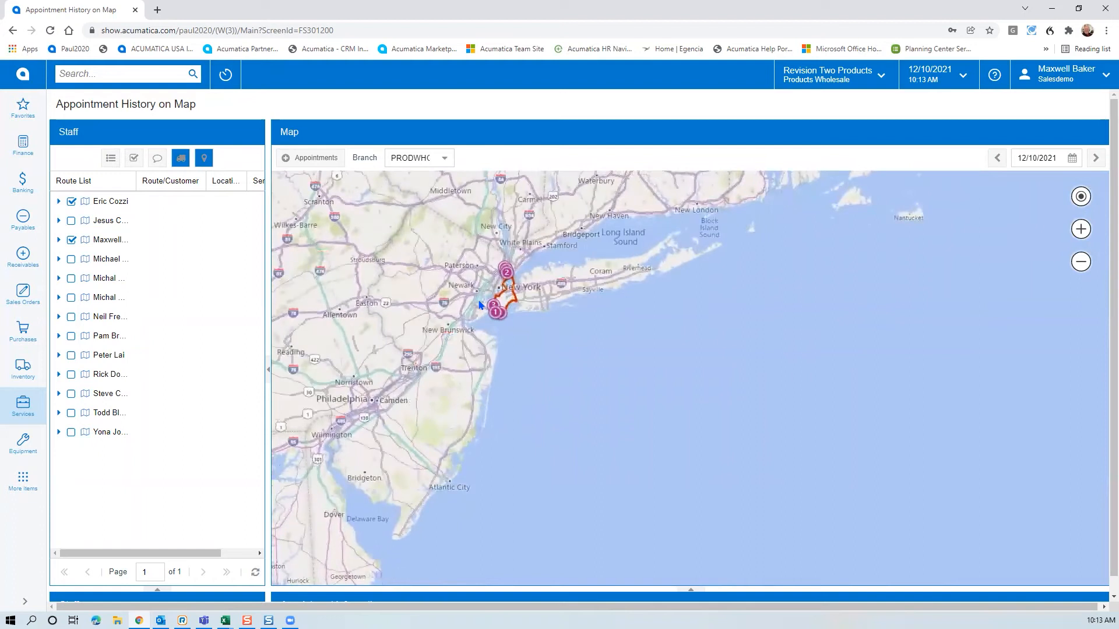
mouse_move(427, 512)
left_mouse_down()
mouse_move(626, 198)
mouse_move(529, 312)
mouse_move(550, 245)
left_mouse_up()
mouse_move(422, 456)
left_mouse_down()
mouse_move(583, 330)
mouse_move(618, 263)
left_mouse_up()
left_click_drag(352, 437, 532, 360)
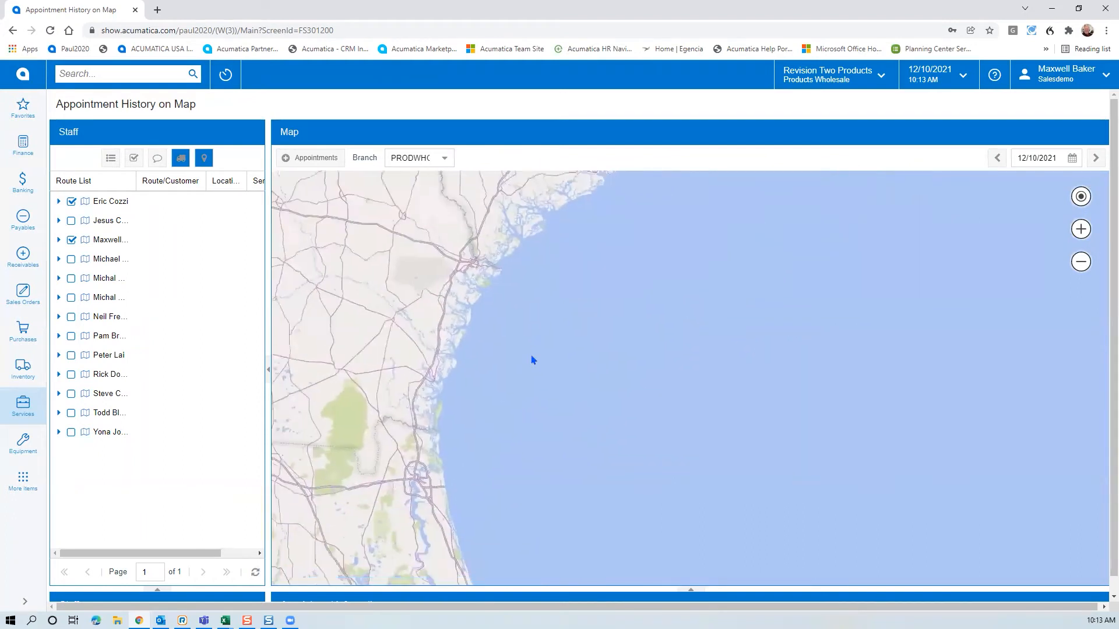
left_click_drag(549, 570, 519, 451)
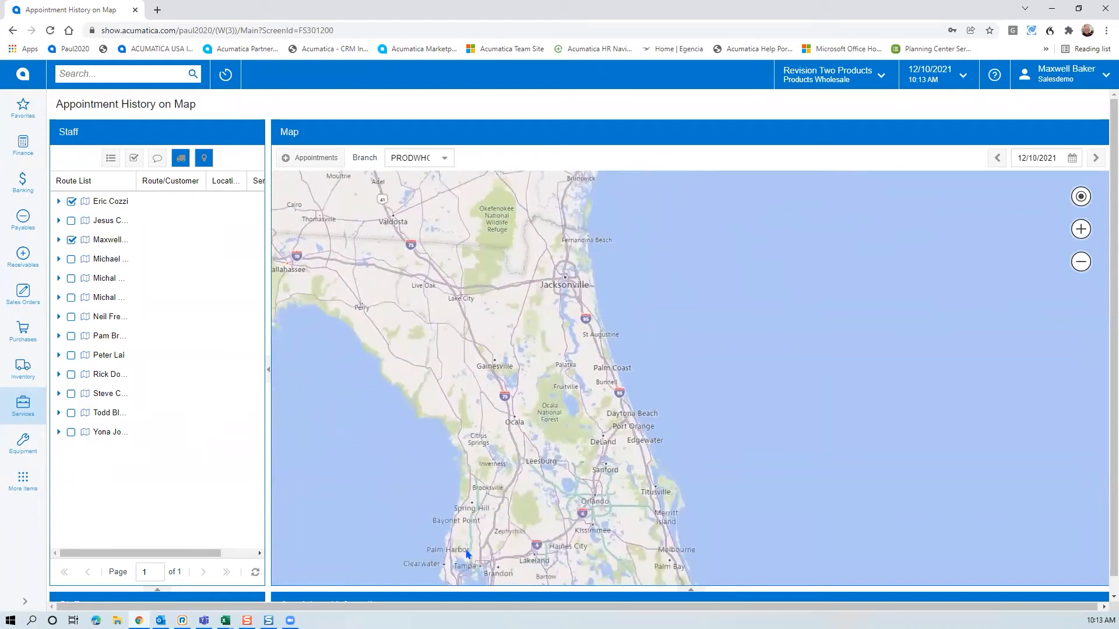
left_click_drag(631, 262, 604, 416)
left_click_drag(608, 219, 515, 427)
left_click_drag(717, 280, 480, 542)
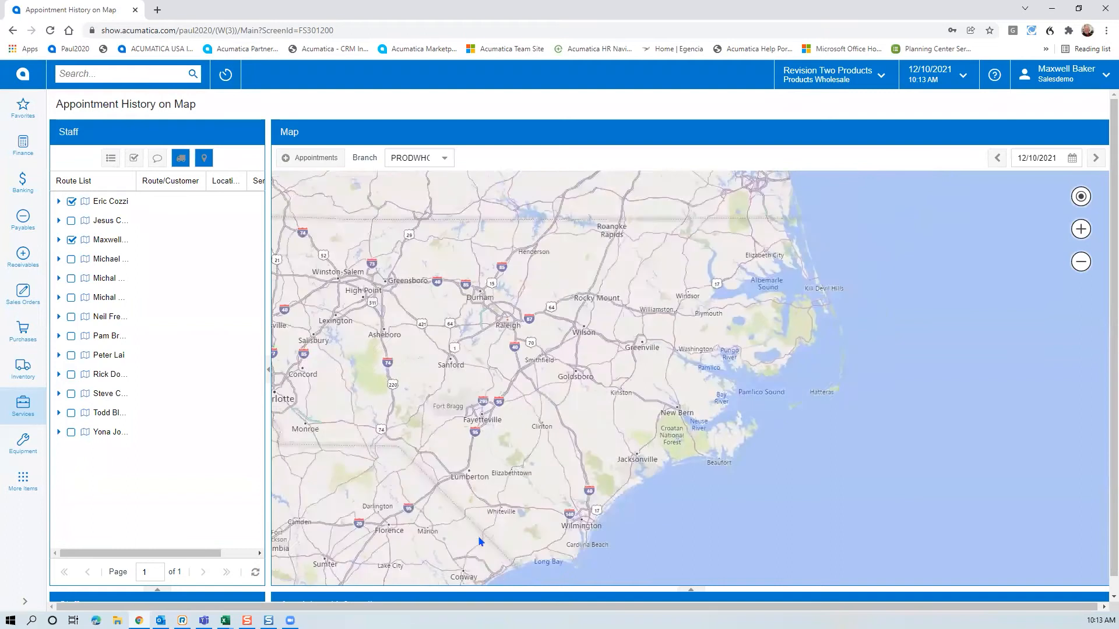
left_click_drag(508, 441, 531, 557)
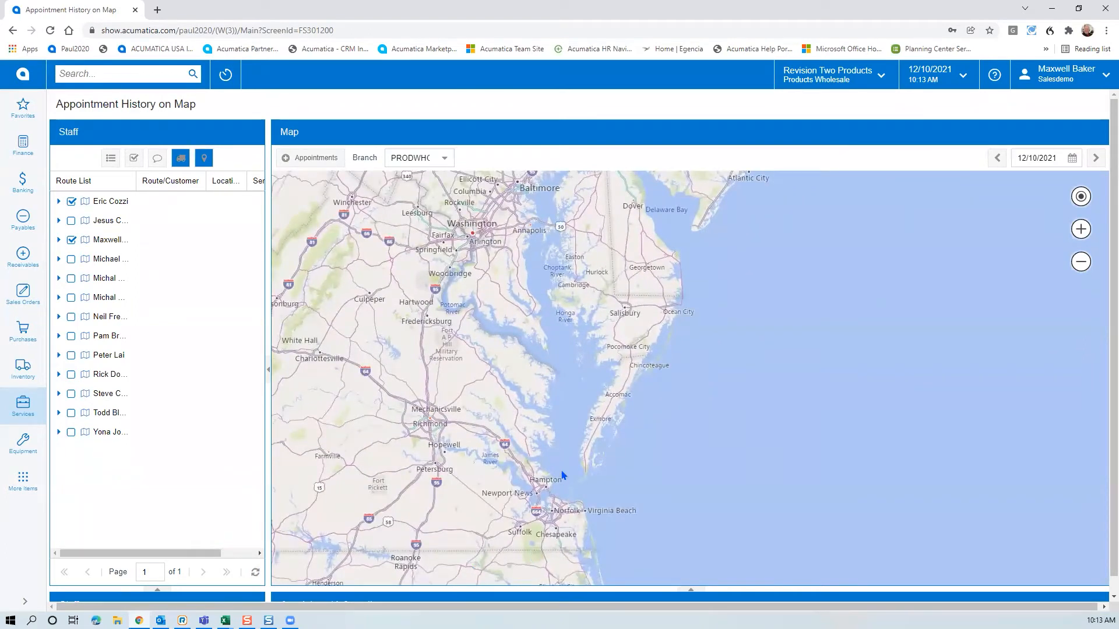
scroll(563, 476, "up", 1)
scroll(552, 481, "down", 3)
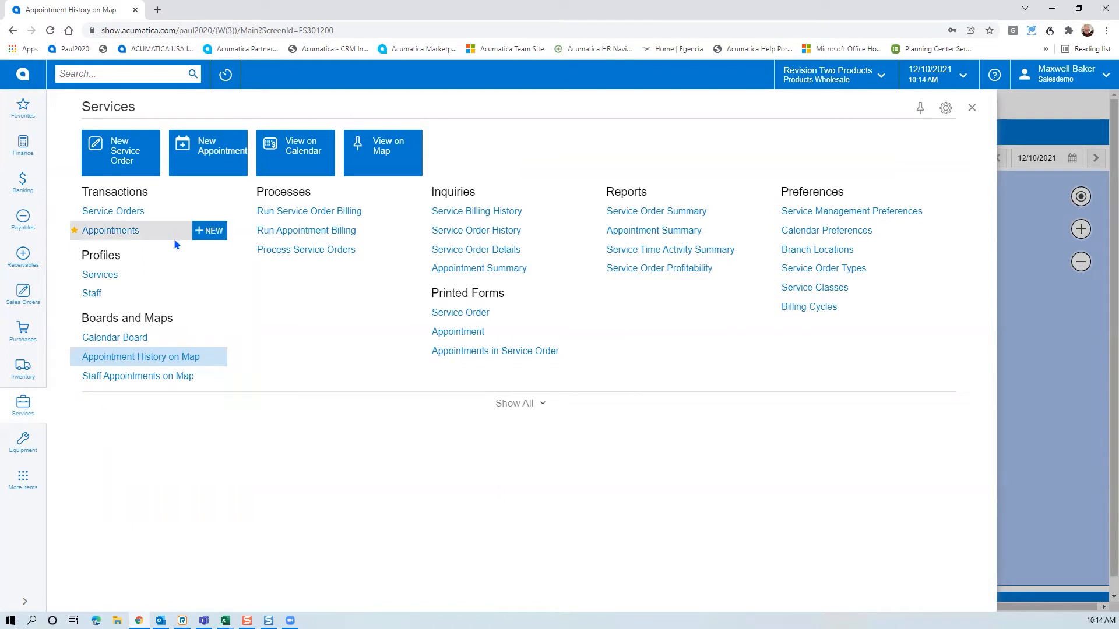
Create a new MRO appointment from the Appointments list
left_click(105, 230)
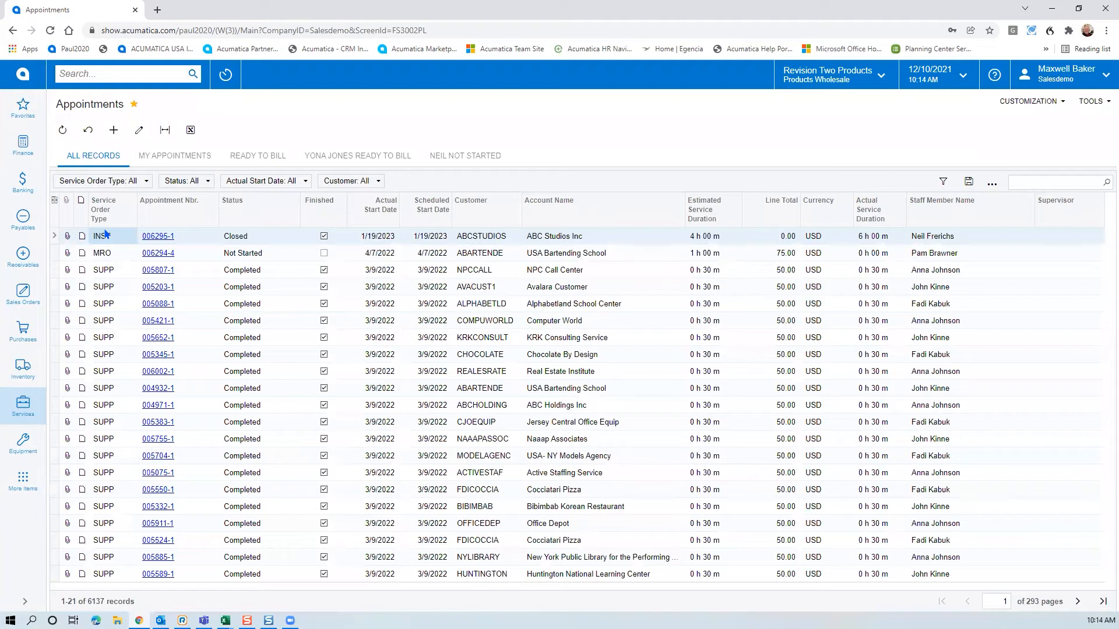
left_click(113, 130)
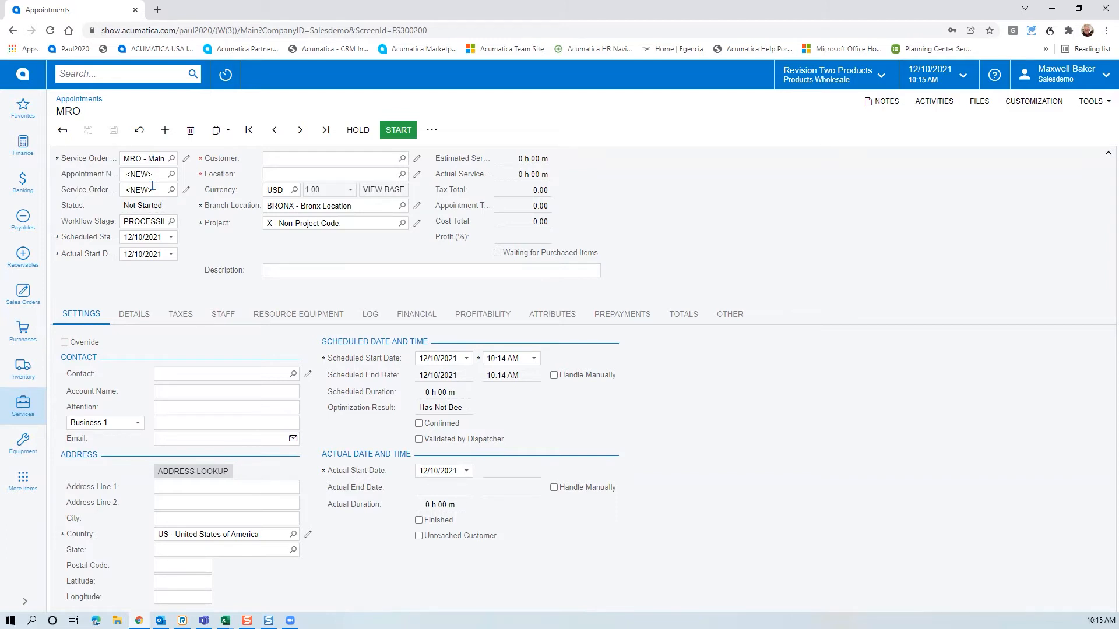
Set the customer to ABARTENDE - USA Bartending School, reviewing it in the lookup
left_click(279, 161)
type("usa")
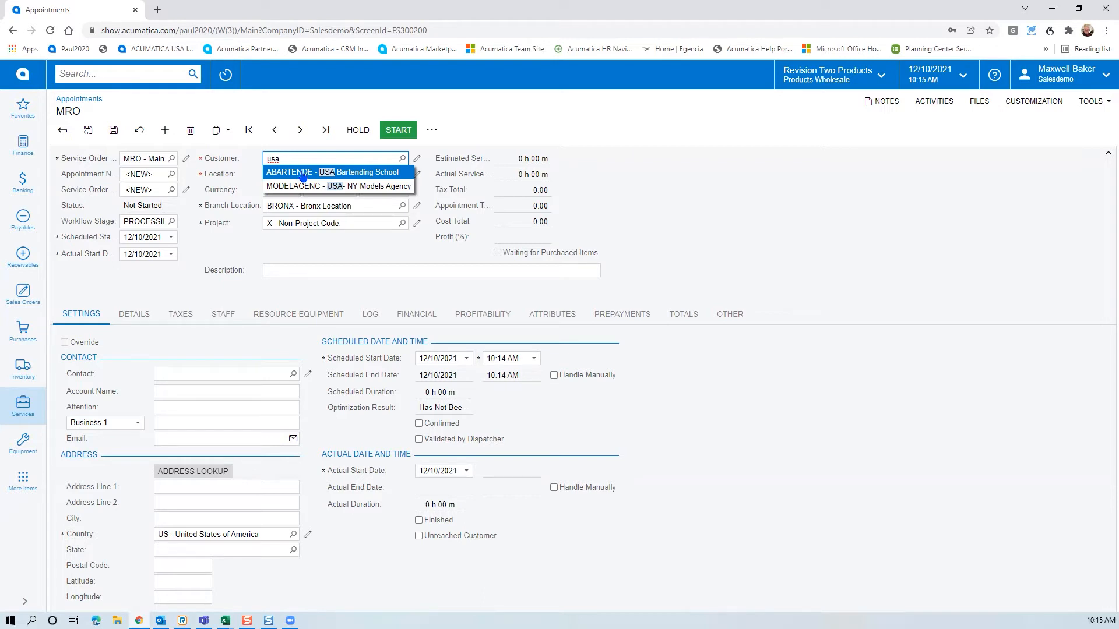
left_click(303, 173)
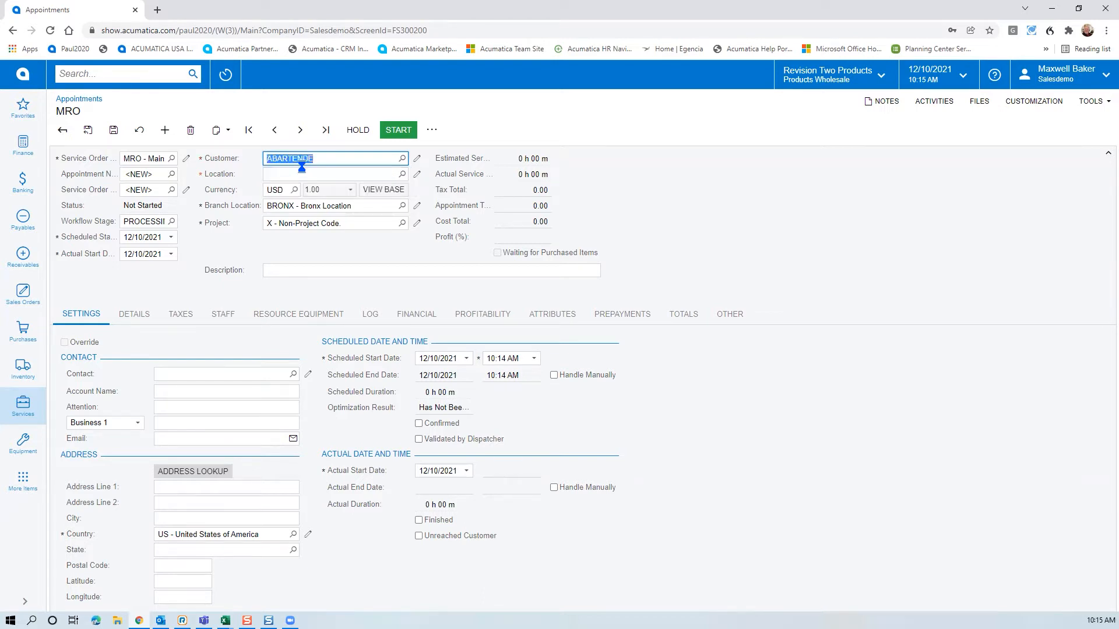
left_click(402, 158)
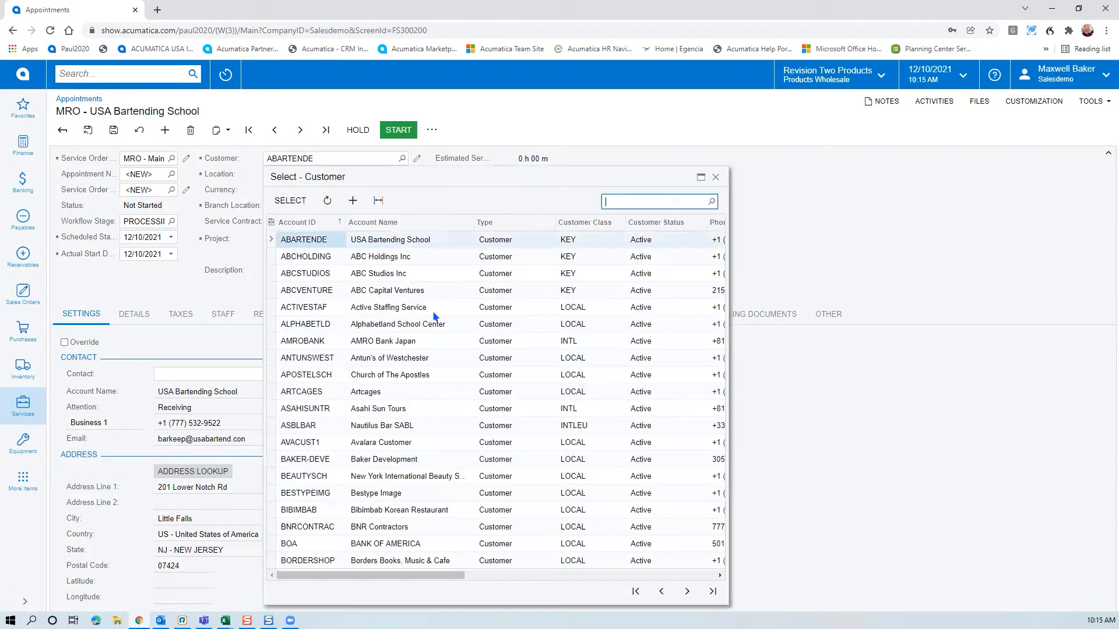
left_click_drag(431, 574, 497, 574)
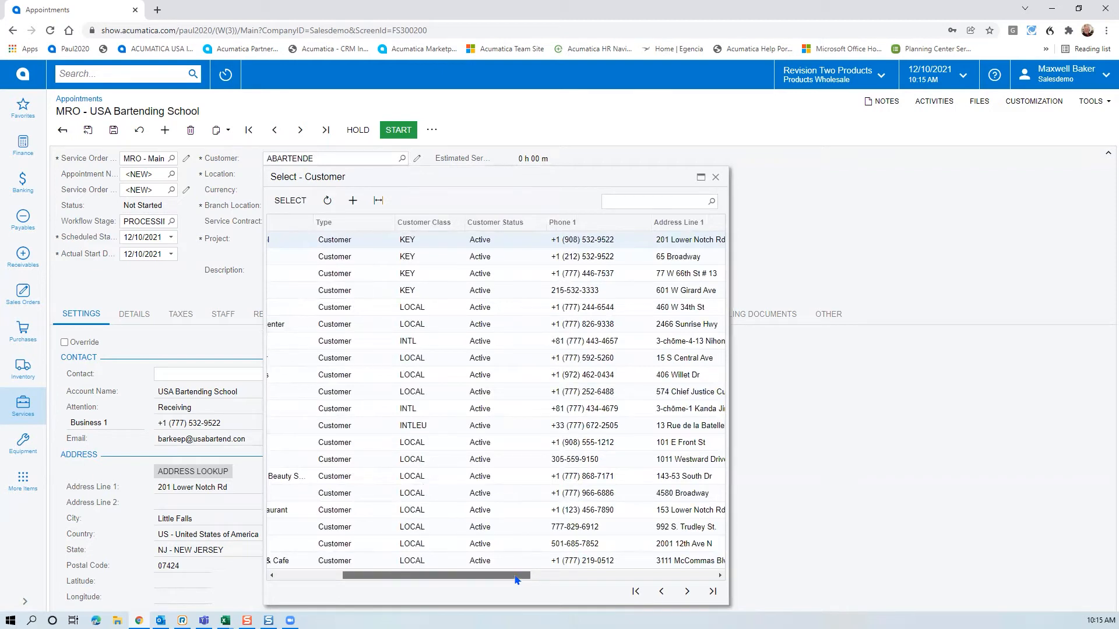
left_click_drag(516, 575, 594, 575)
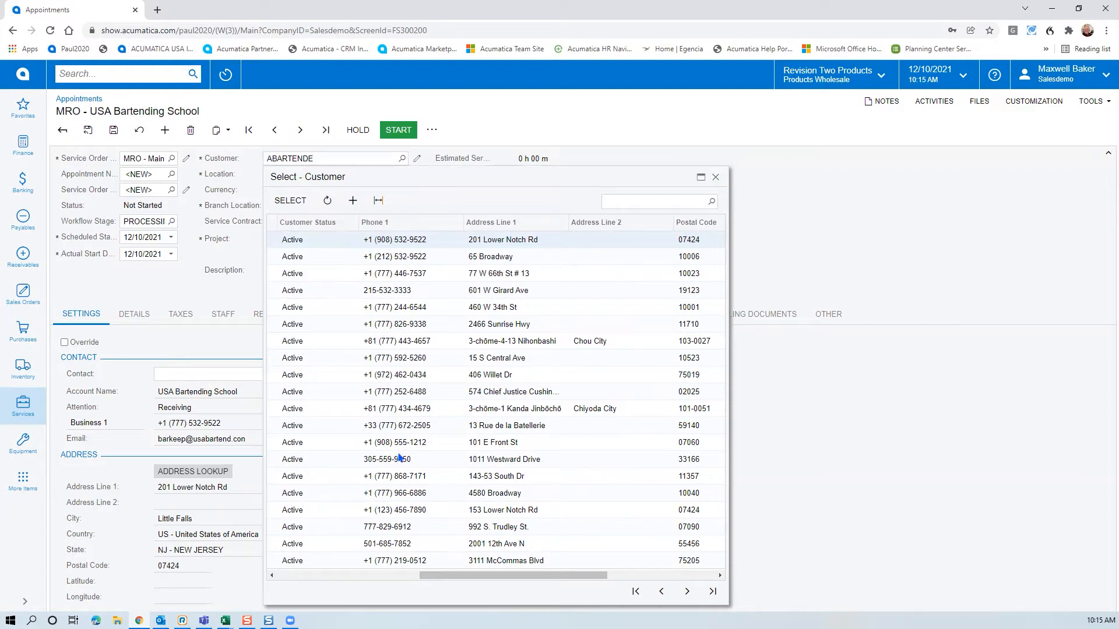
left_click(716, 177)
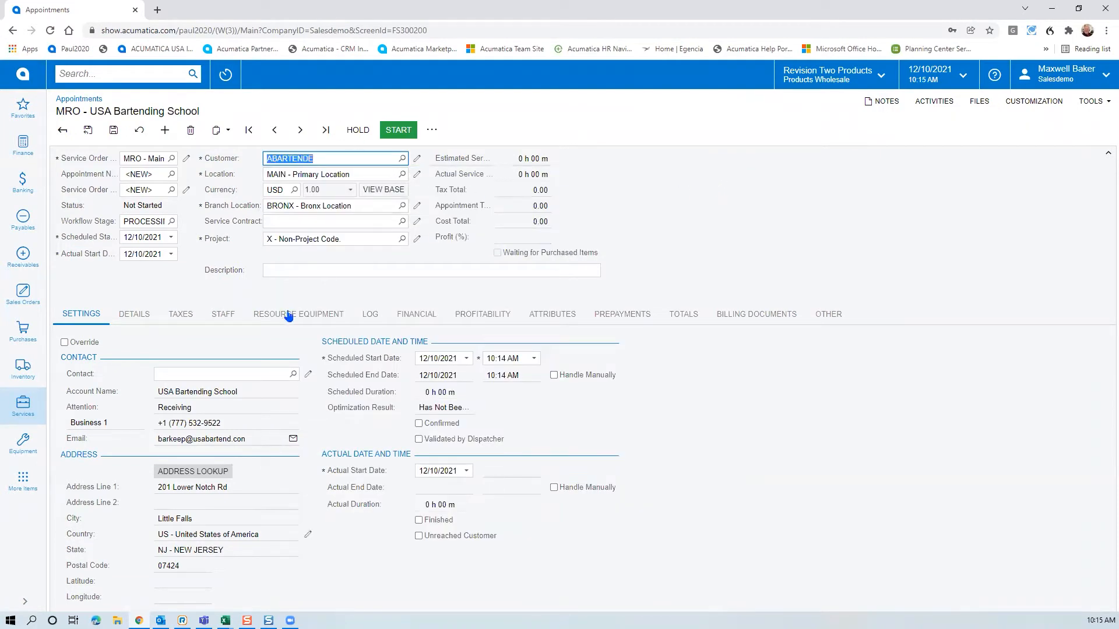
Enter the description 'HVAC Unit Down' and show the Details lines grid
left_click(320, 221)
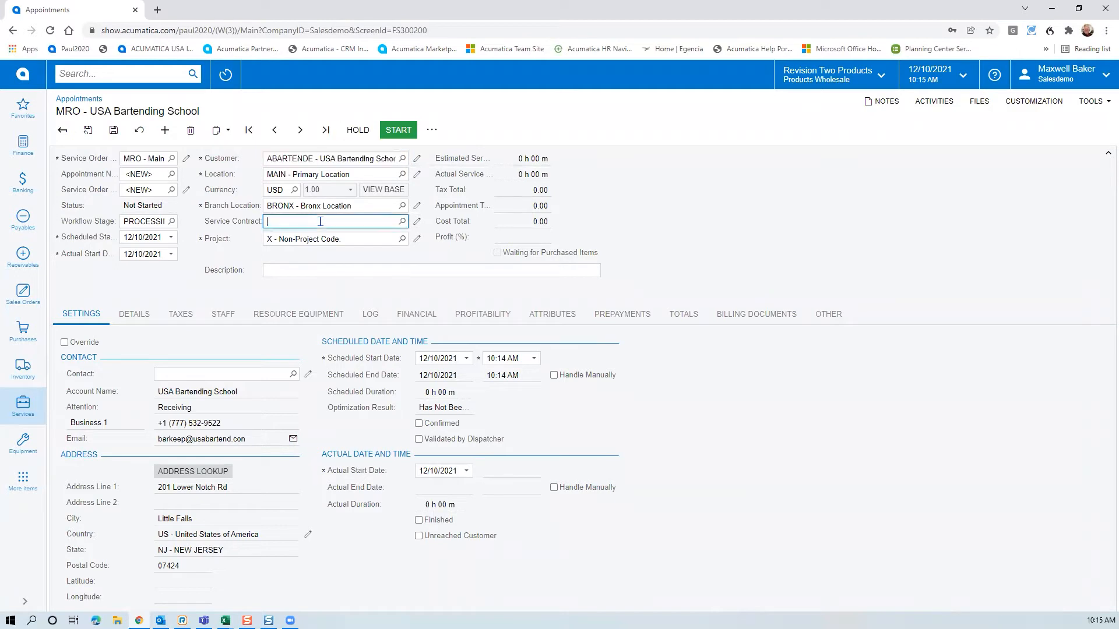
left_click(349, 240)
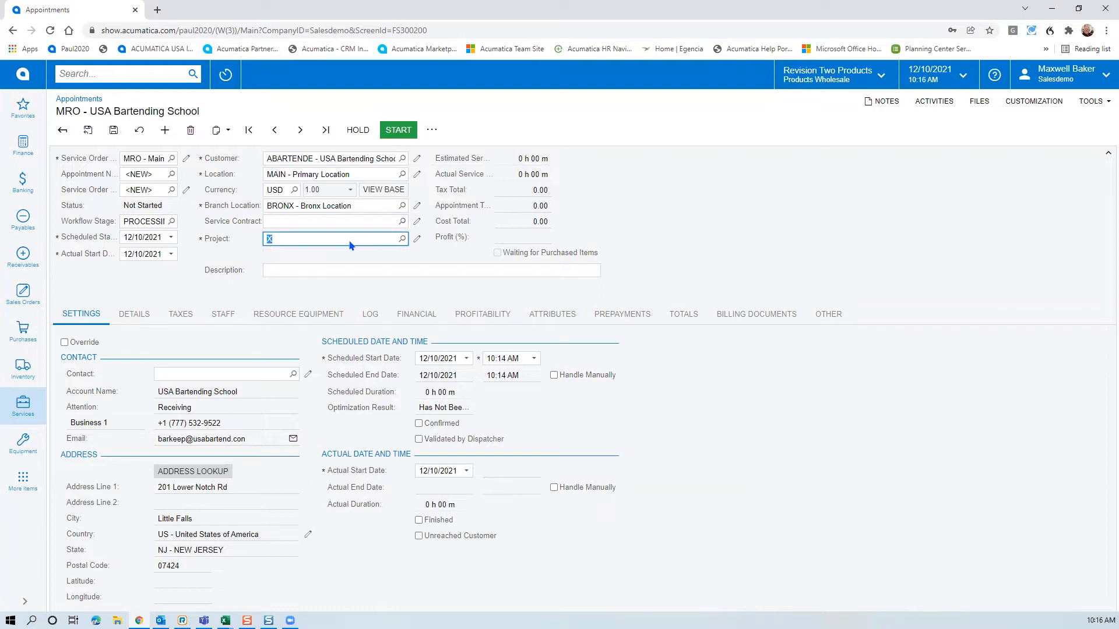
left_click(325, 272)
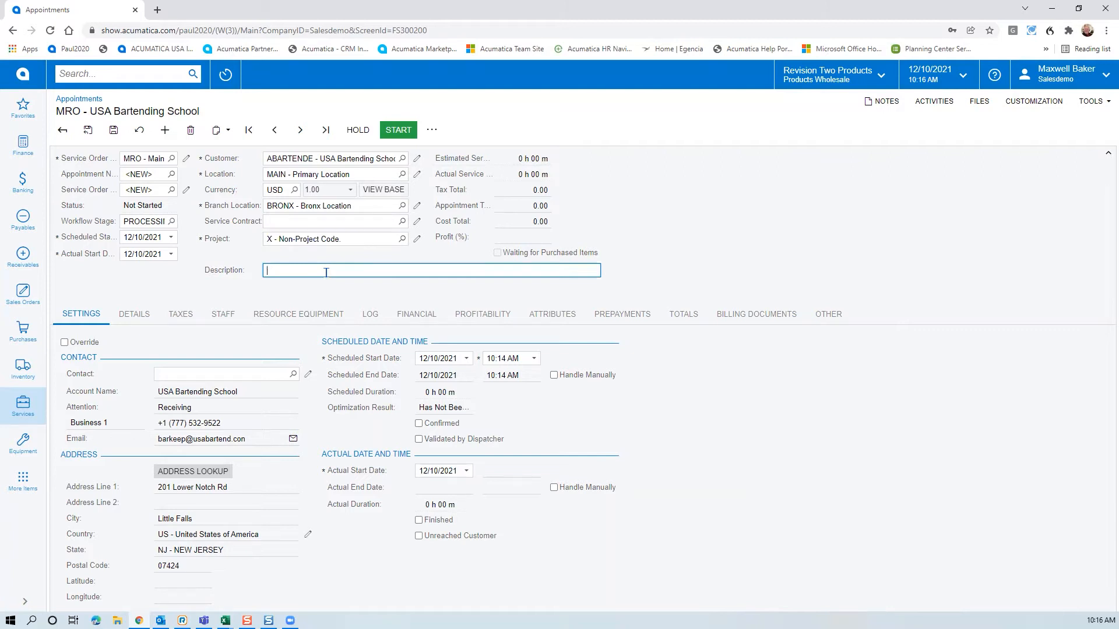
type("HVAC Unit Down")
left_click(139, 318)
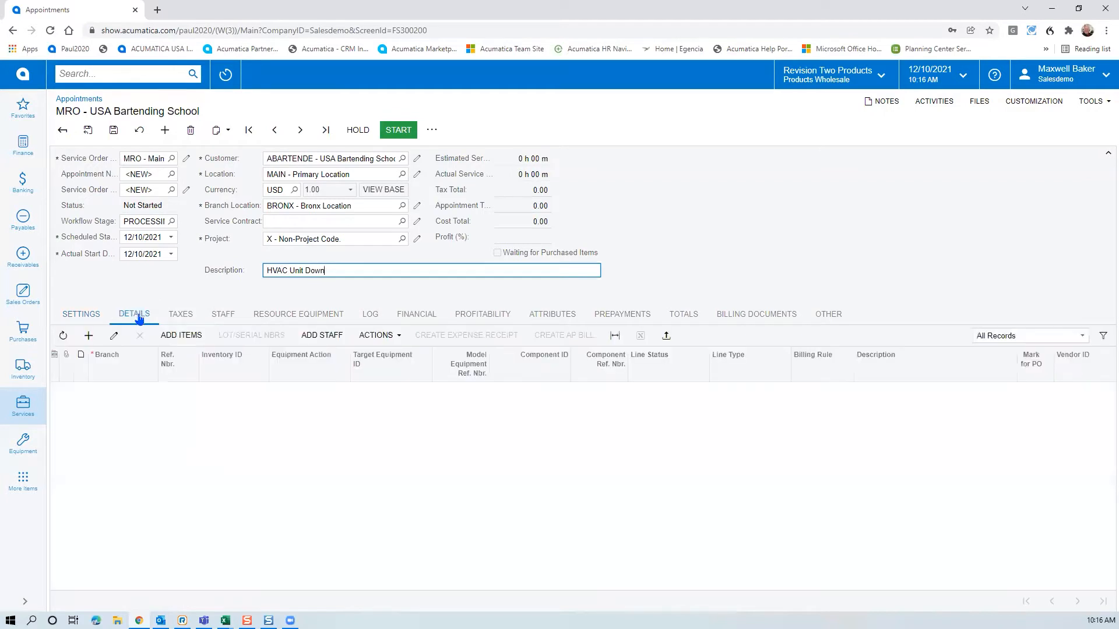
Add a detail line for the MRO AC air conditioner repair service with target equipment 000002
left_click(88, 336)
left_click(233, 393)
type("mro")
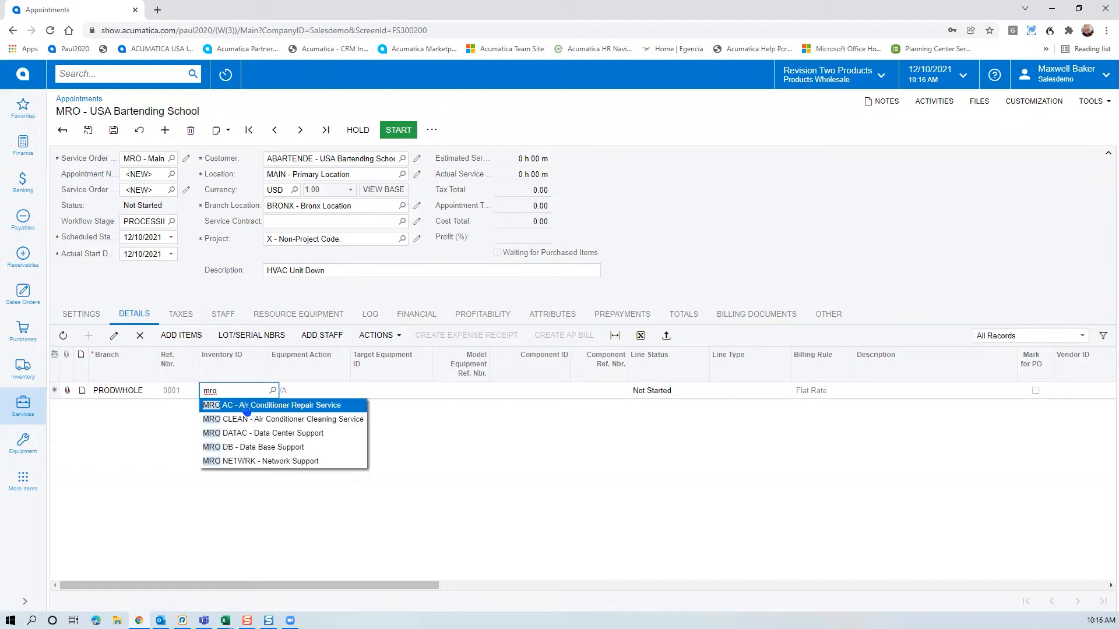
left_click(246, 403)
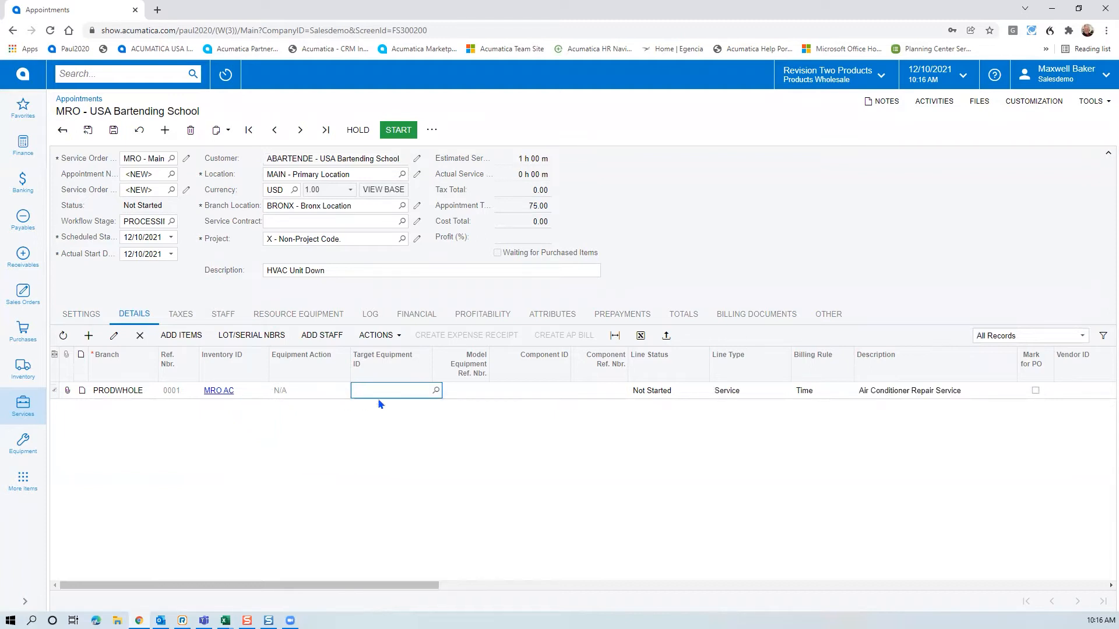
left_click(437, 391)
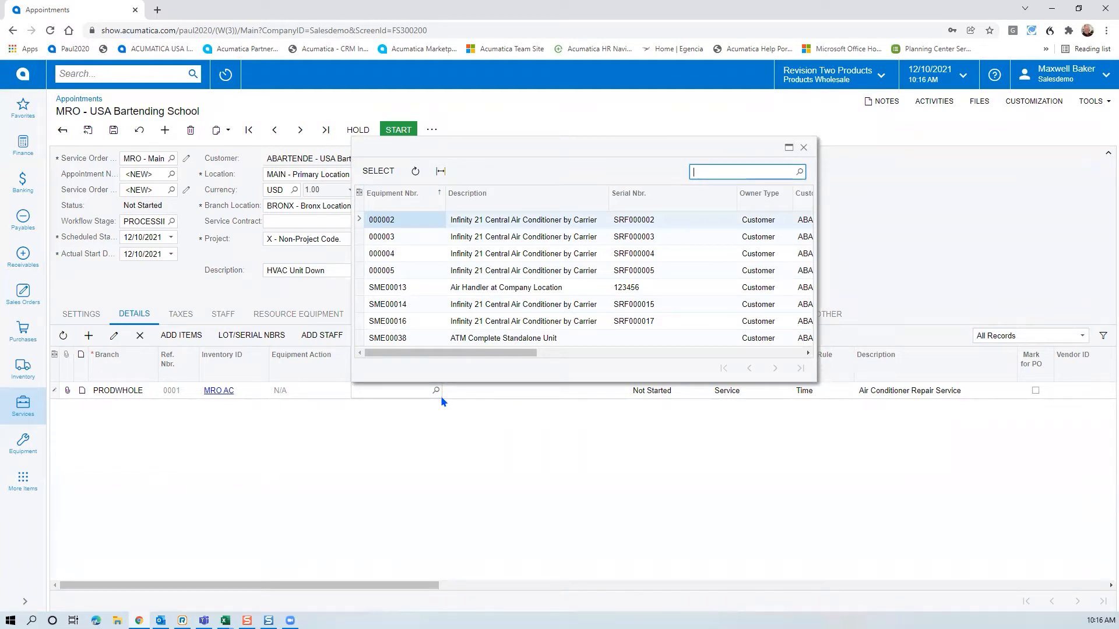
left_click(535, 223)
double_click(535, 222)
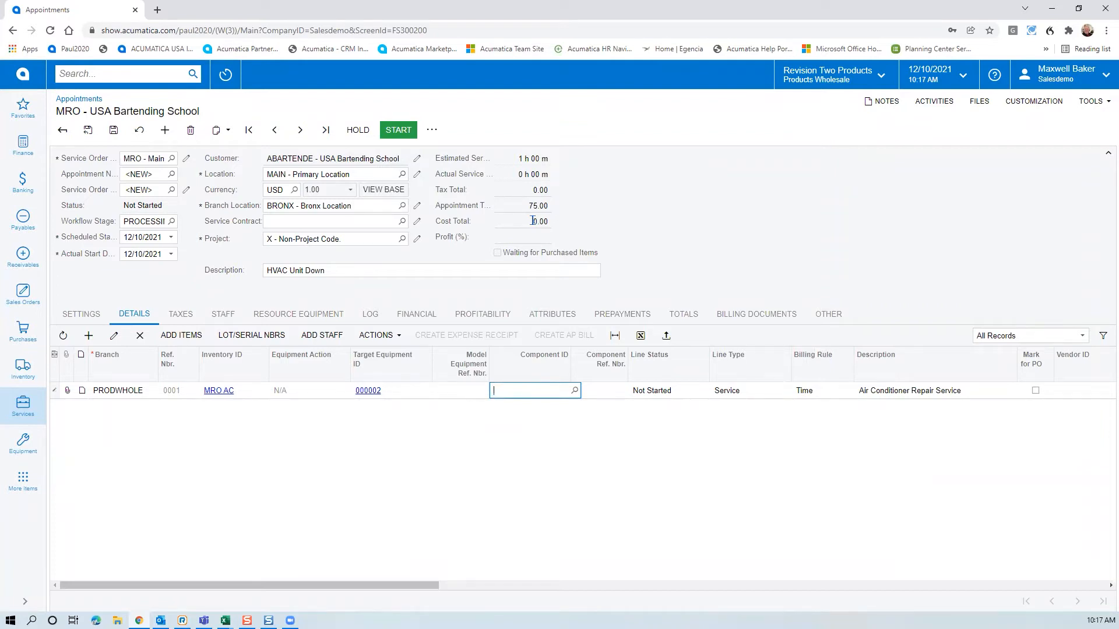
Set the repair line's estimated duration to 4 h 00 m (4.00 × 75.00 = 300.00) and save
left_click(413, 586)
left_click_drag(414, 585, 691, 566)
left_click(800, 376)
left_click(855, 399)
left_click(796, 390)
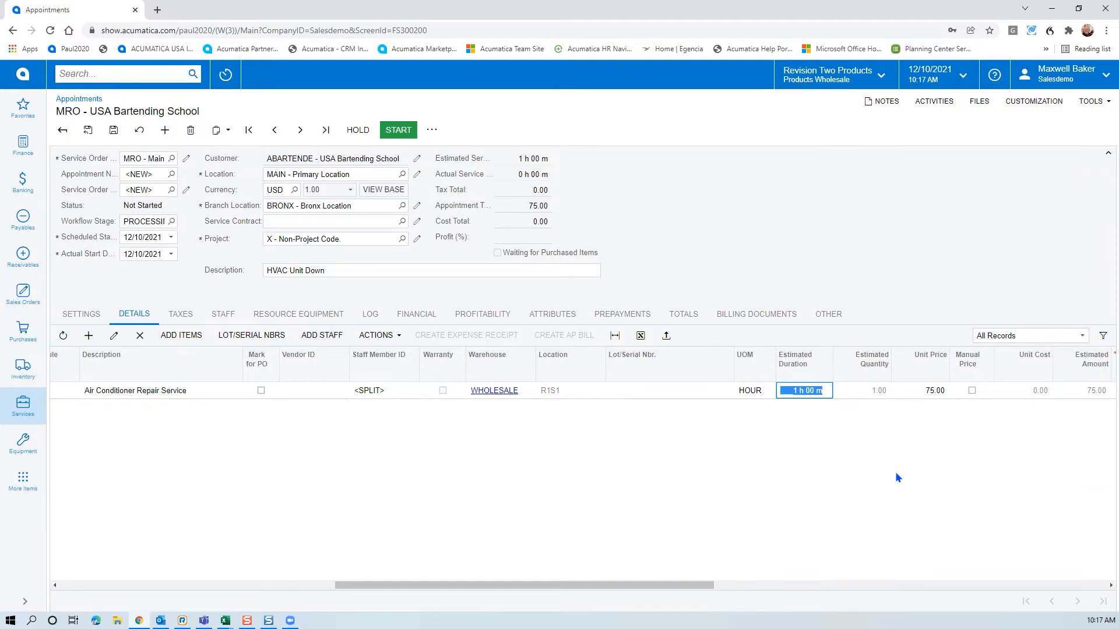
type("400")
key("Tab")
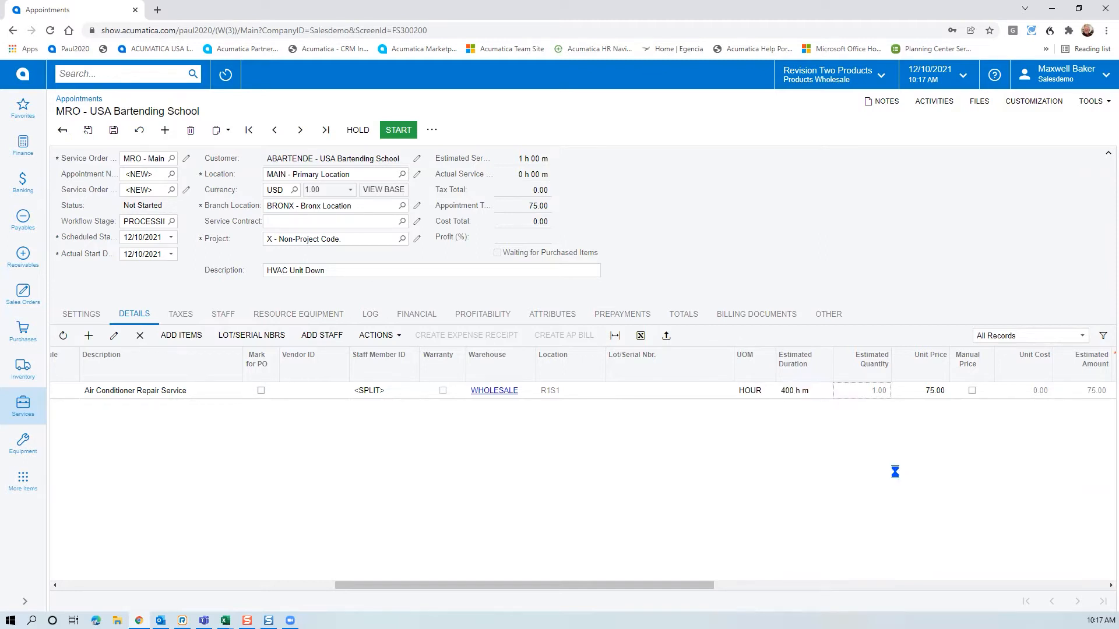
key("Tab")
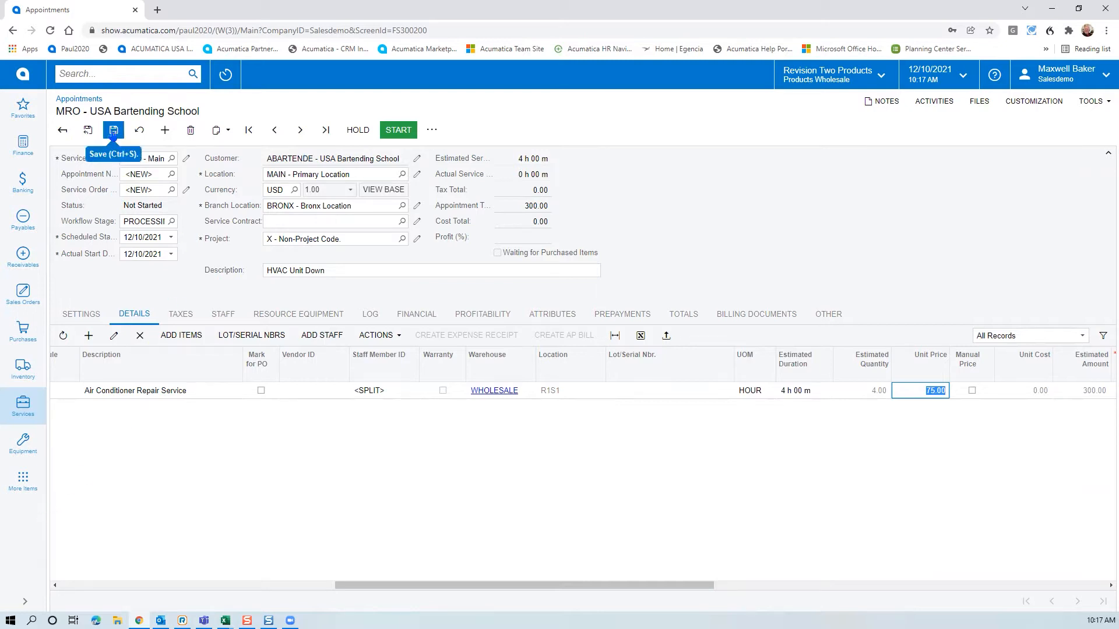
left_click(113, 131)
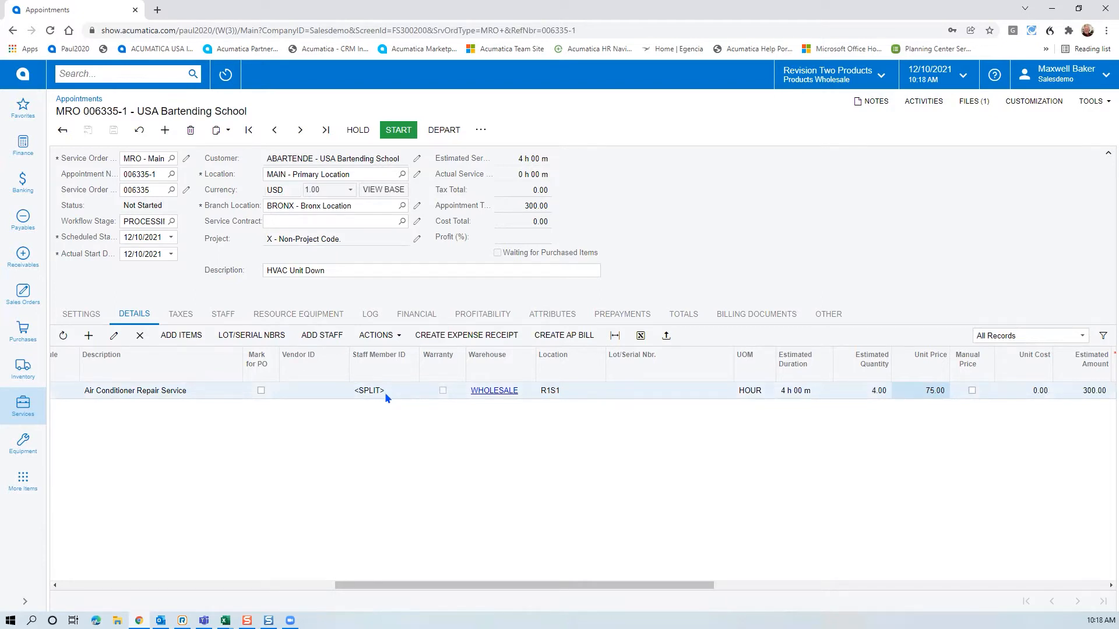
Assign an employee to the repair line through Add Staff, then save the appointment
left_click(336, 331)
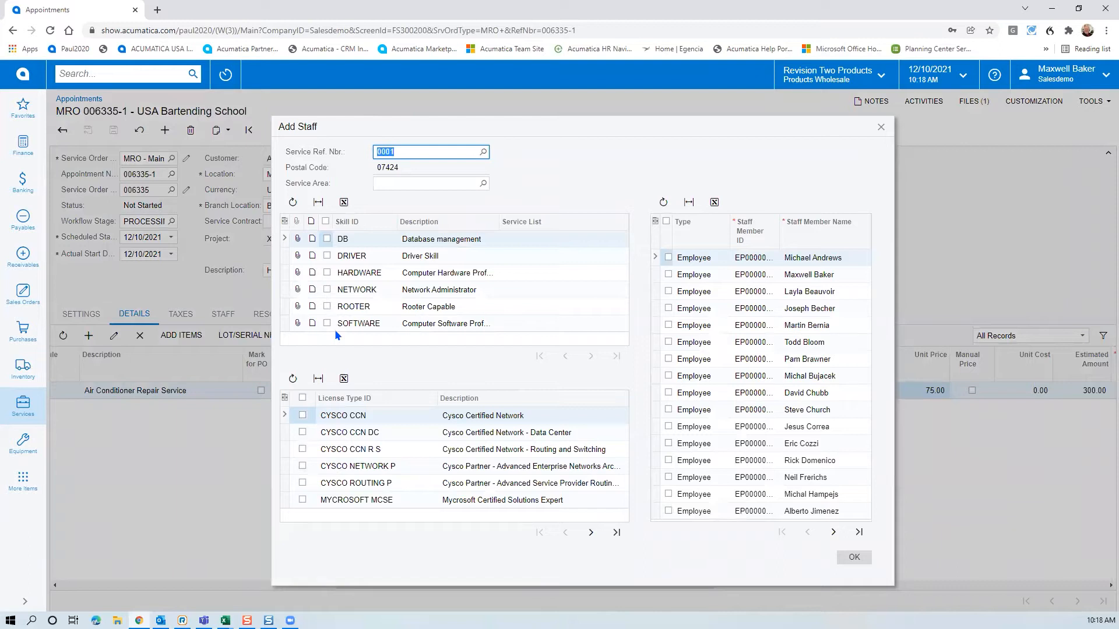
left_click(668, 274)
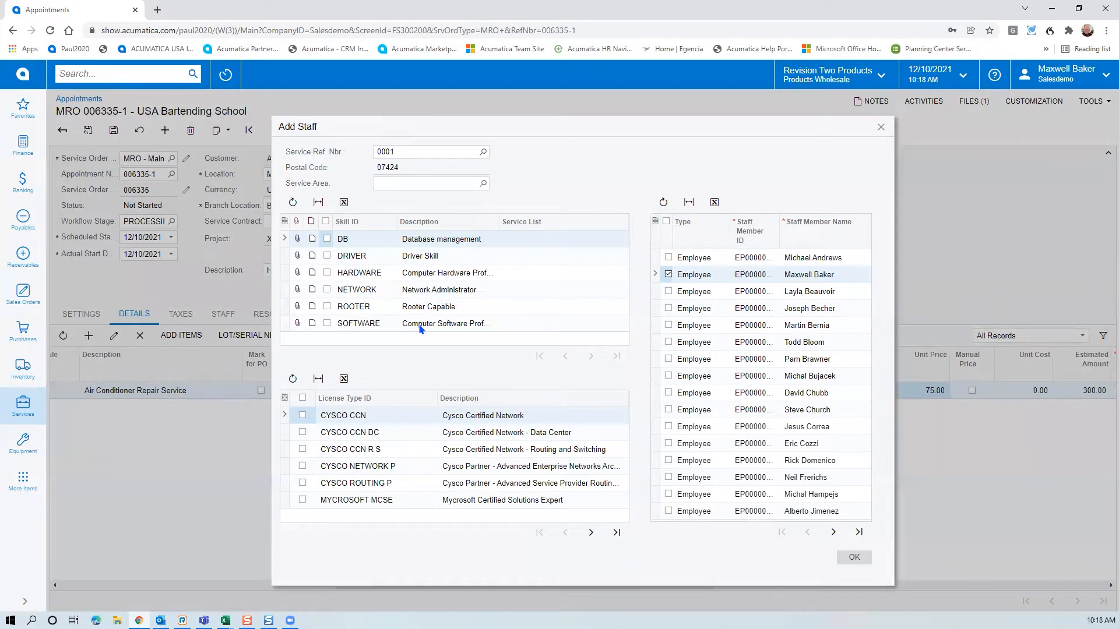
left_click(327, 255)
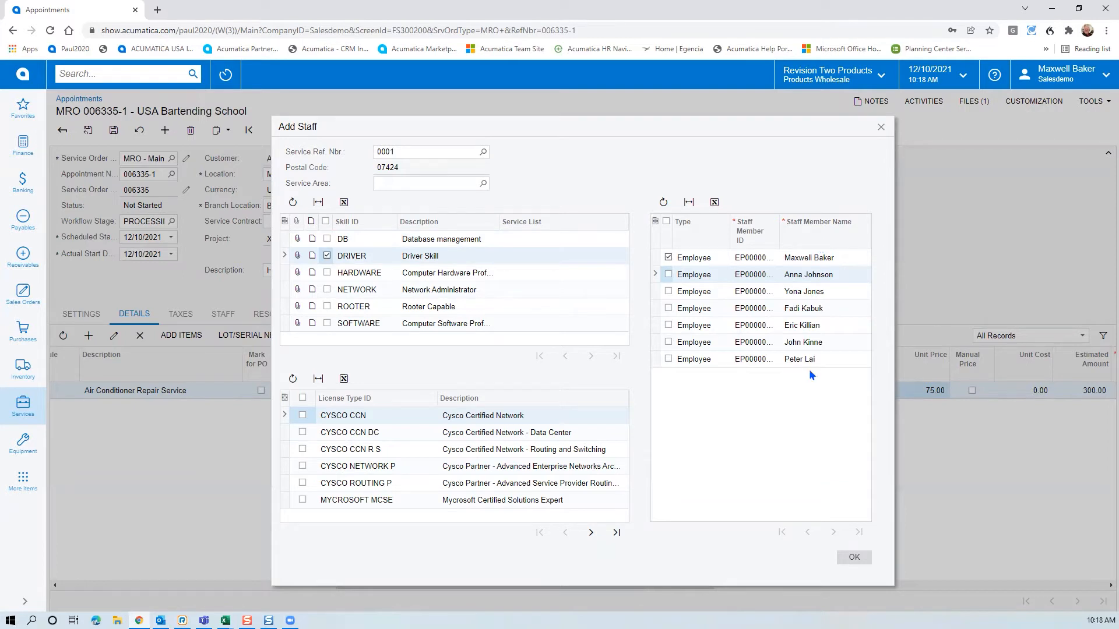
left_click(326, 255)
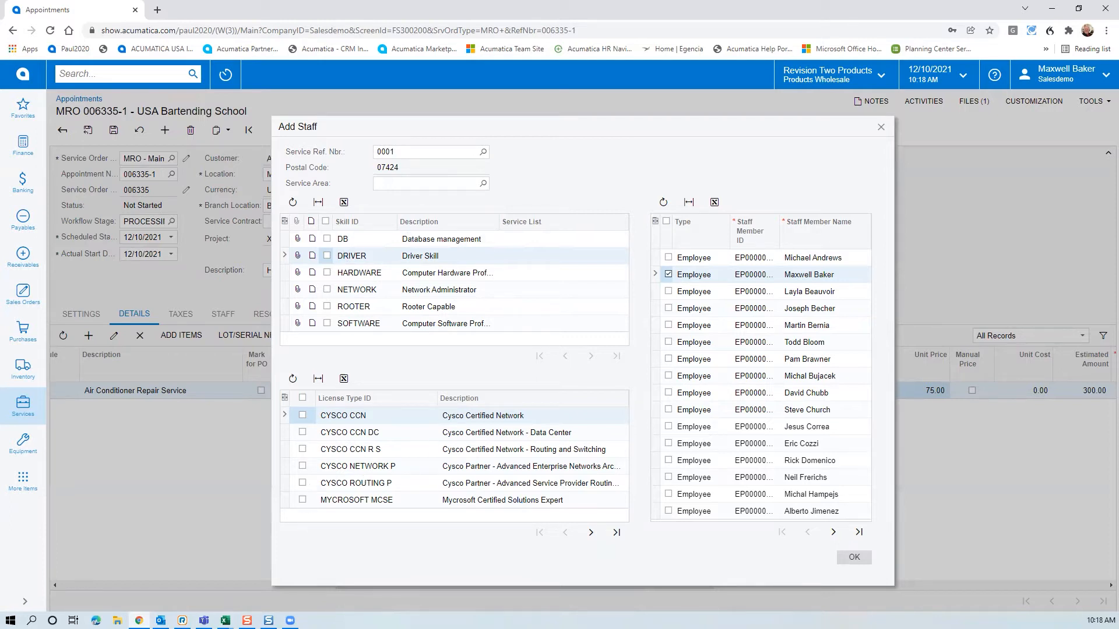
left_click(860, 563)
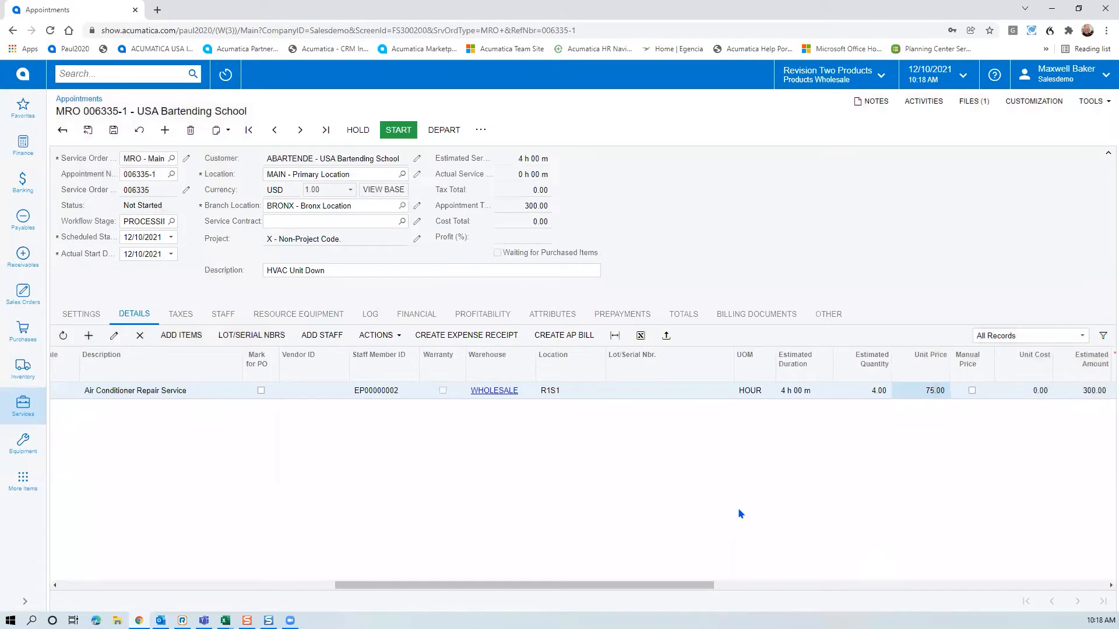
left_click(113, 130)
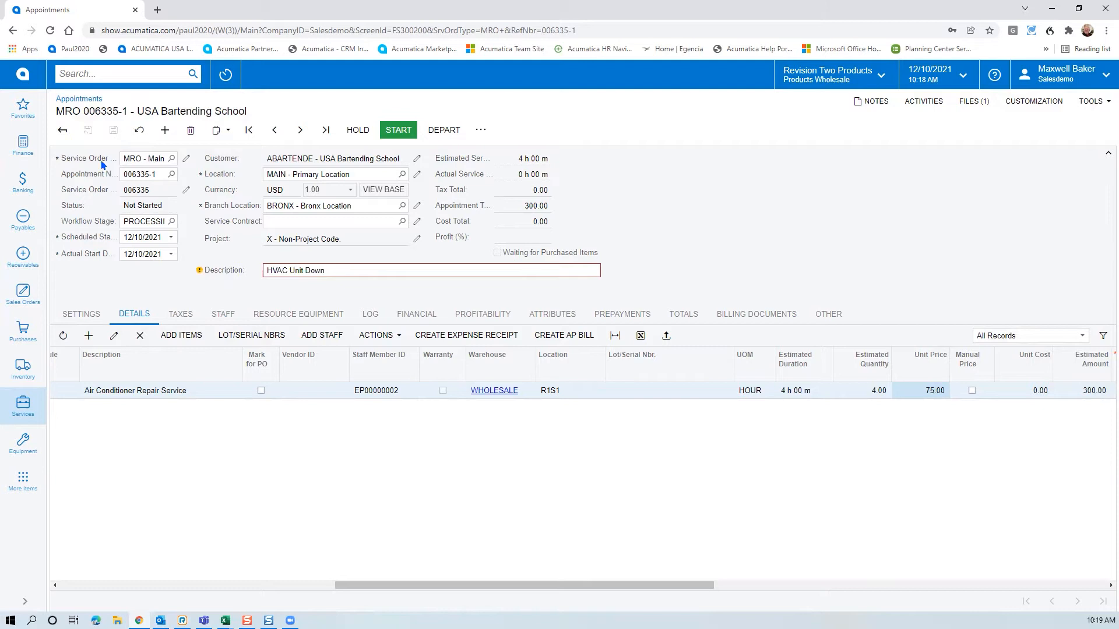
Scroll the Details grid back left and display the appointment's Settings tab
mouse_move(200, 272)
left_click_drag(472, 588, 133, 585)
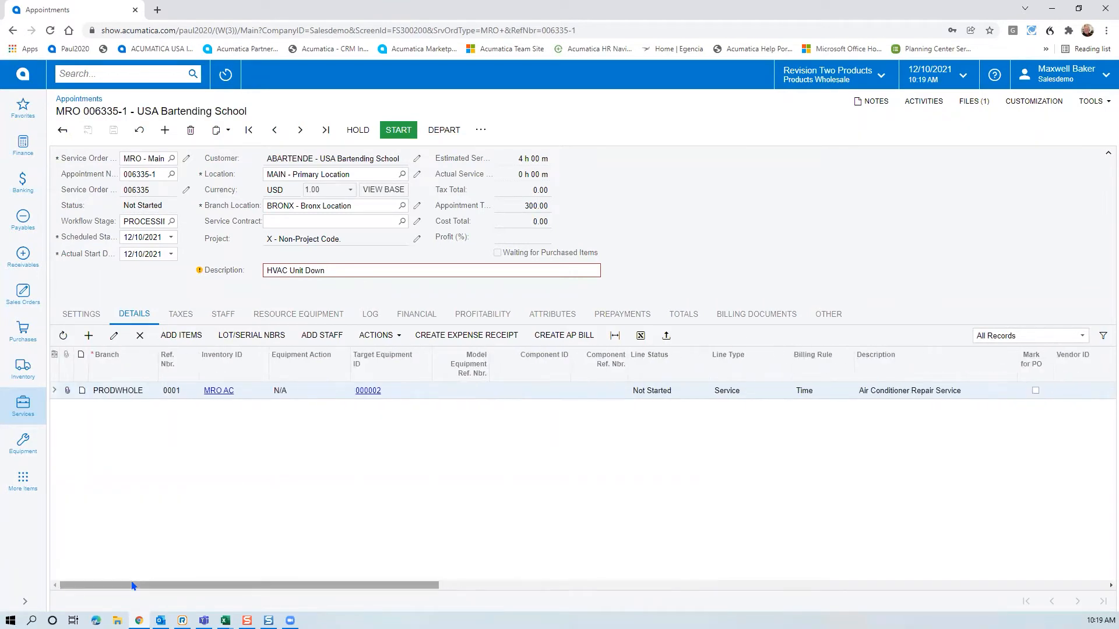
left_click(88, 319)
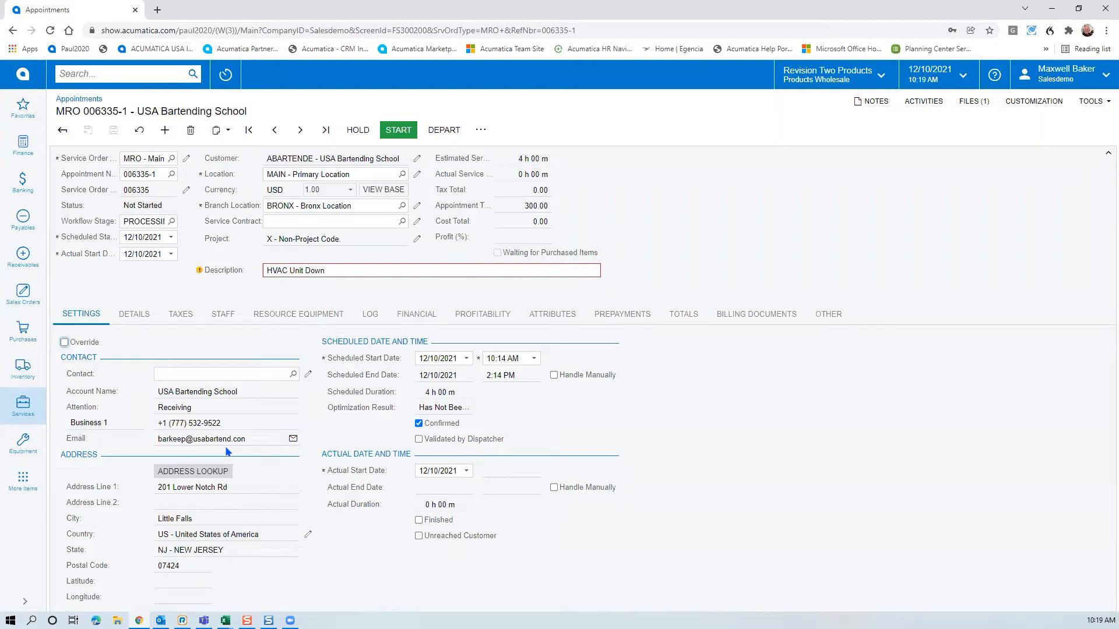
Select the contact's e-mail field, then show the appointment's Staff tab
left_click(240, 441)
left_click(241, 322)
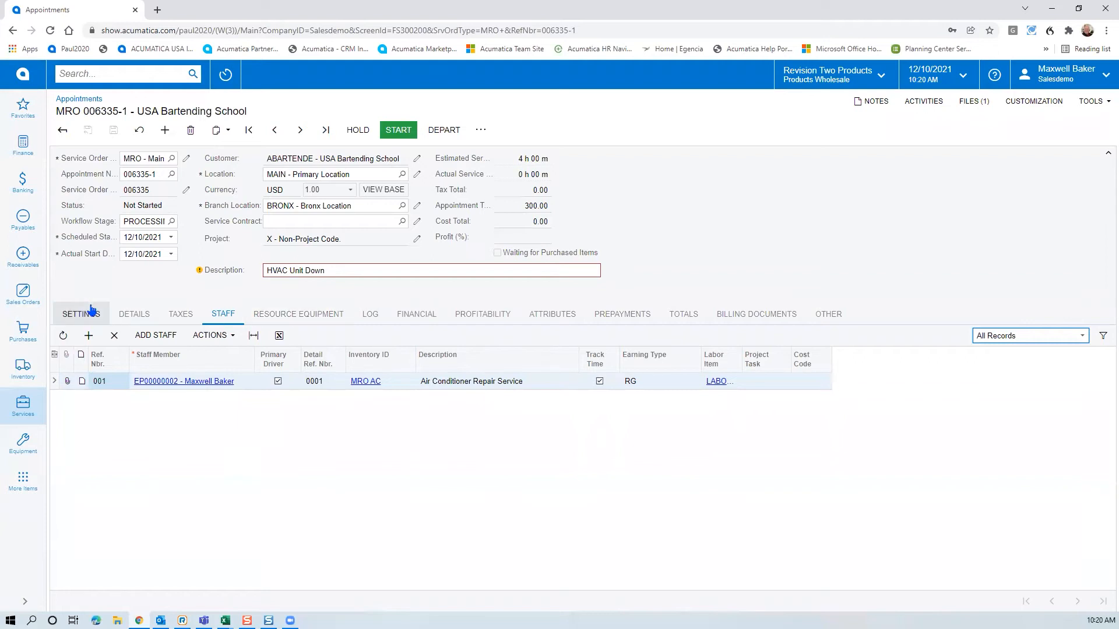
Return to the Settings tab showing the 12/10/2021, 10:14 AM–2:14 PM schedule
left_click(92, 309)
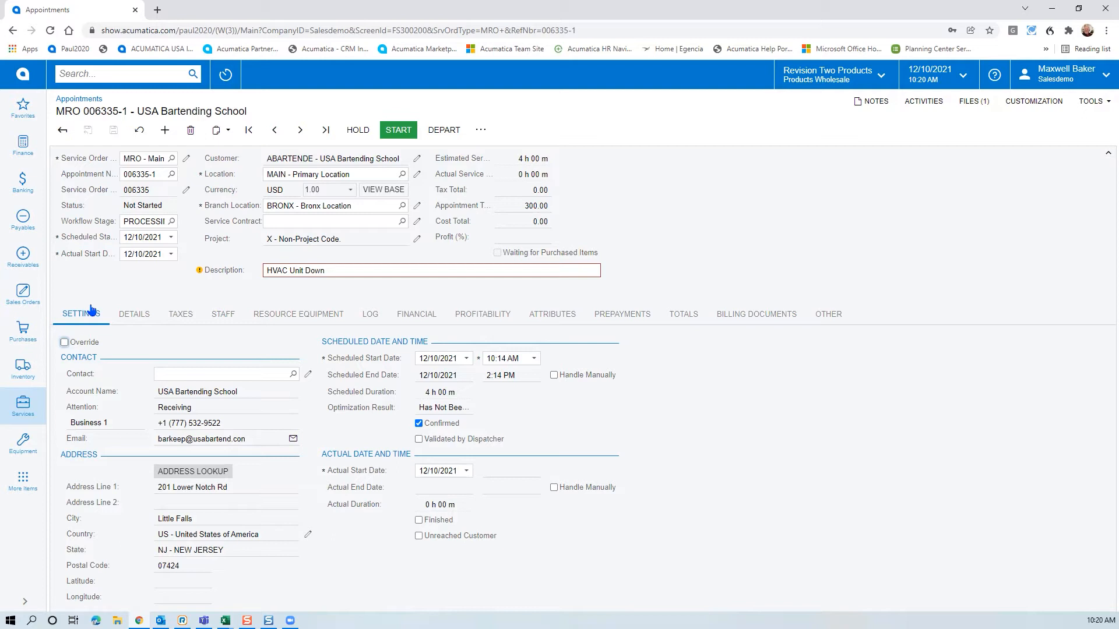
Type the note 'Large note and instruction' in the Other tab's rich-text editor
left_click(840, 317)
left_click(93, 539)
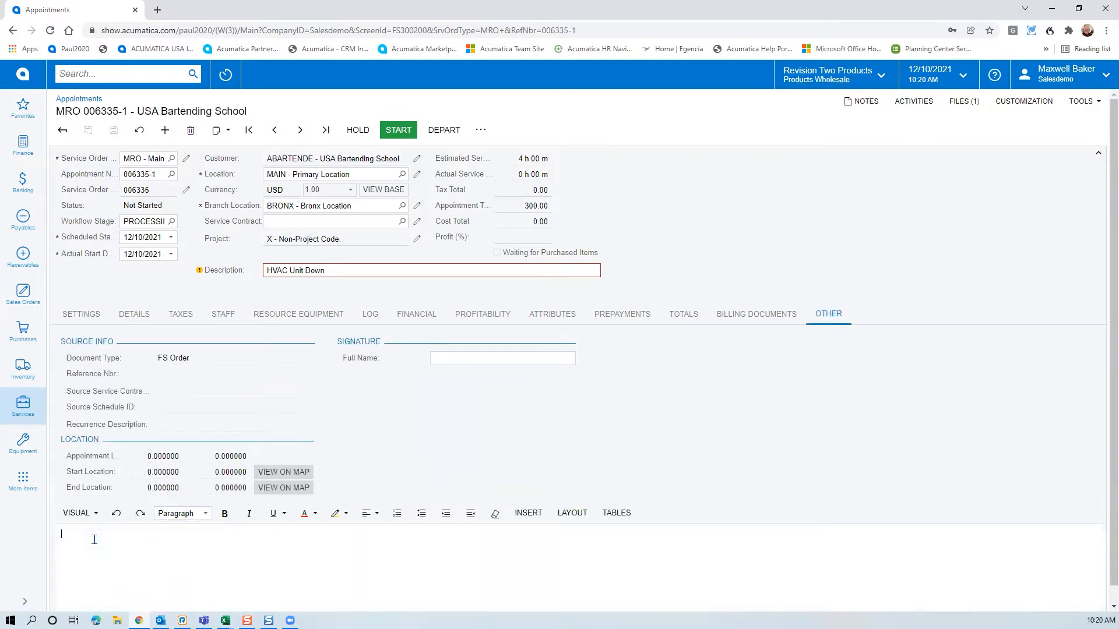
type("Large note and ibstuction")
Correct the misspelled word to 'instruction' with spellcheck and save the appointment
right_click(126, 536)
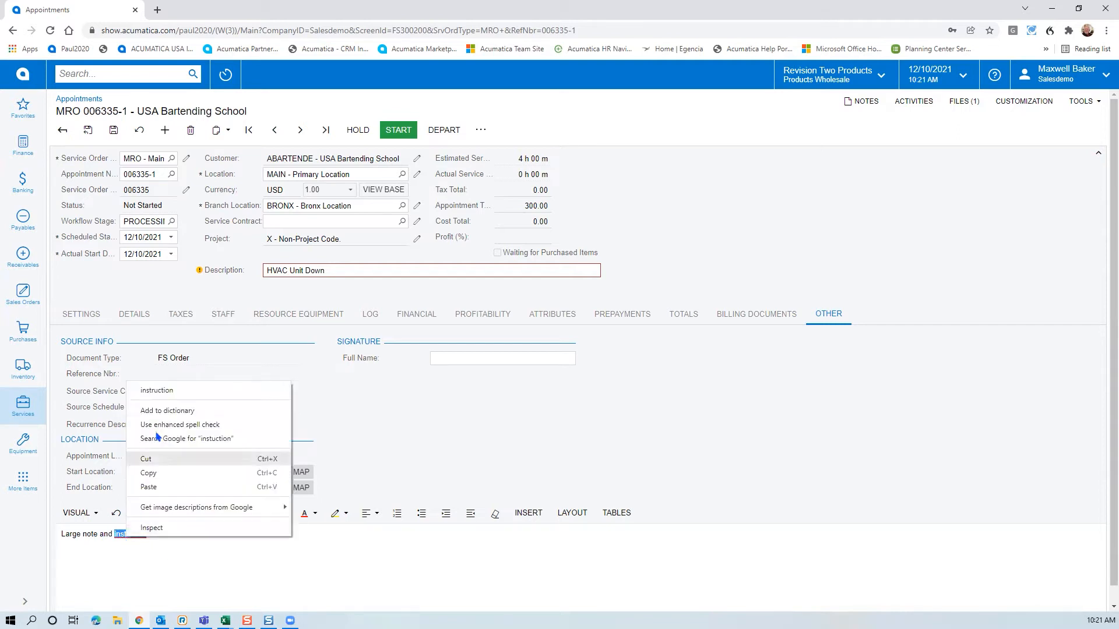
left_click(161, 397)
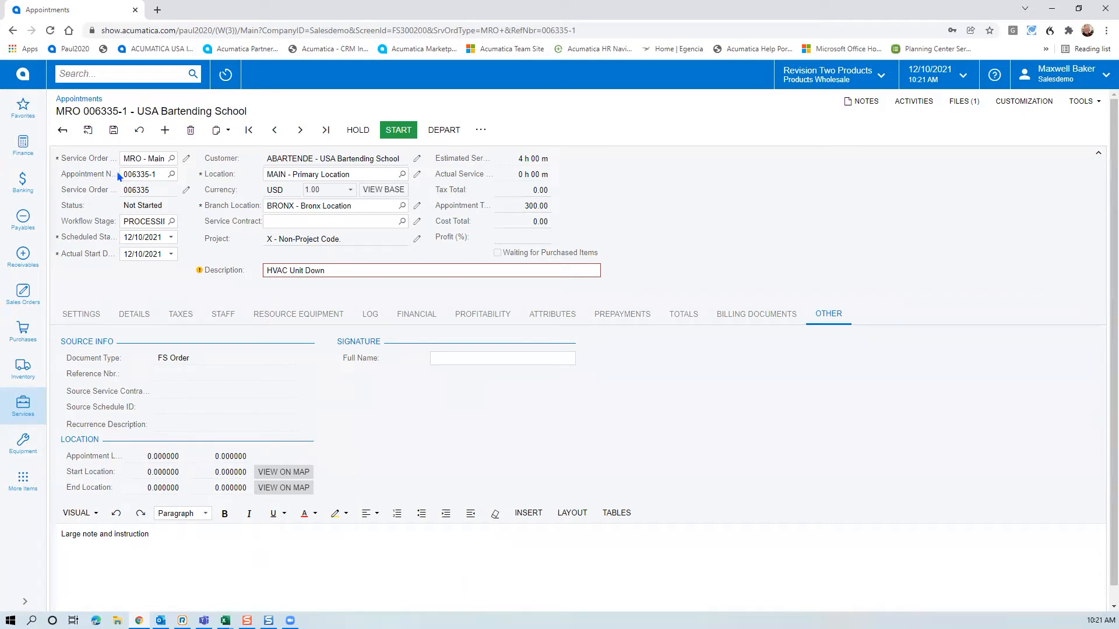
left_click(113, 131)
Upload 2647039-T1-TQC.pdf to the appointment by dragging it in from File Explorer
left_click(118, 621)
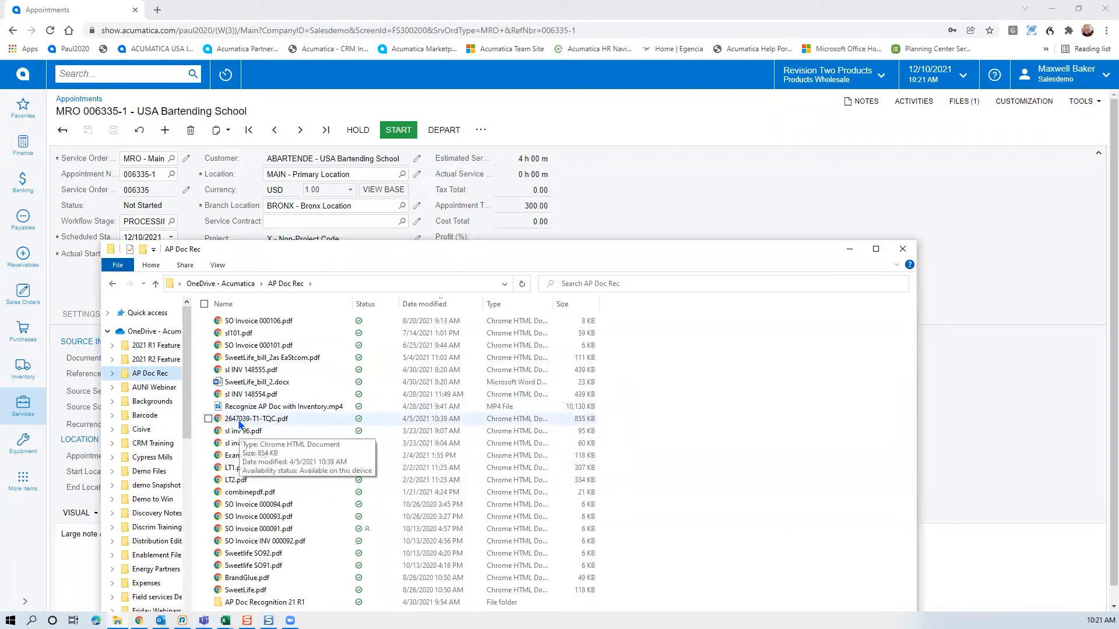
left_click_drag(239, 424, 900, 159)
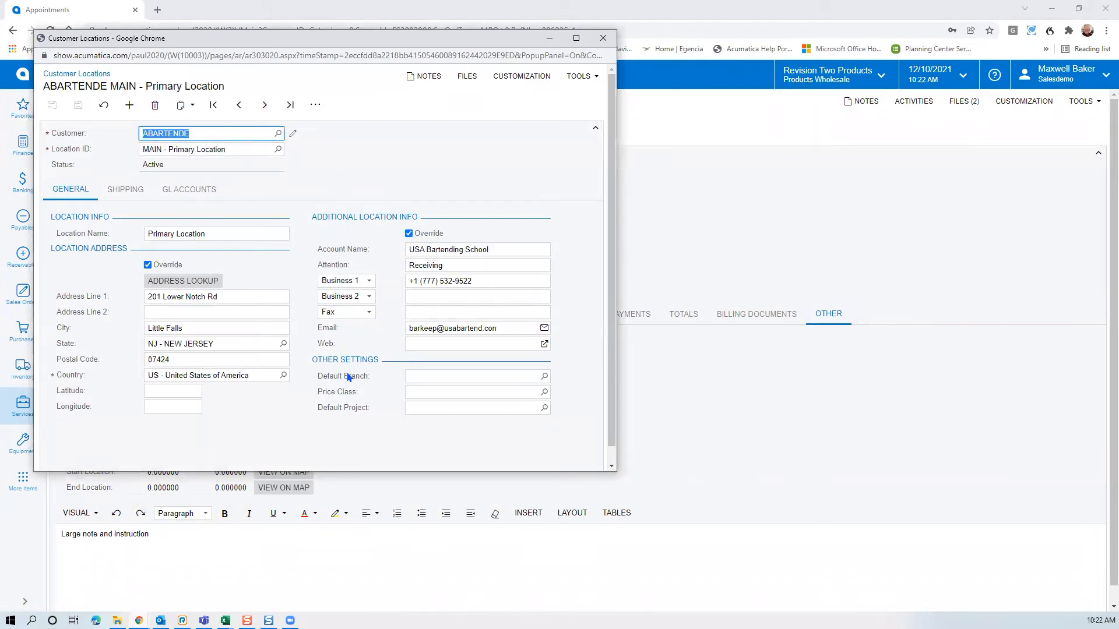
Close the Customer Locations popup for MAIN - Primary Location
left_click(604, 40)
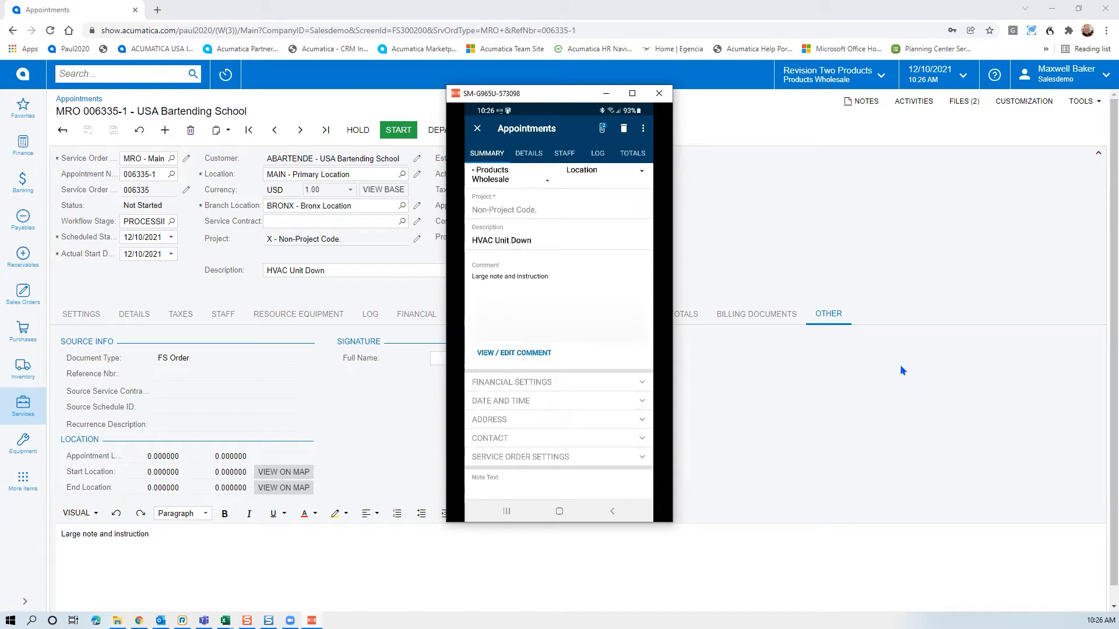
Bring up the appointment's actions menu listing Depart, Arrive and Start
left_click(861, 102)
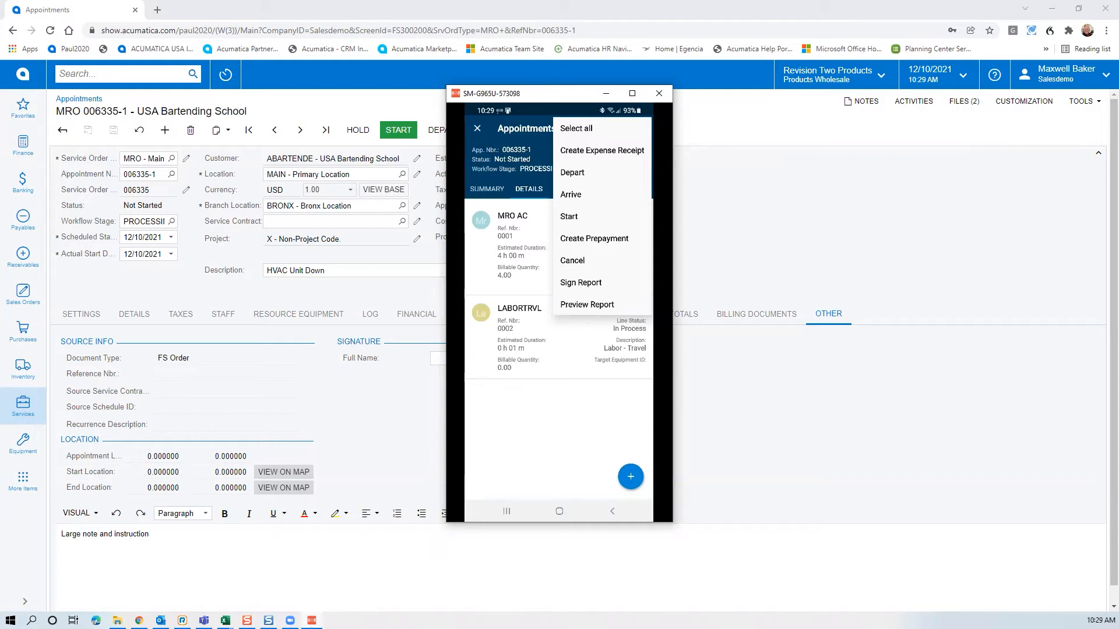
Log the staff member's travel, completing travel (0h 59m) and starting the MRO AC work
left_click(583, 221)
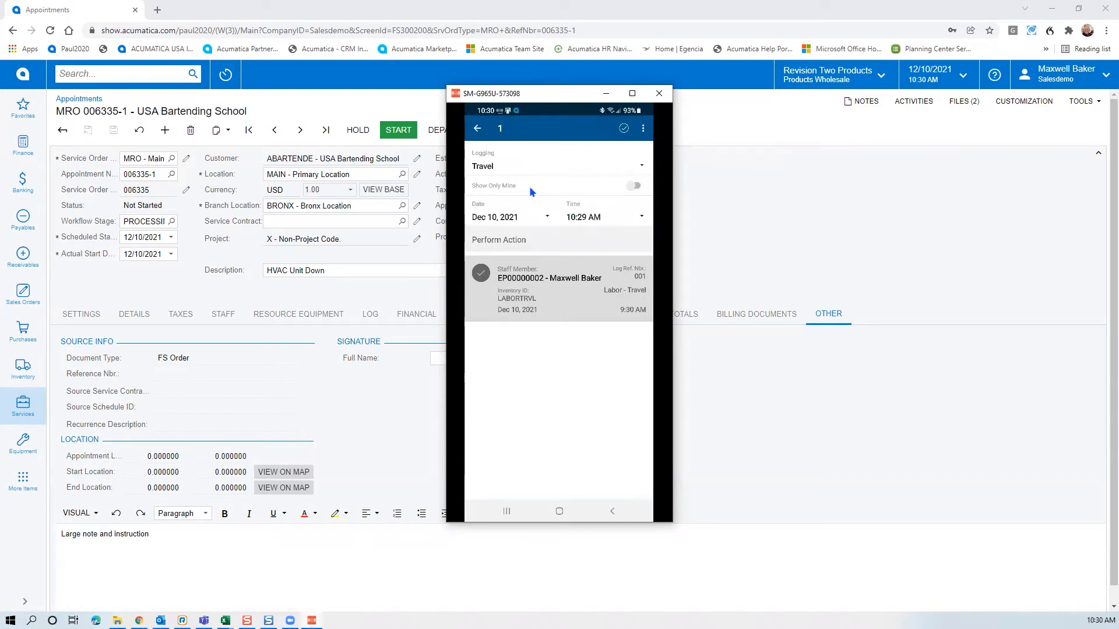
left_click(648, 315)
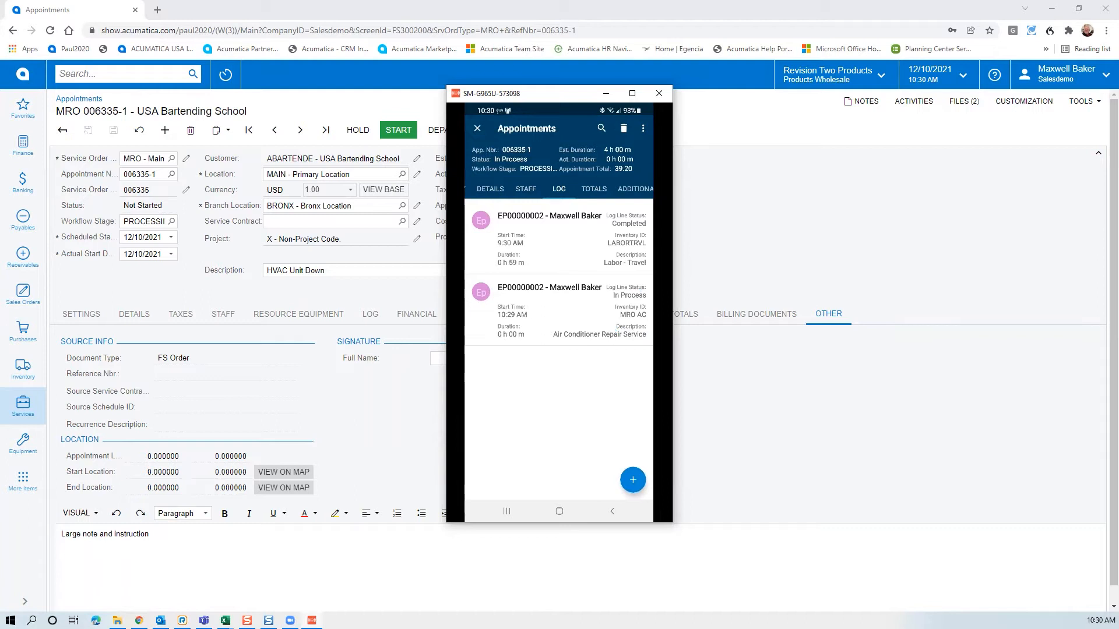
Open the MRO AC line from the Details list and expand its target equipment section
left_click(490, 189)
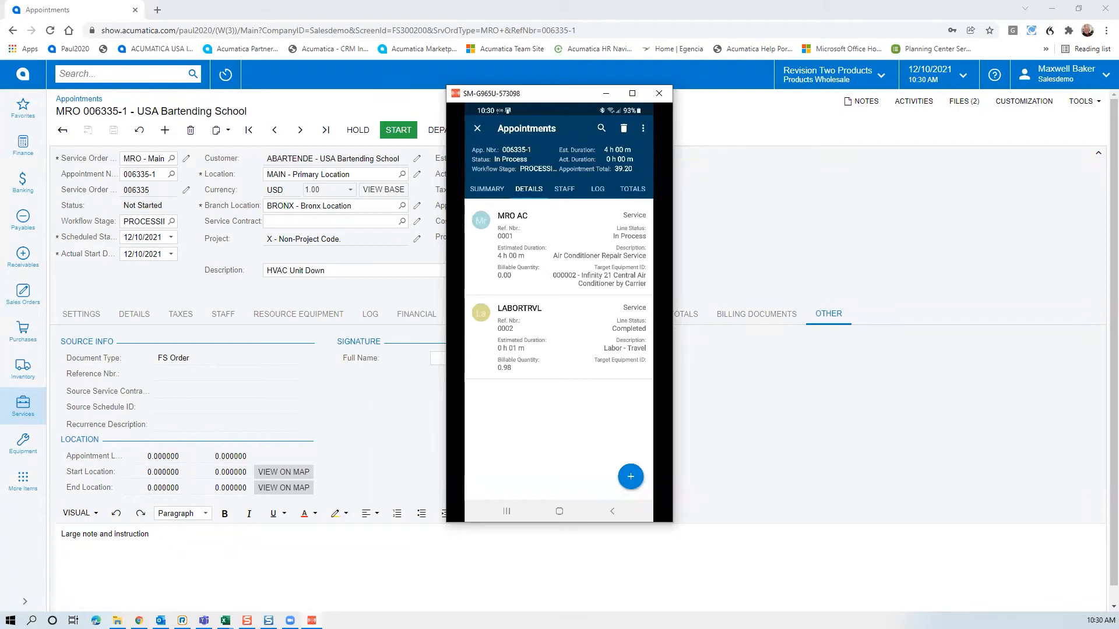
left_click(595, 285)
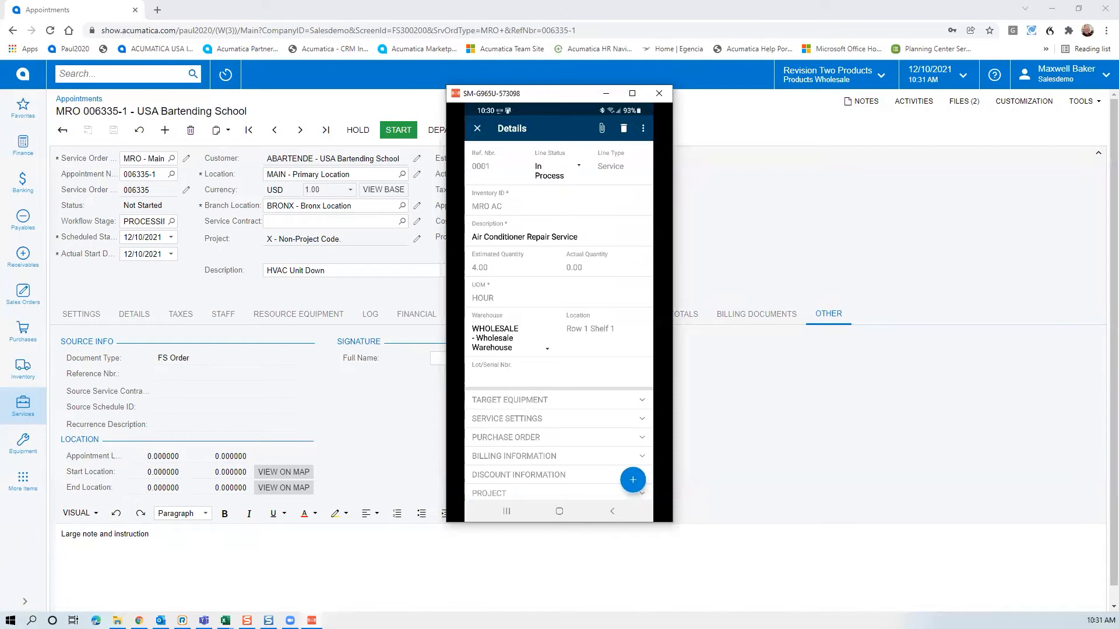
left_click(559, 400)
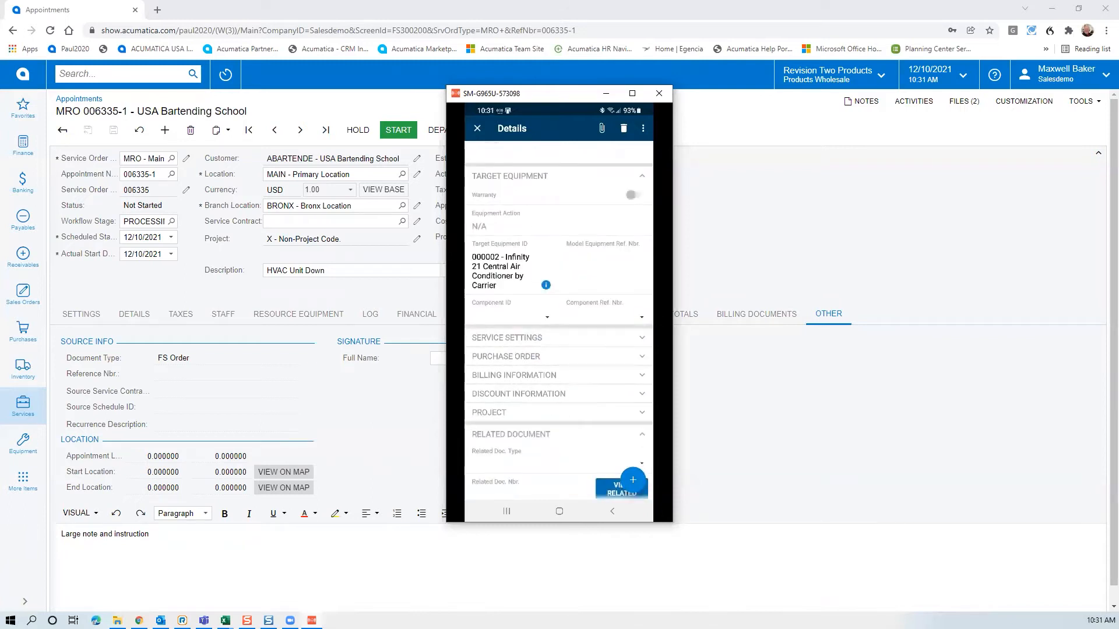
Open equipment 000002's record and view its Target Equipment History
left_click(501, 272)
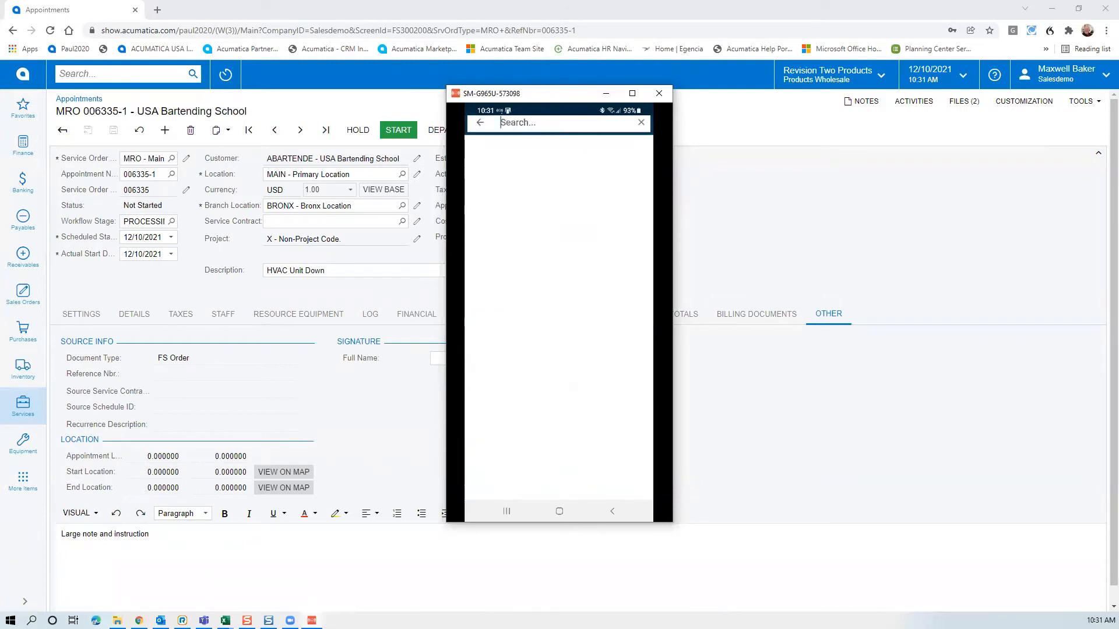
left_click(479, 129)
left_click(546, 284)
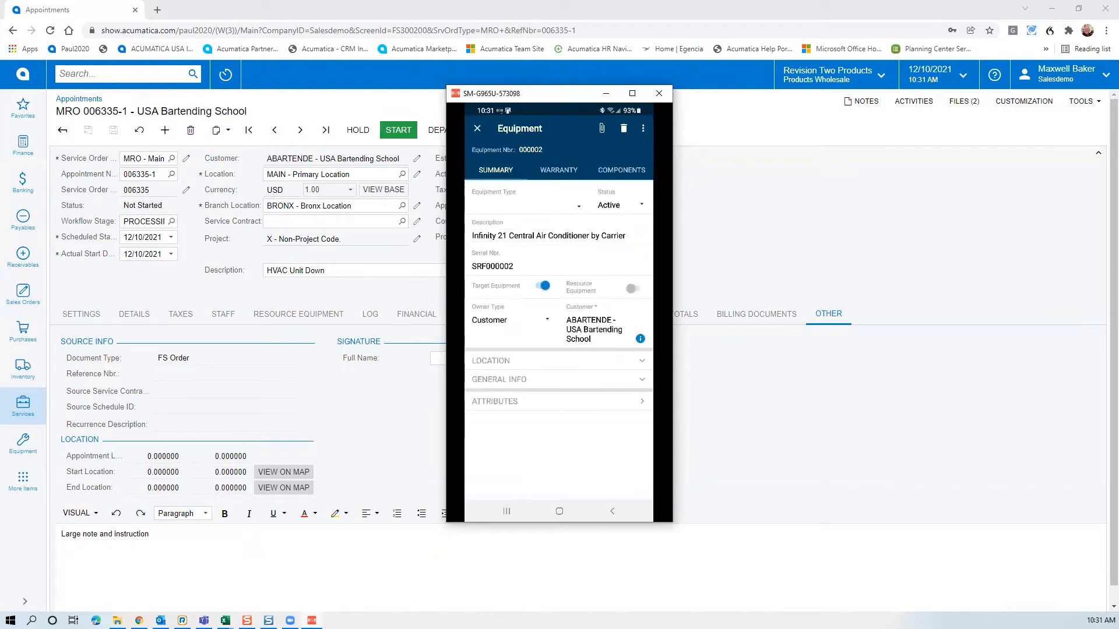
left_click(643, 128)
left_click(598, 128)
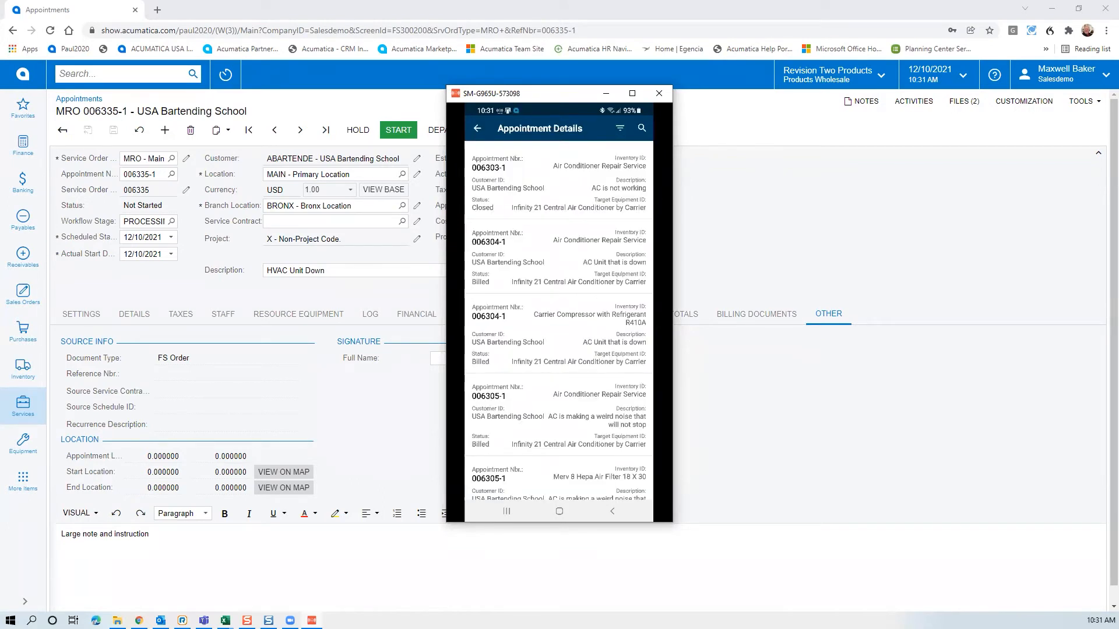
Scroll through the past service appointments, then return to the equipment record's components
scroll(558, 320, "down", 6)
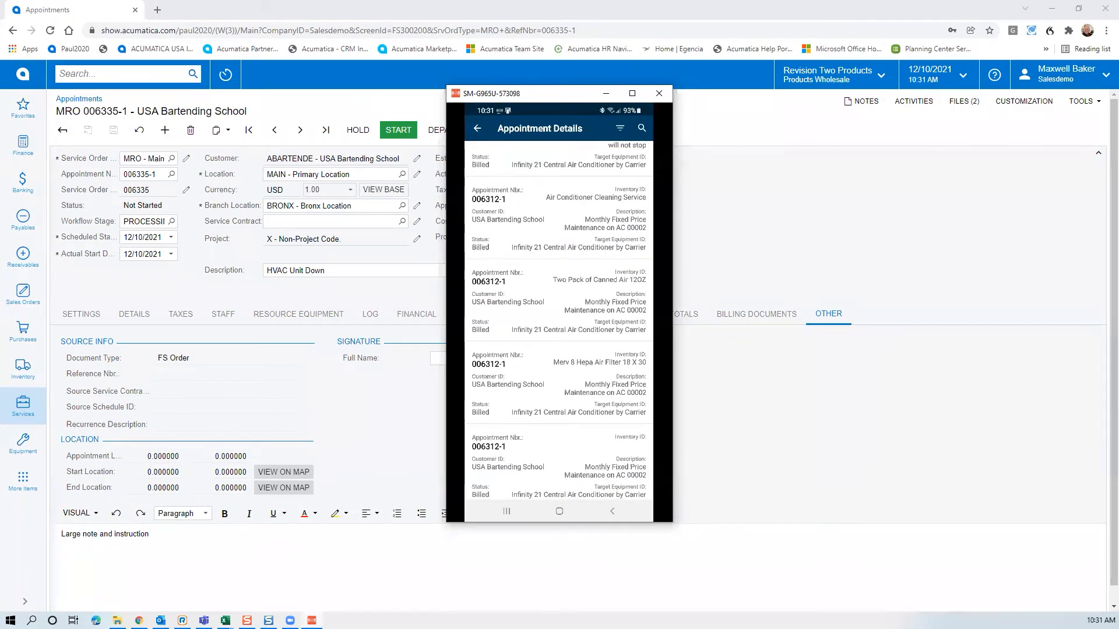
scroll(559, 321, "up", 3)
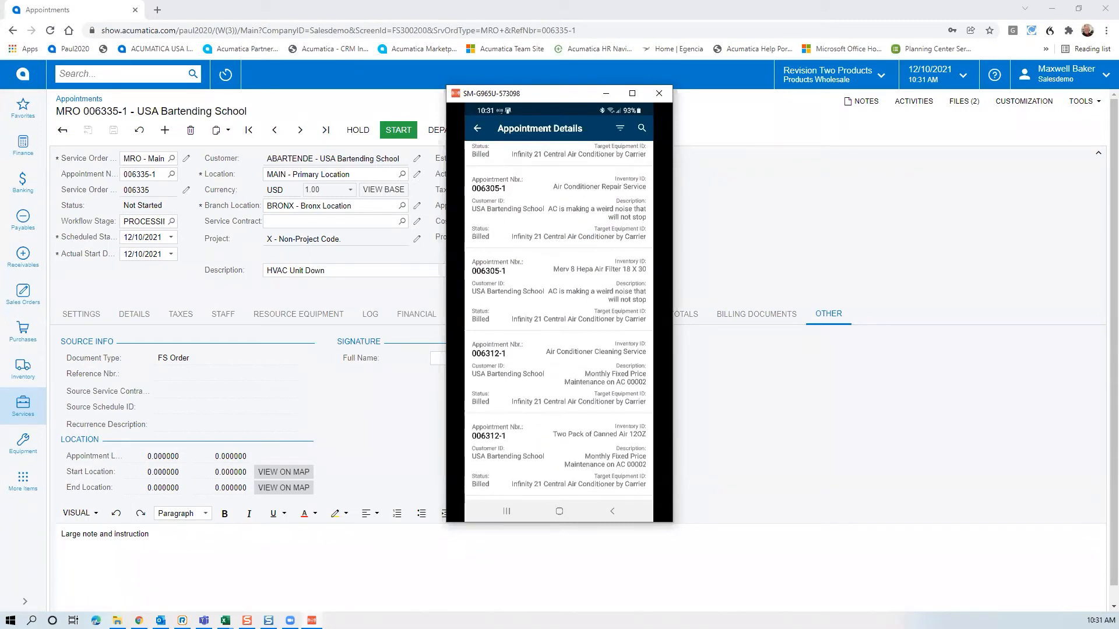
scroll(559, 321, "up", 3)
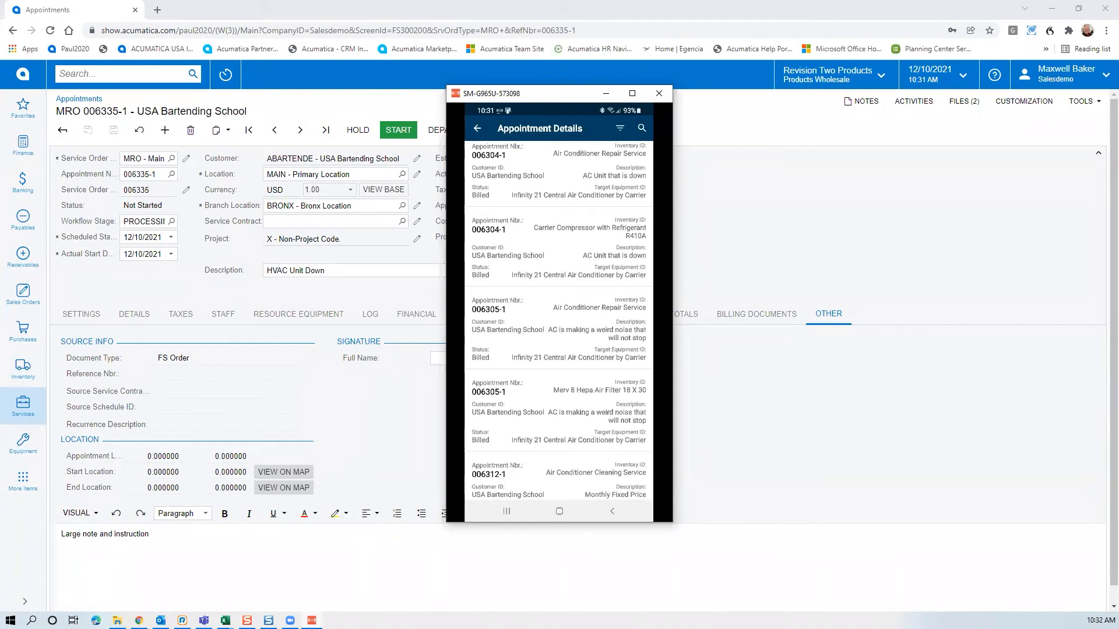
scroll(559, 320, "up", 3)
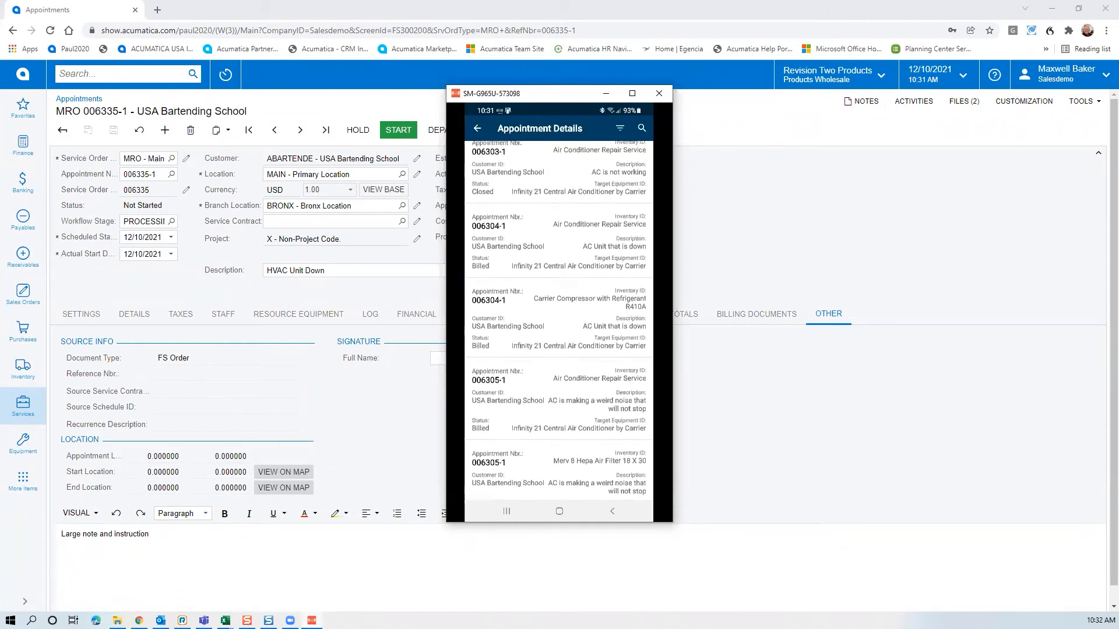
scroll(558, 321, "down", 3)
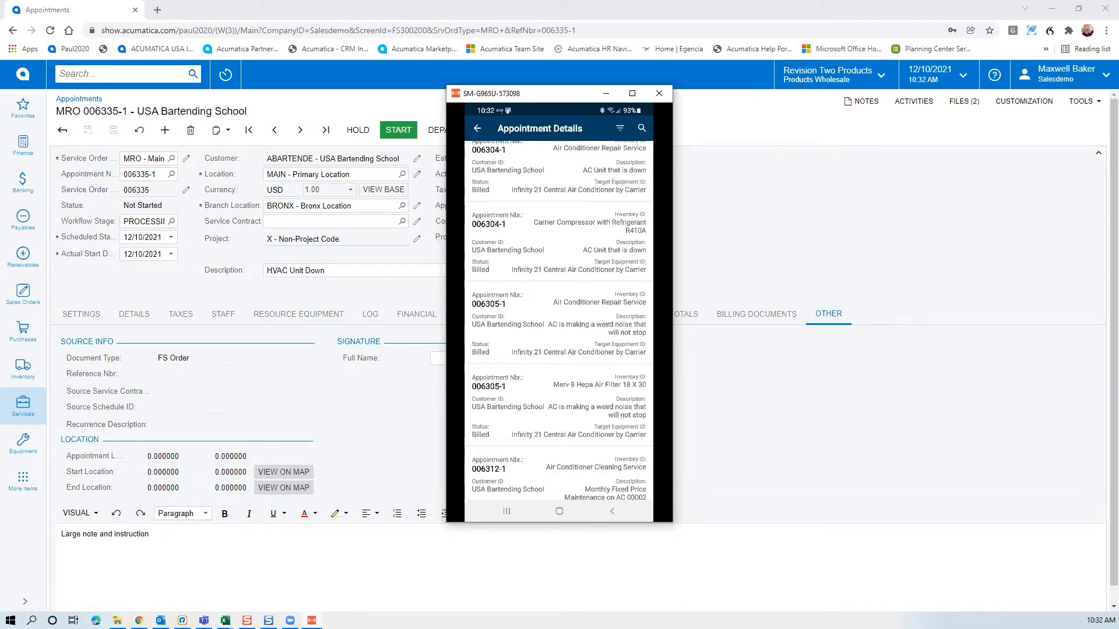
left_click(477, 128)
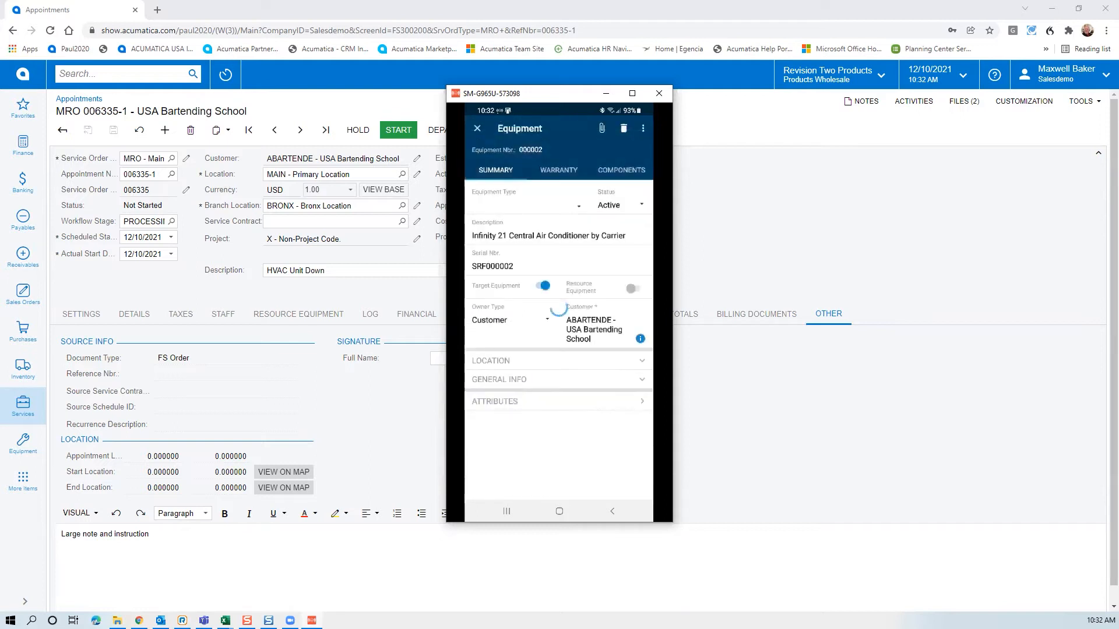
left_click(621, 170)
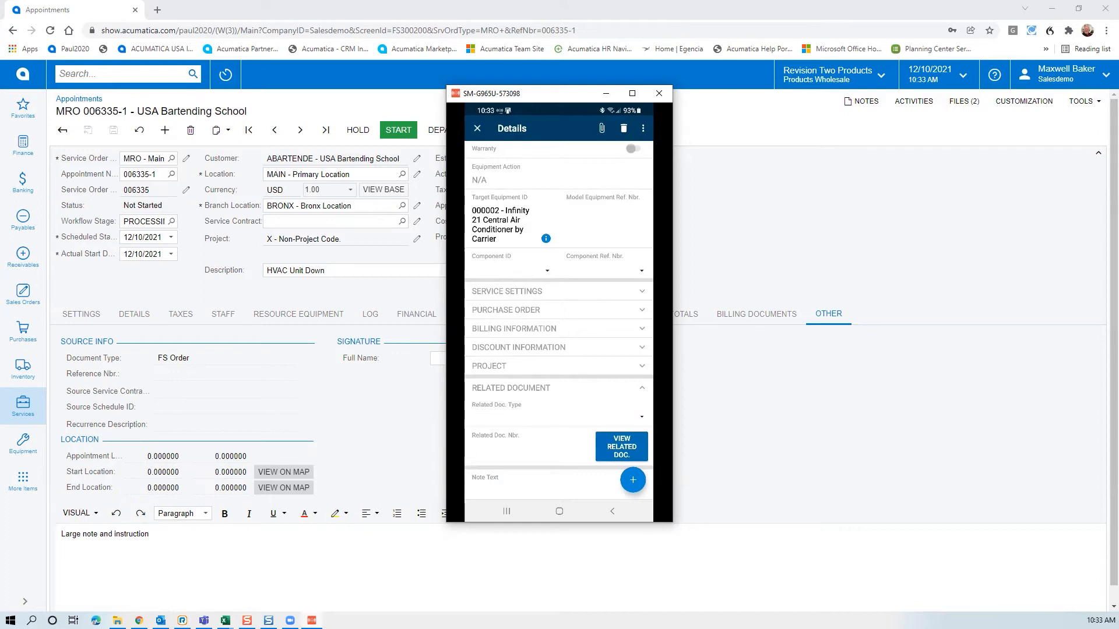
Dictate a note on the unit's condition, test results and correction plan, and save the line
left_click(513, 487)
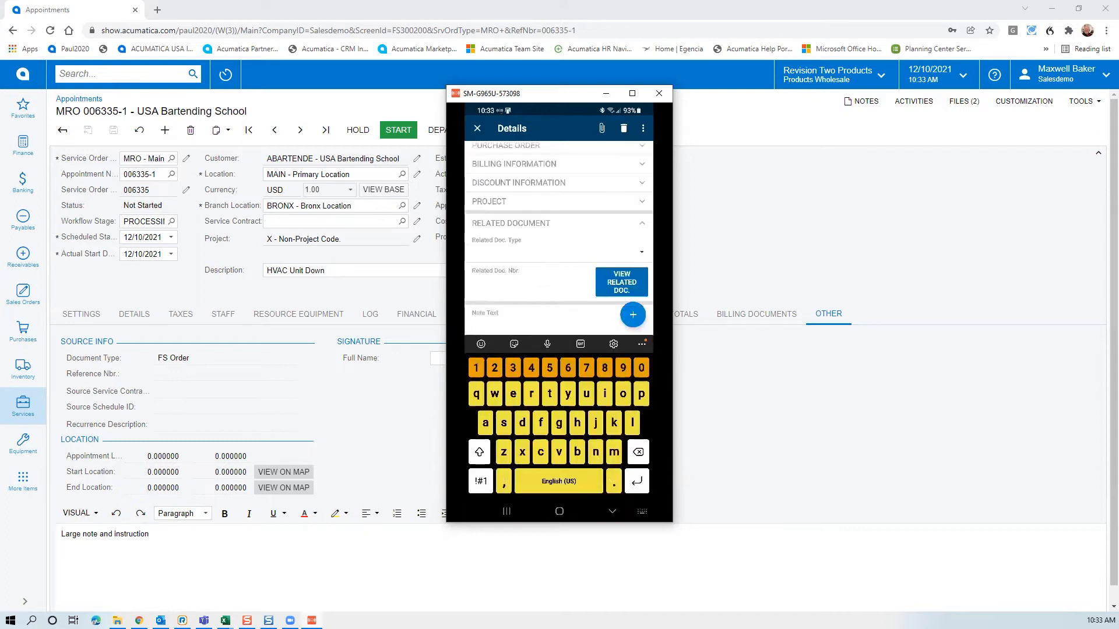
left_click(547, 344)
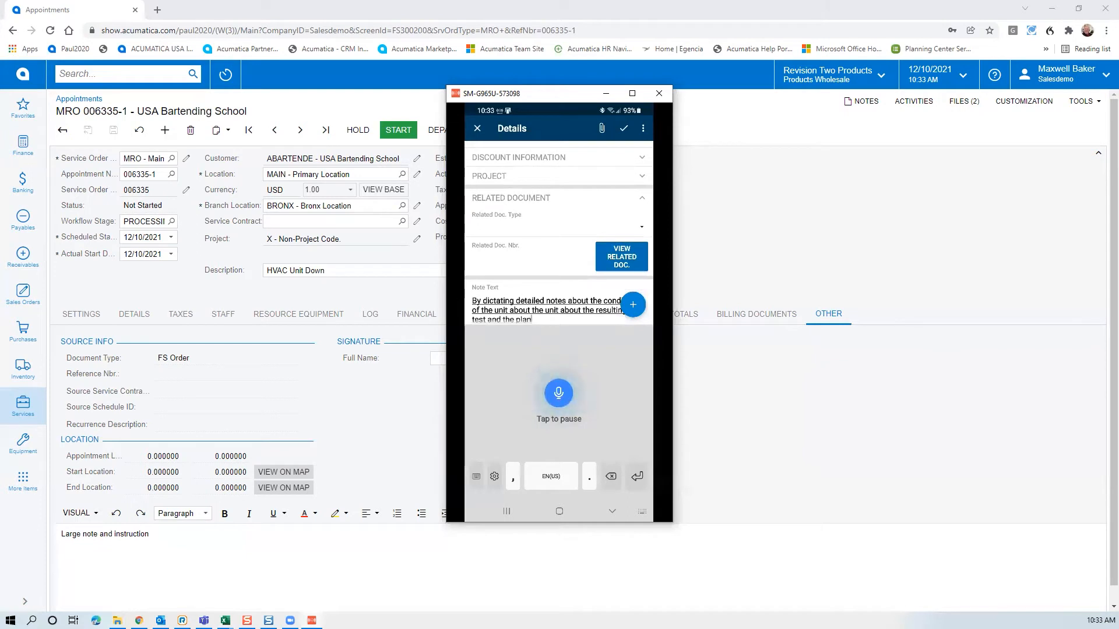
left_click(612, 511)
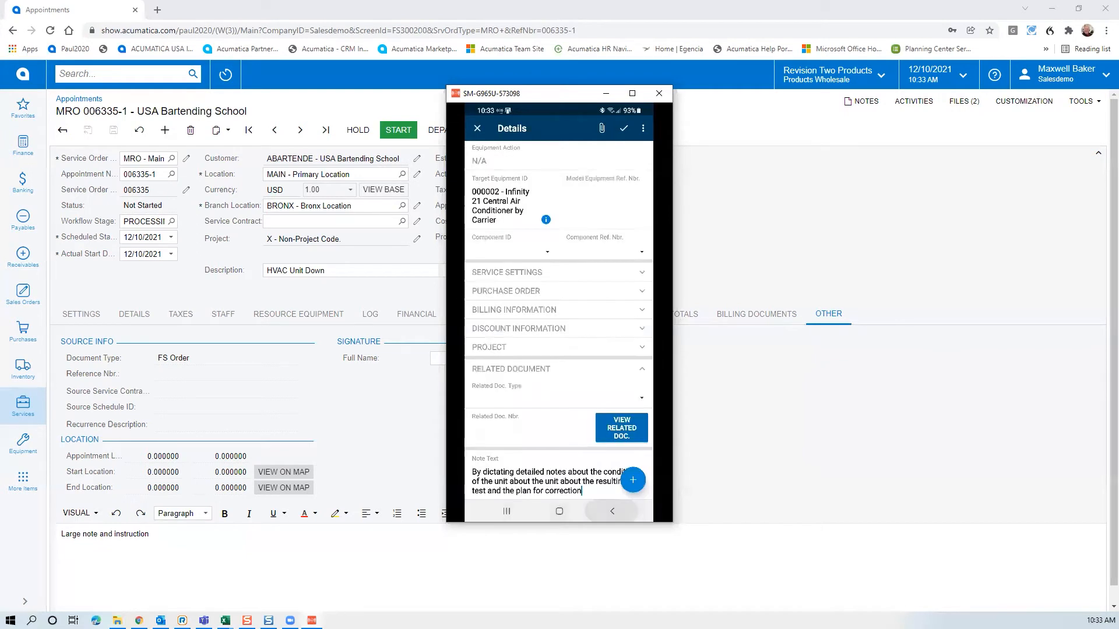
left_click(623, 128)
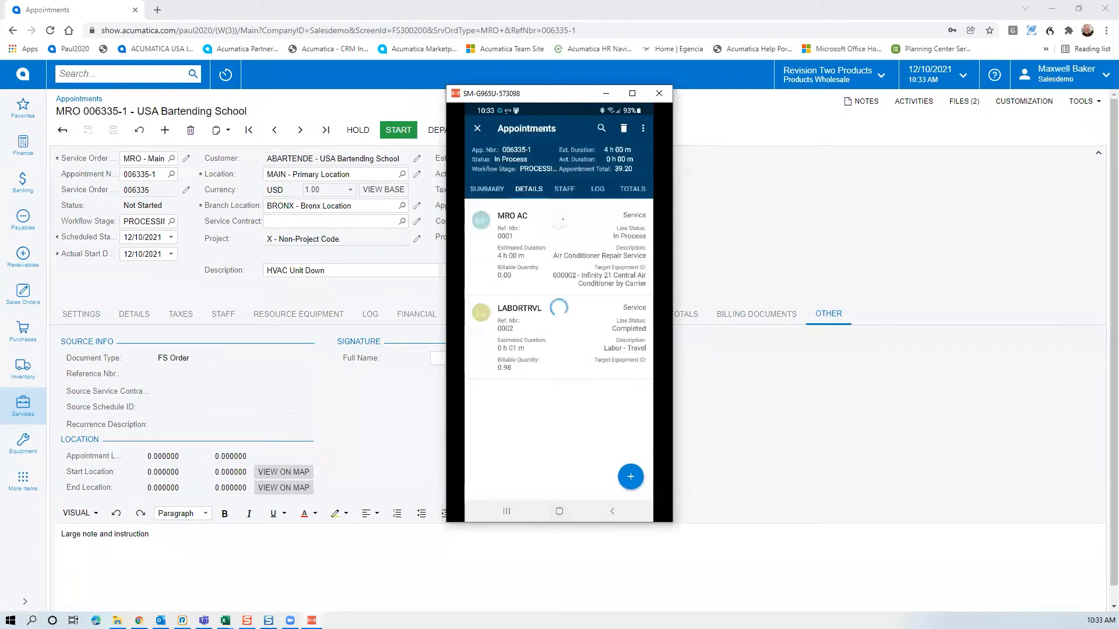
left_click(542, 248)
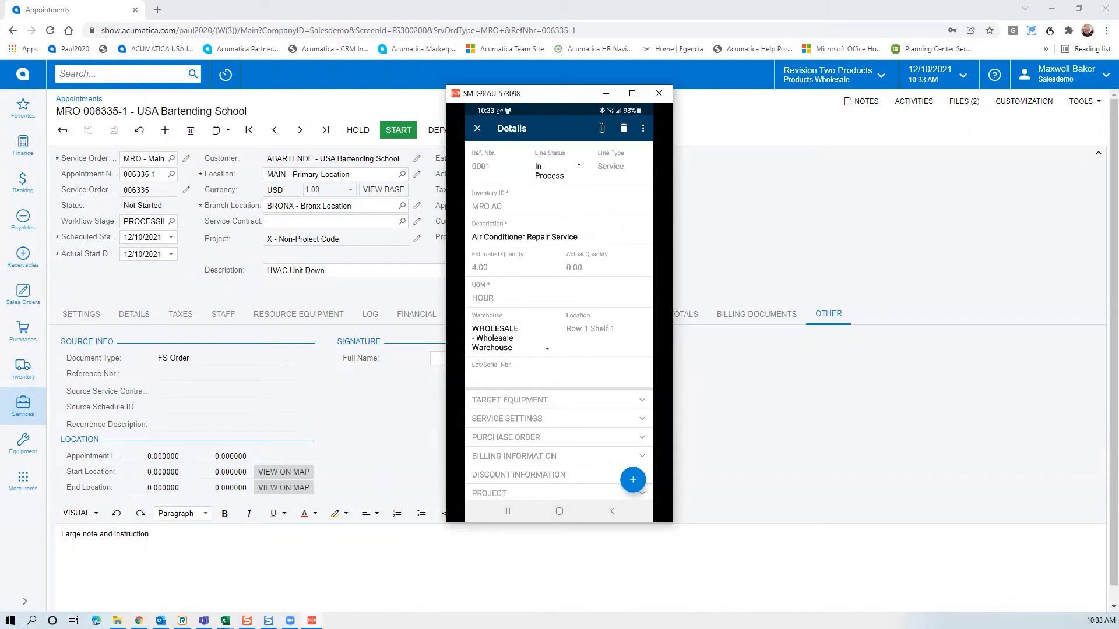
left_click(602, 128)
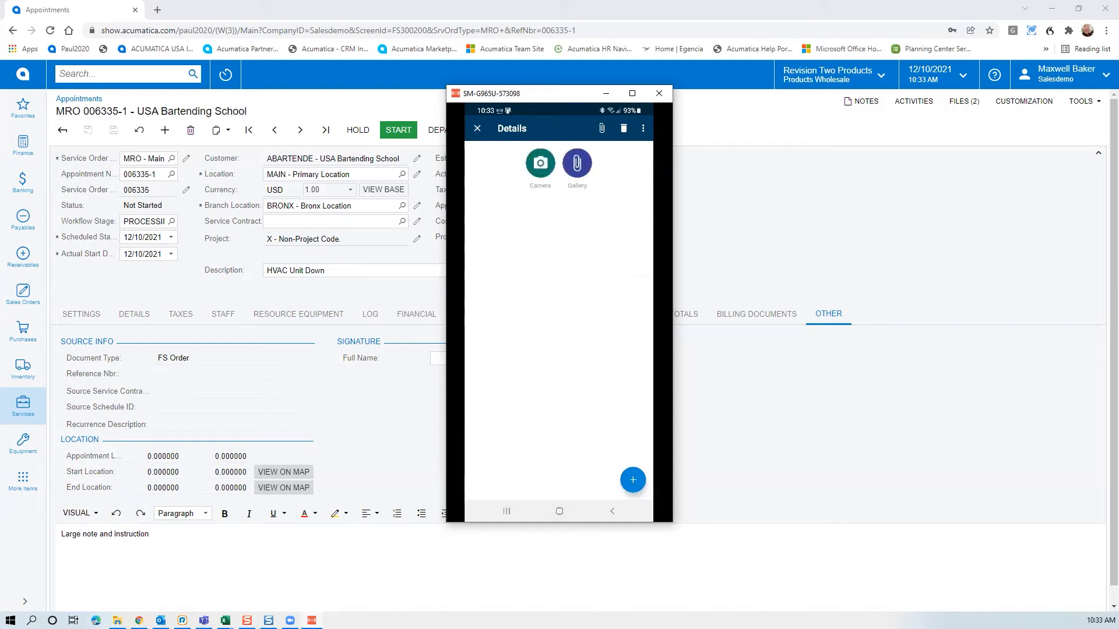
left_click(541, 164)
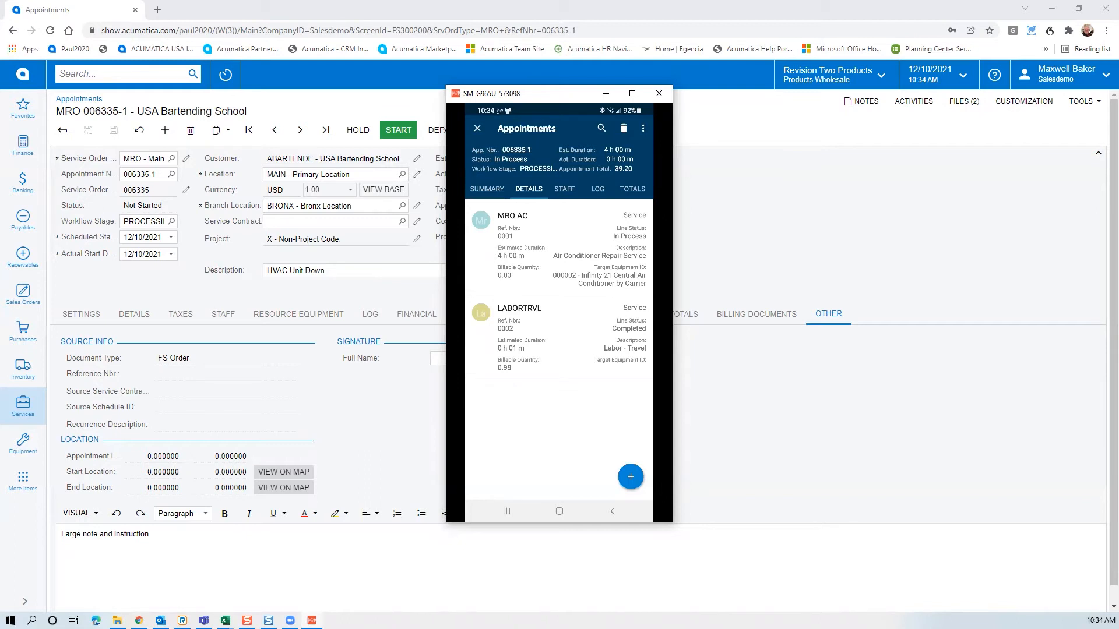
Open Add Items and filter the inventory list to the Service Truck 01 (TRUCK01) warehouse
left_click(631, 476)
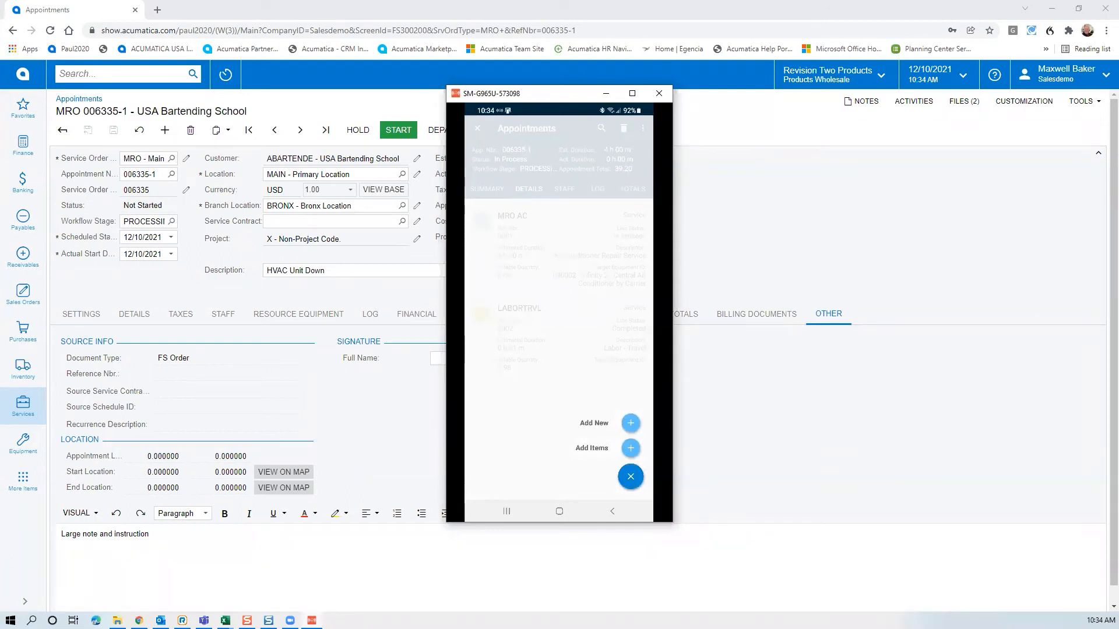
left_click(630, 448)
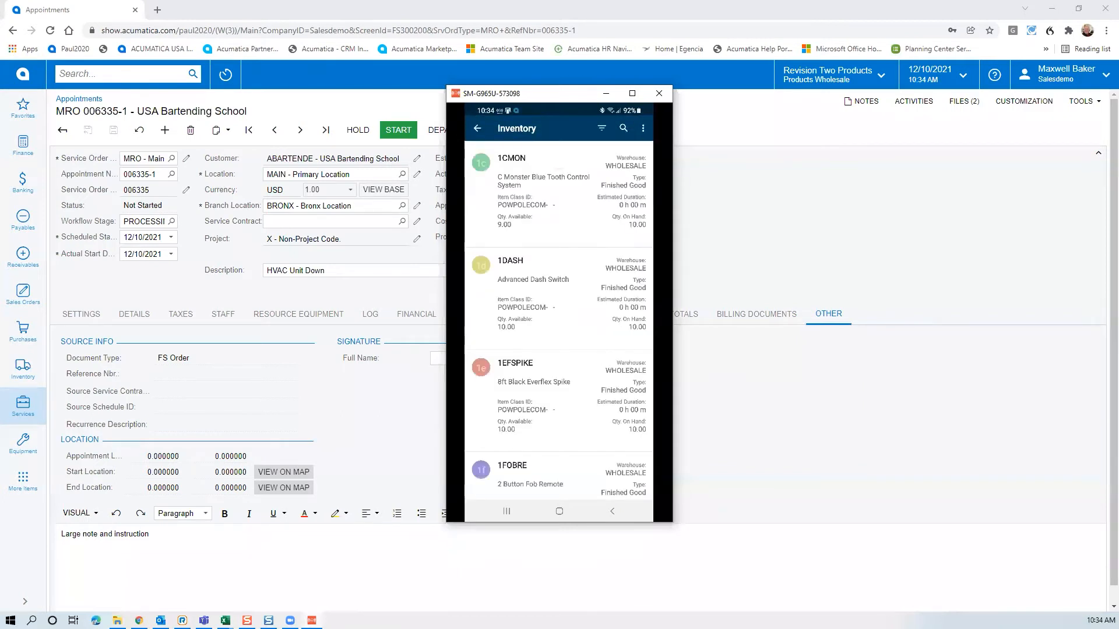
left_click(601, 128)
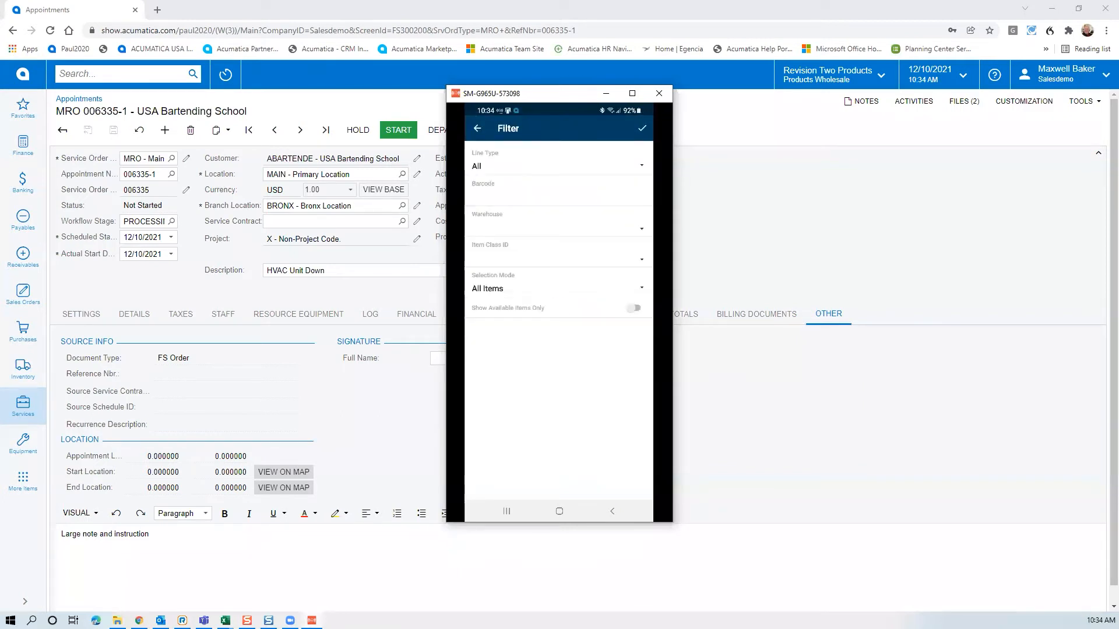
left_click(642, 228)
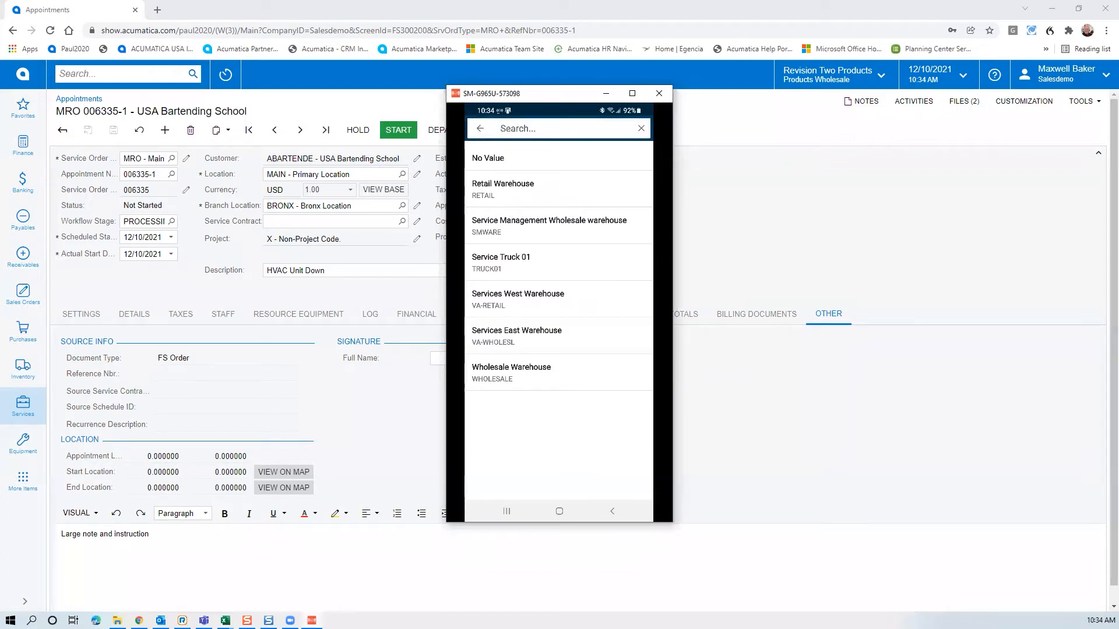
left_click(502, 263)
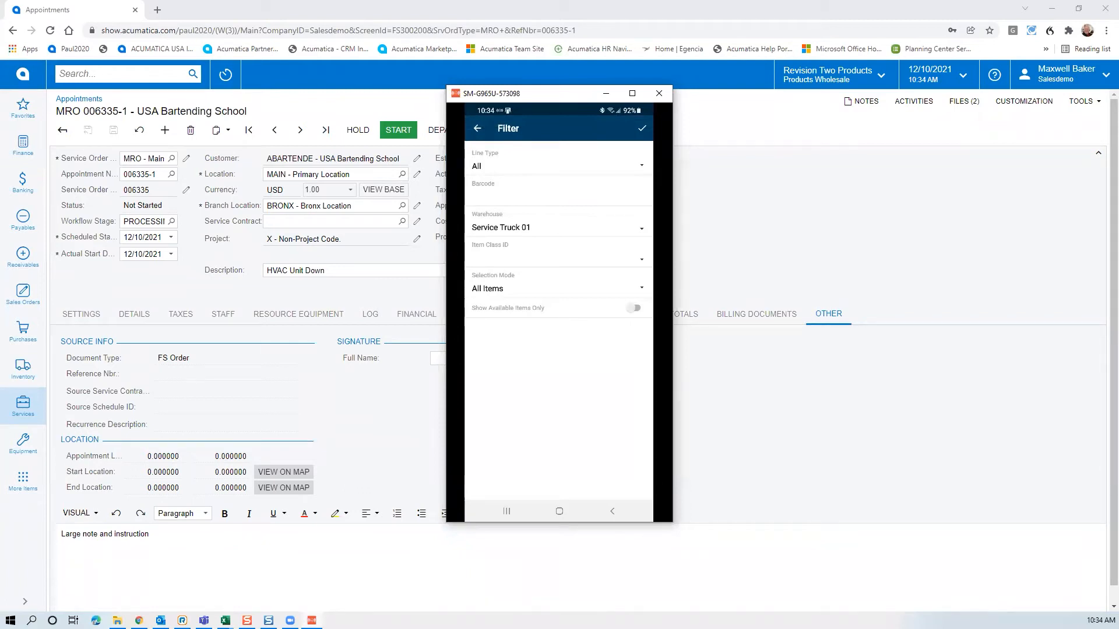
left_click(643, 128)
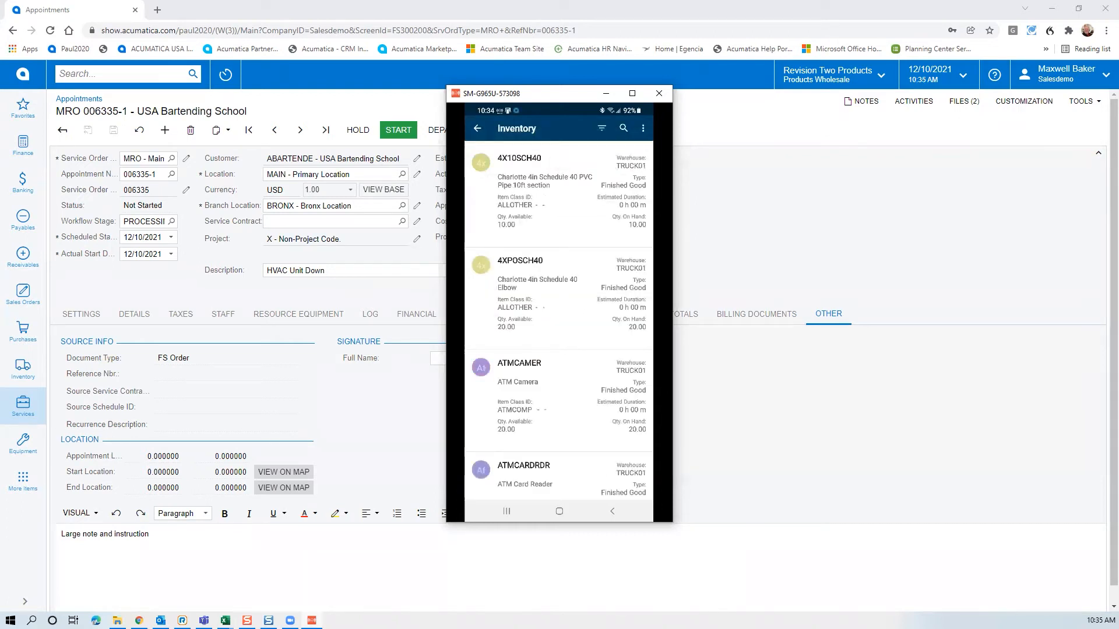
scroll(558, 320, "down", 2)
scroll(559, 320, "up", 2)
scroll(559, 320, "down", 10)
scroll(559, 321, "up", 1)
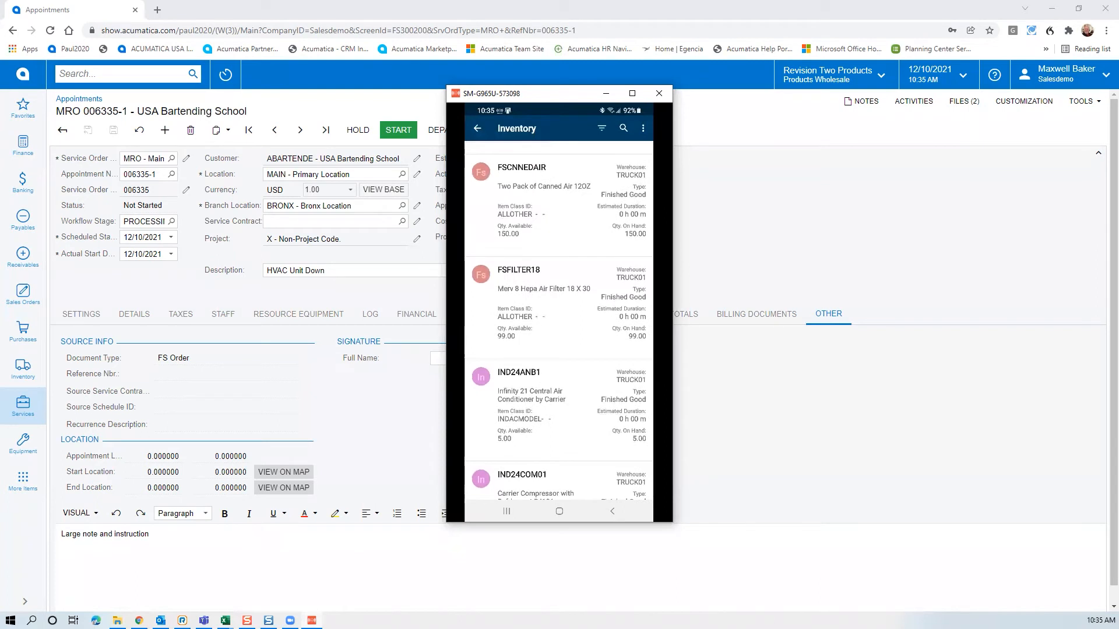
Search for 'bre' and add the ELE20ABEAK 20A circuit breaker to the appointment
left_click(481, 275)
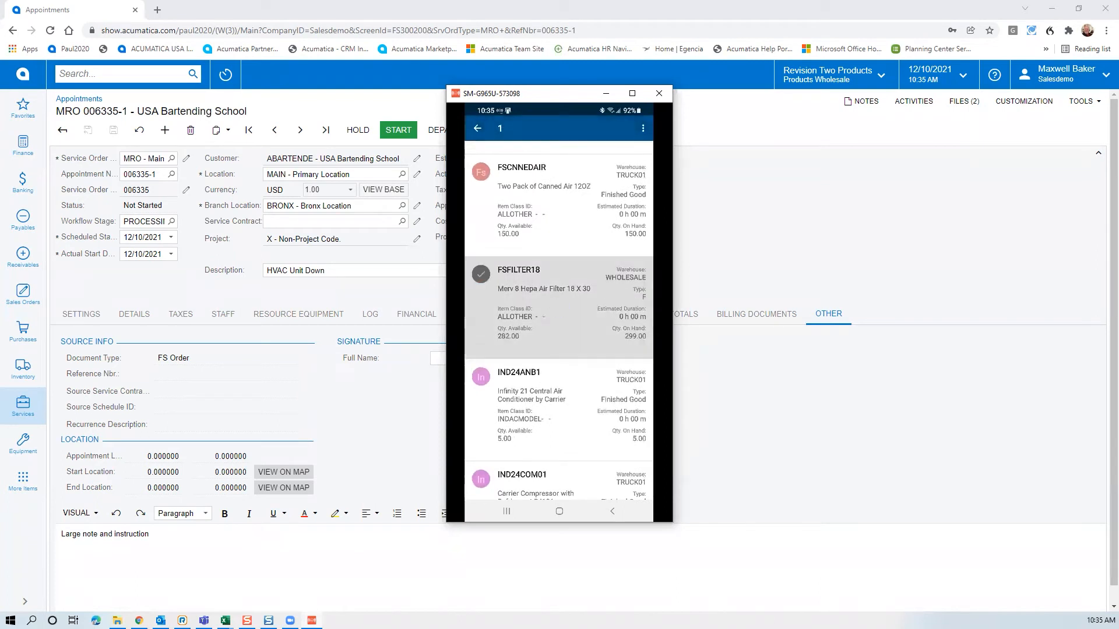
left_click(481, 274)
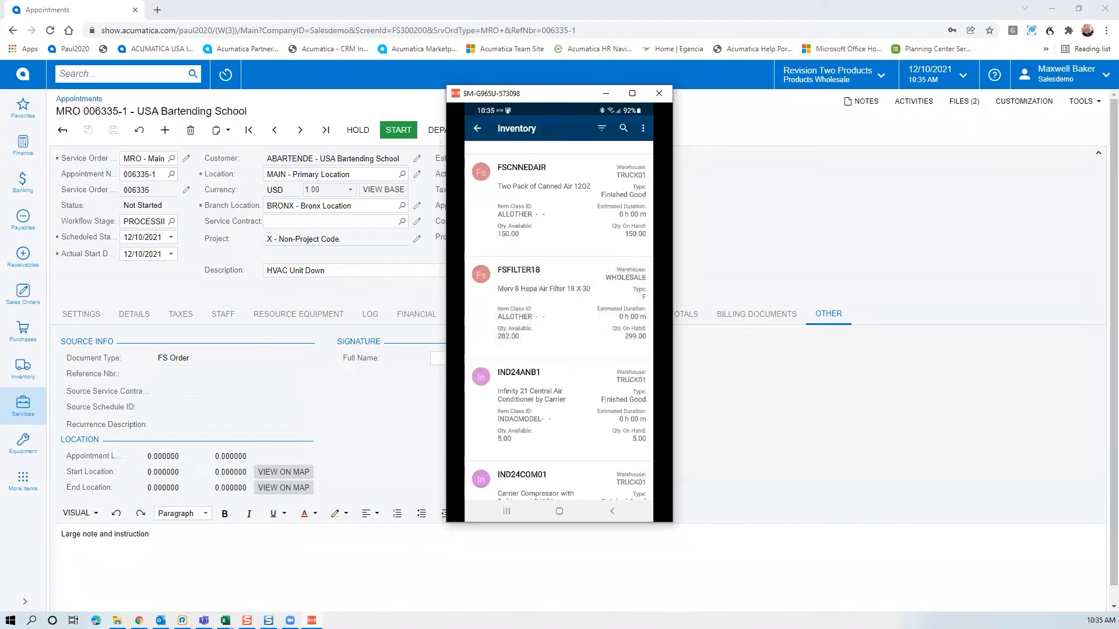
left_click(619, 129)
type("bresk")
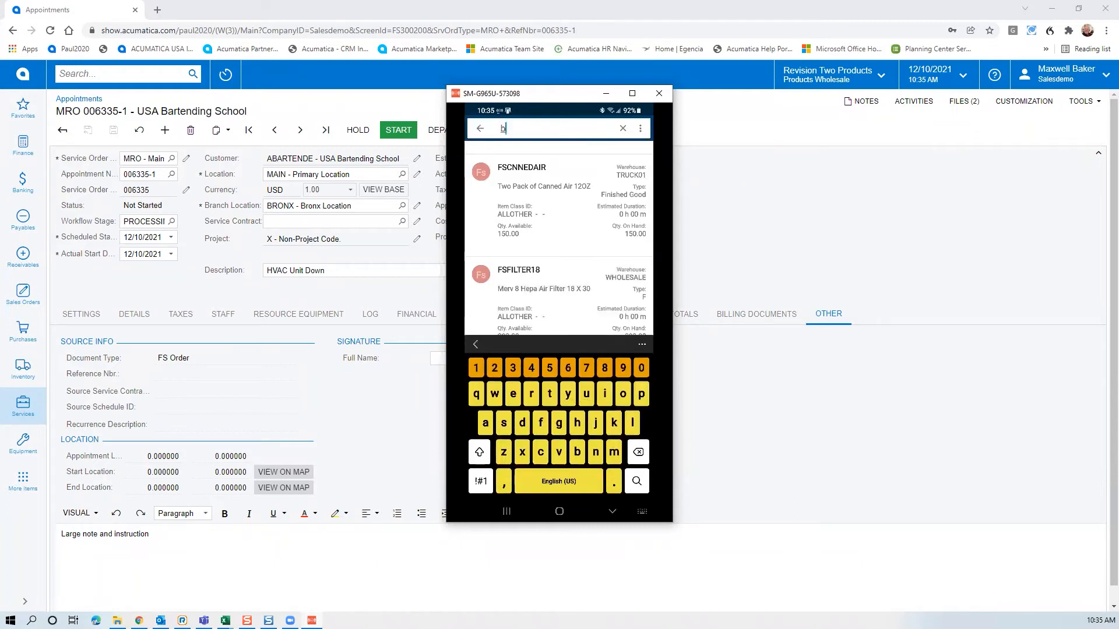
key("BackSpace")
key("BackSpace")
type("k")
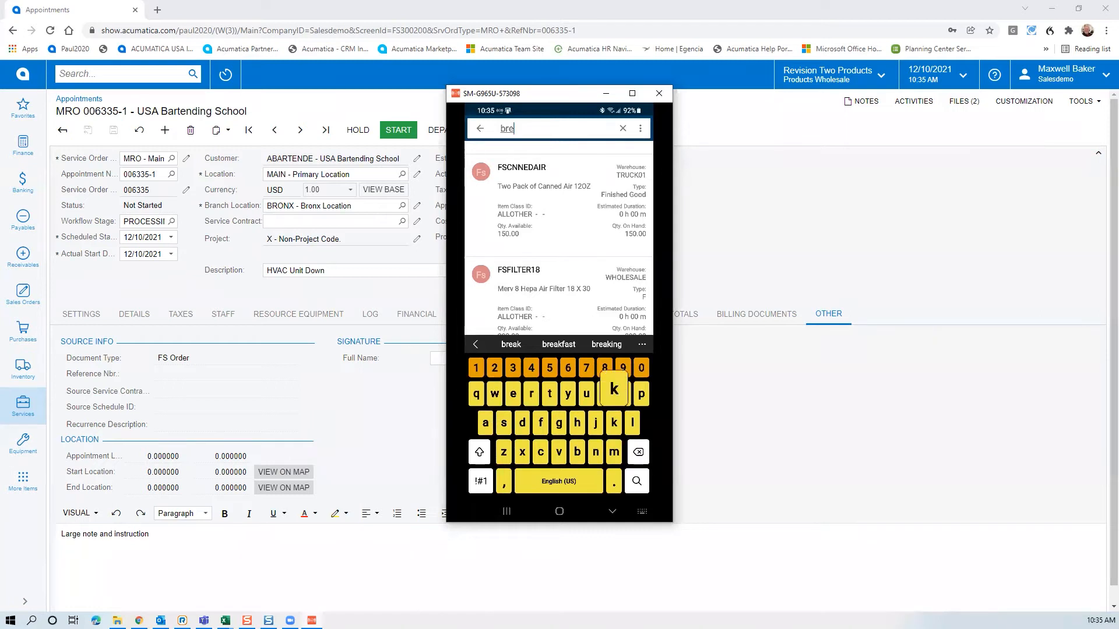
key("BackSpace")
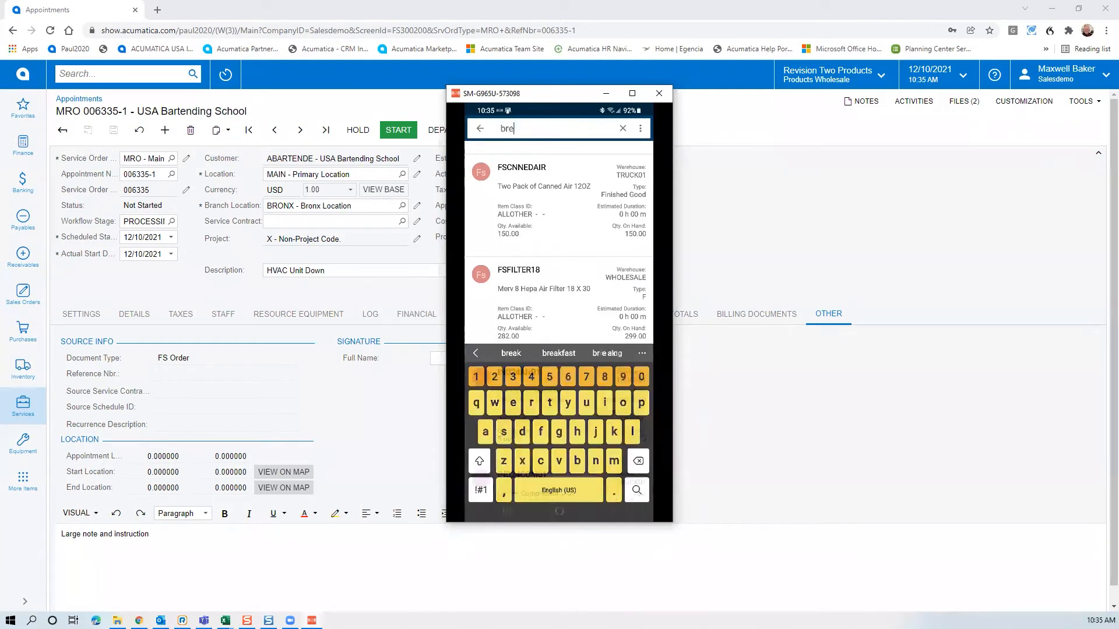
key("Return")
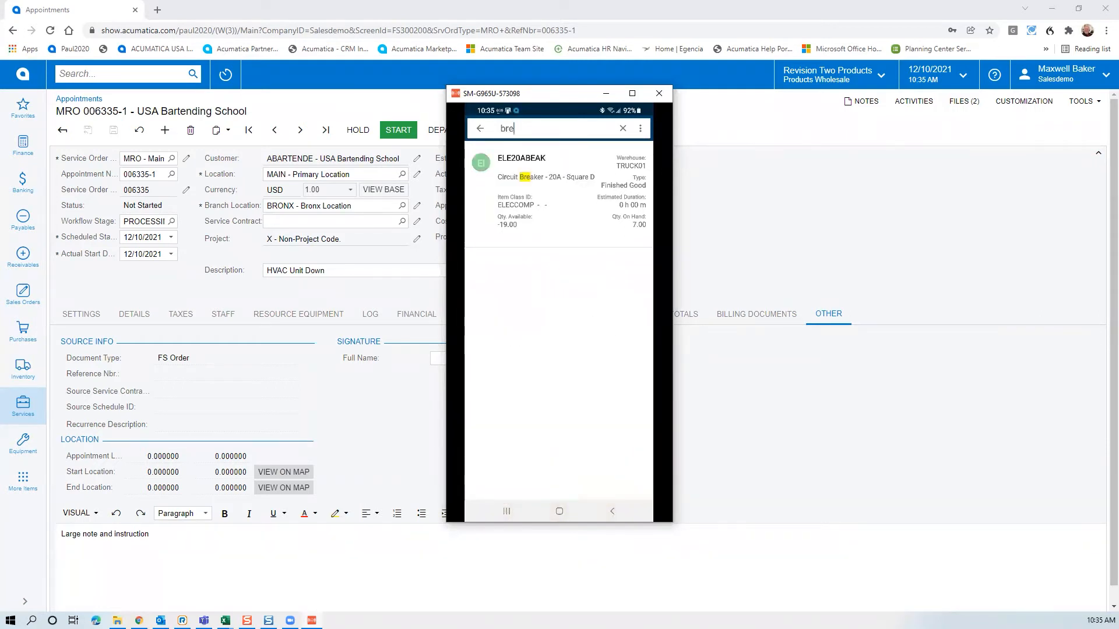
left_click(481, 162)
left_click(480, 162)
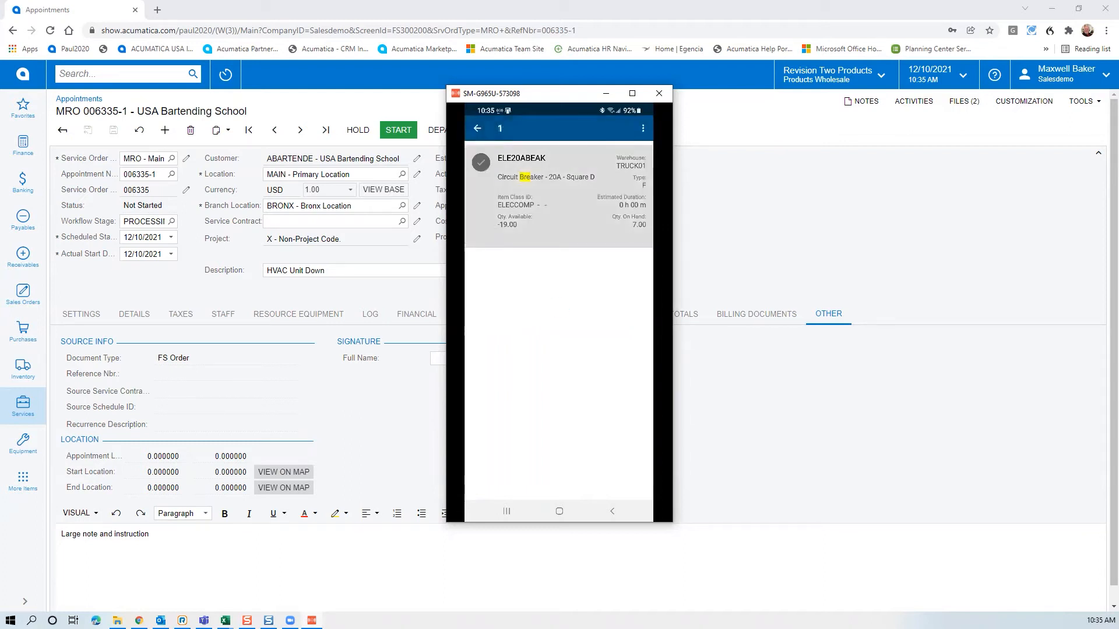
left_click(643, 129)
left_click(578, 173)
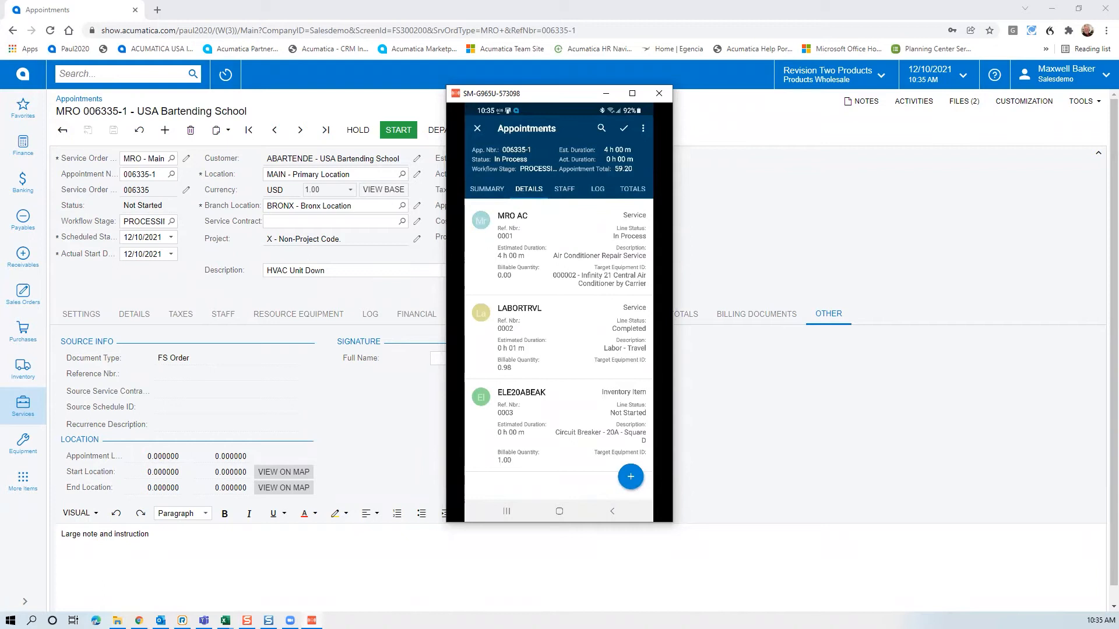
Add the FSFILTER18 Merv 8 filter and FSCNNEDAIR canned air from inventory with Add & Close
left_click(630, 476)
left_click(631, 448)
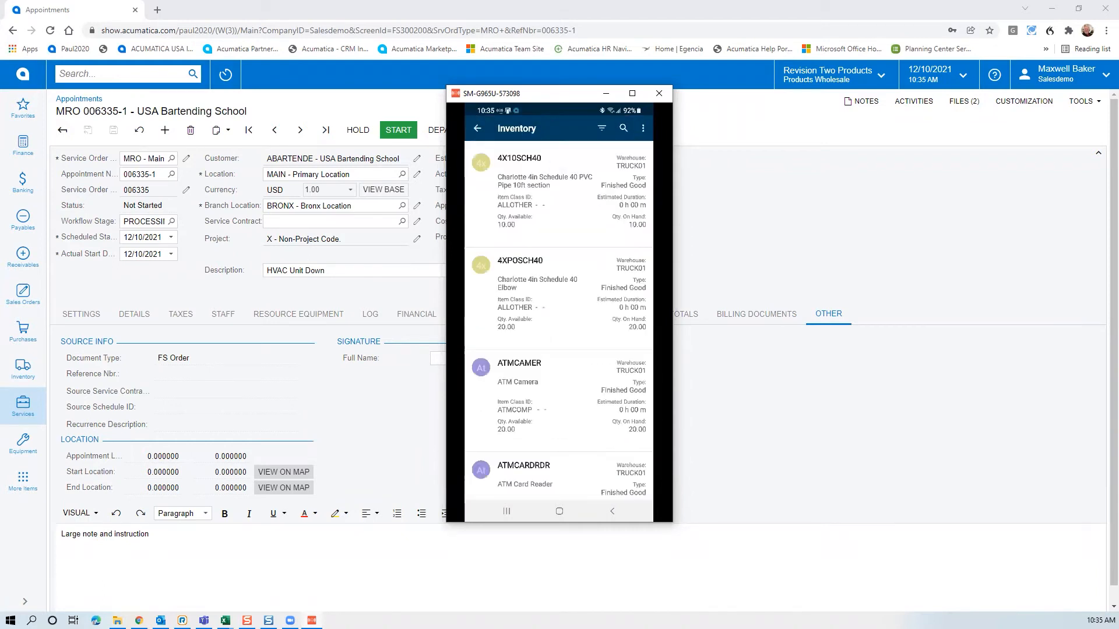
scroll(559, 320, "down", 5)
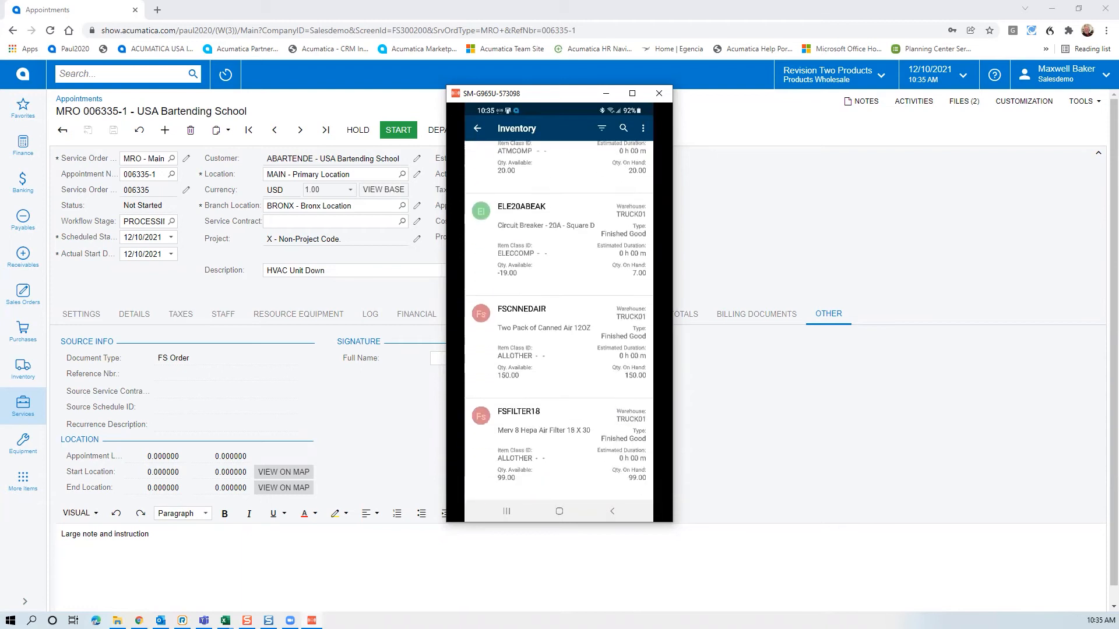
left_click(480, 419)
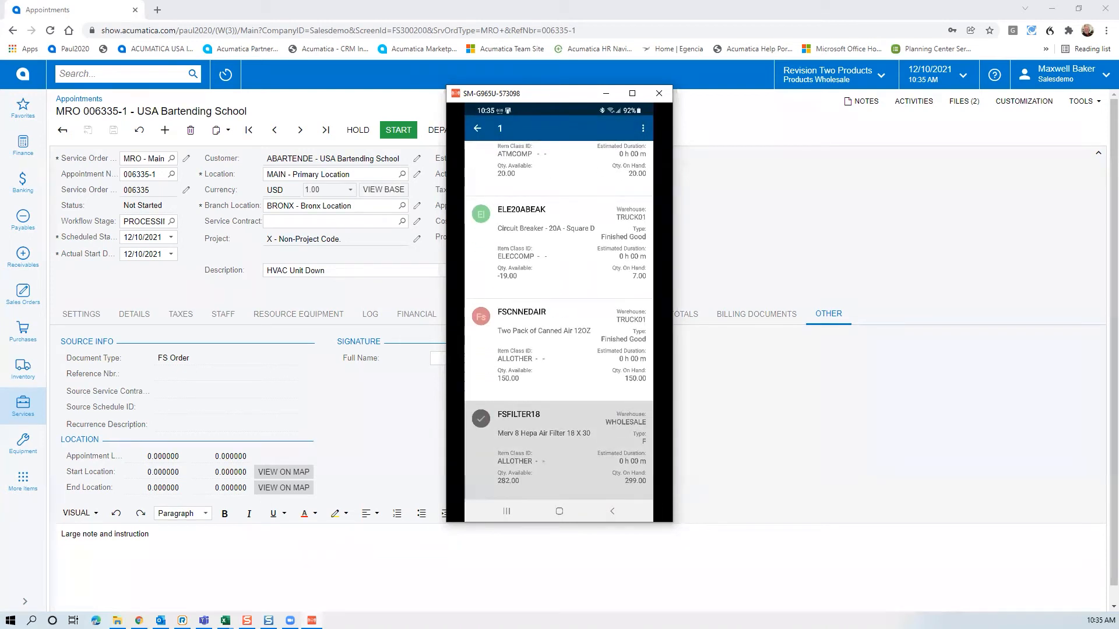
left_click(480, 317)
left_click(642, 128)
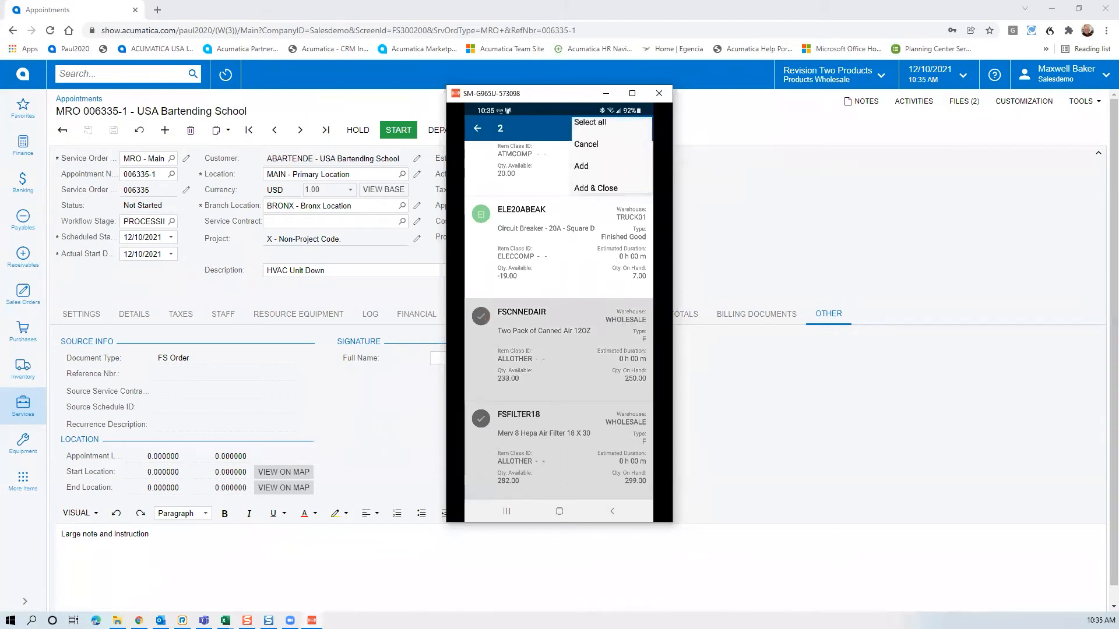
left_click(591, 195)
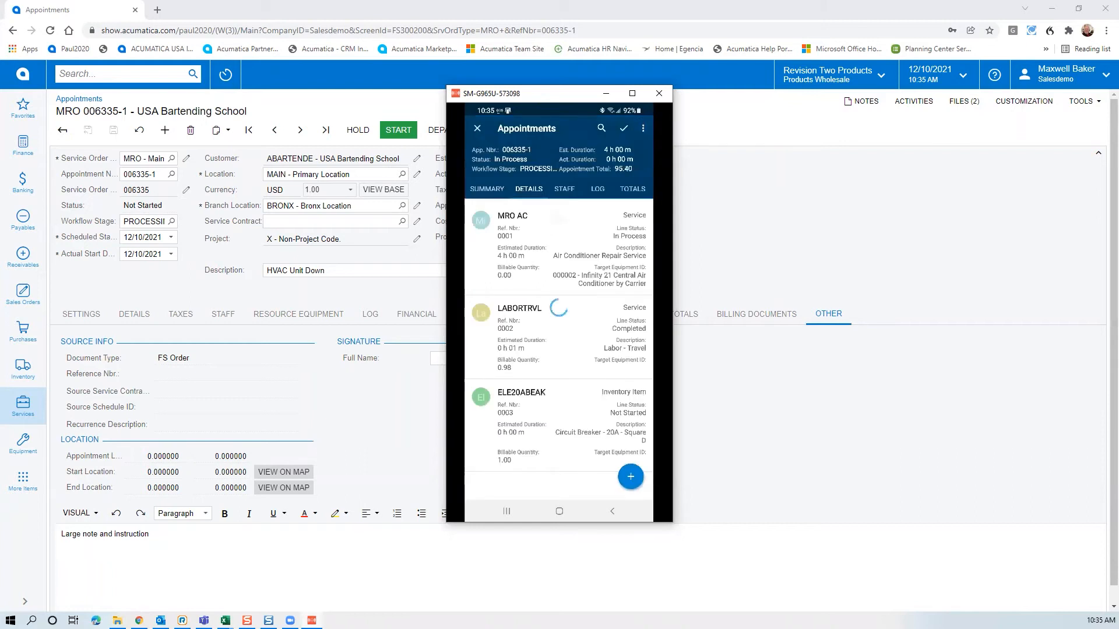
Enter 'big box' as the SUPPLIES non-stock line's description and review its remaining fields
scroll(559, 338, "down", 3)
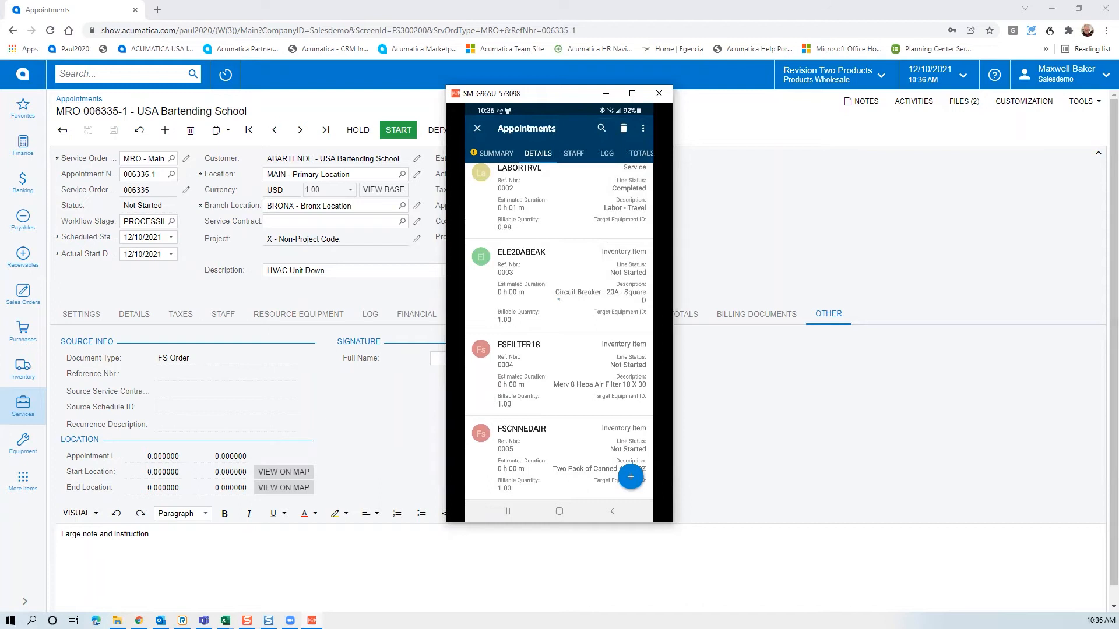
left_click(525, 195)
type("big box")
left_click(524, 257)
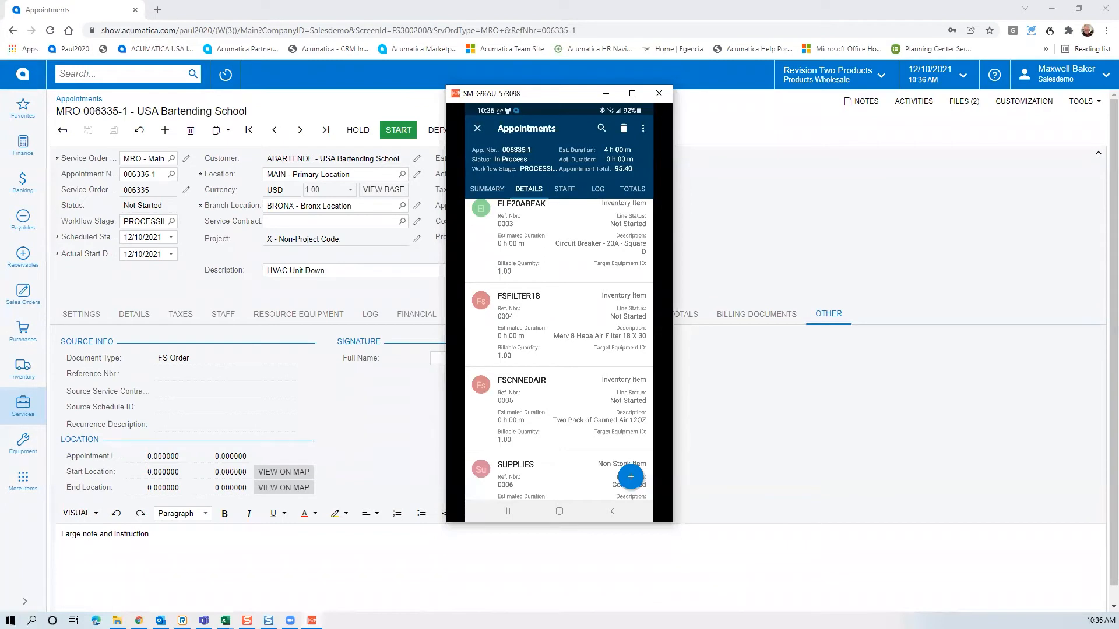
scroll(558, 350, "down", 2)
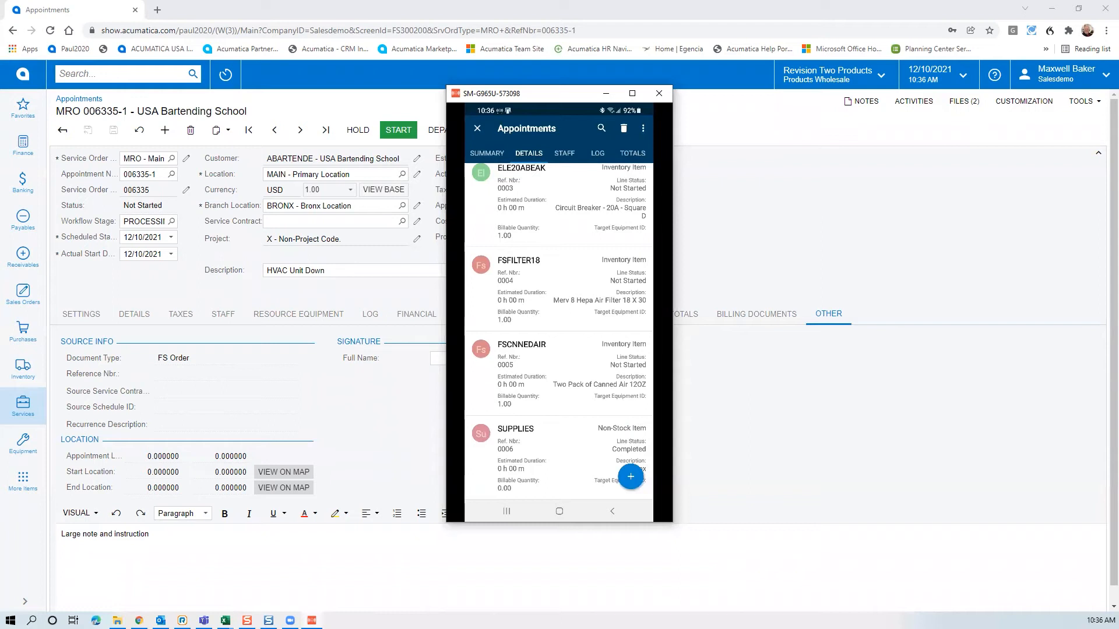
scroll(558, 349, "up", 5)
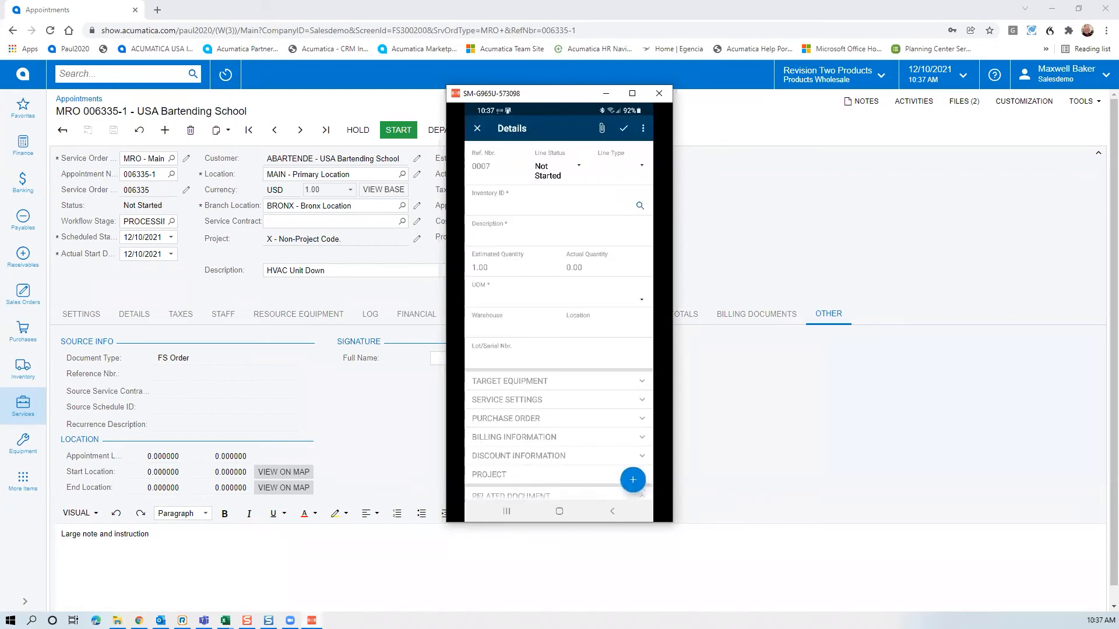
Set line 0007's item to 1CMON and mark it for PO with source Purchase to Appointment
left_click(473, 206)
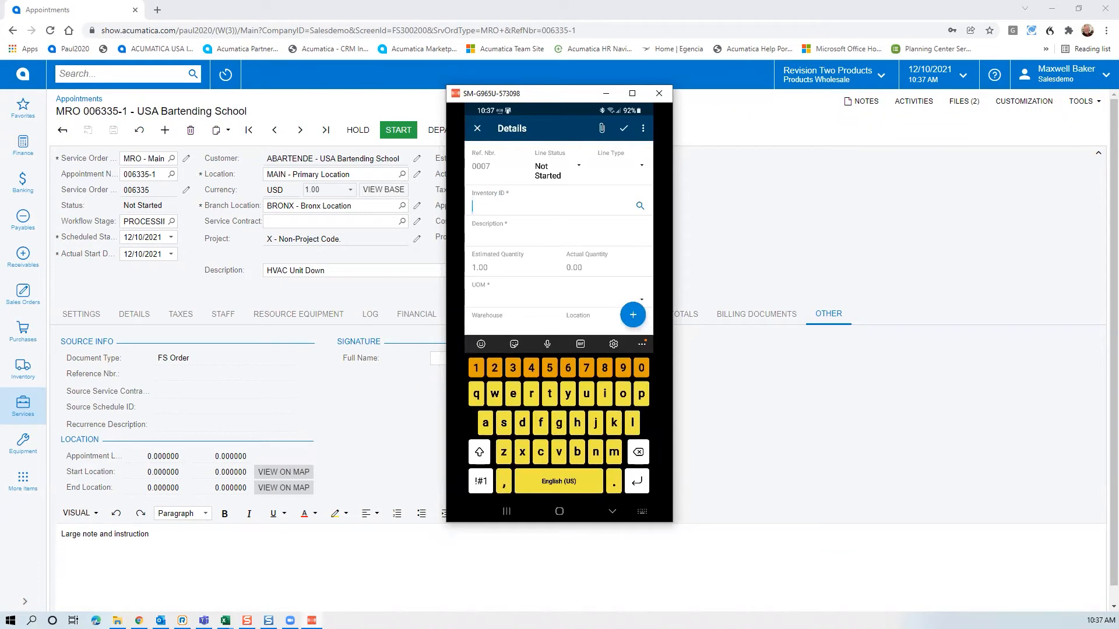
left_click(640, 206)
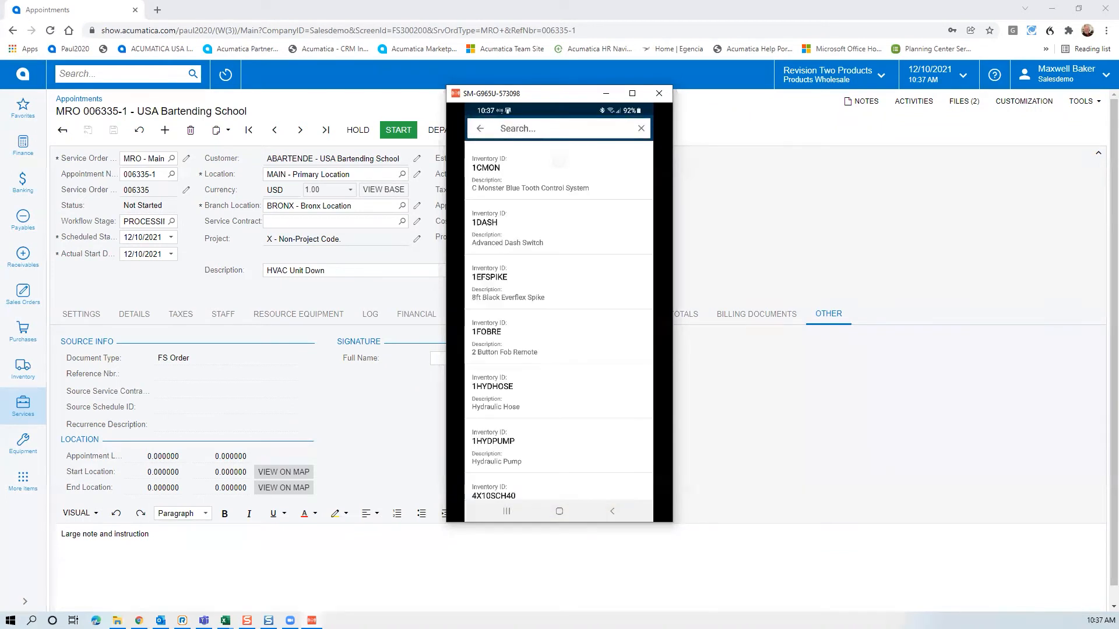
left_click(553, 173)
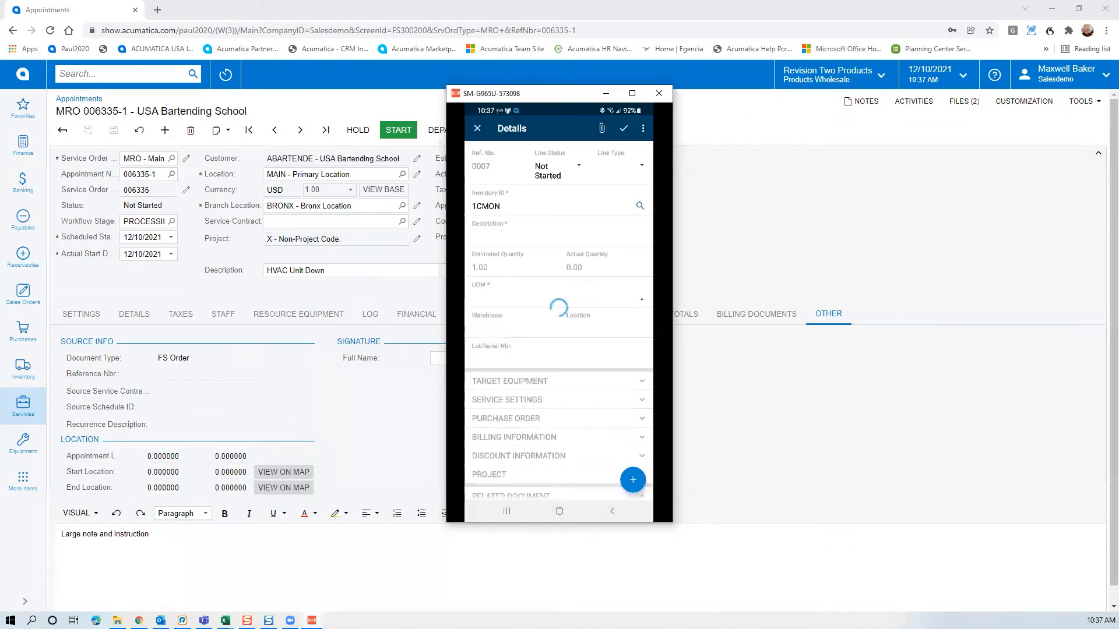
left_click(510, 437)
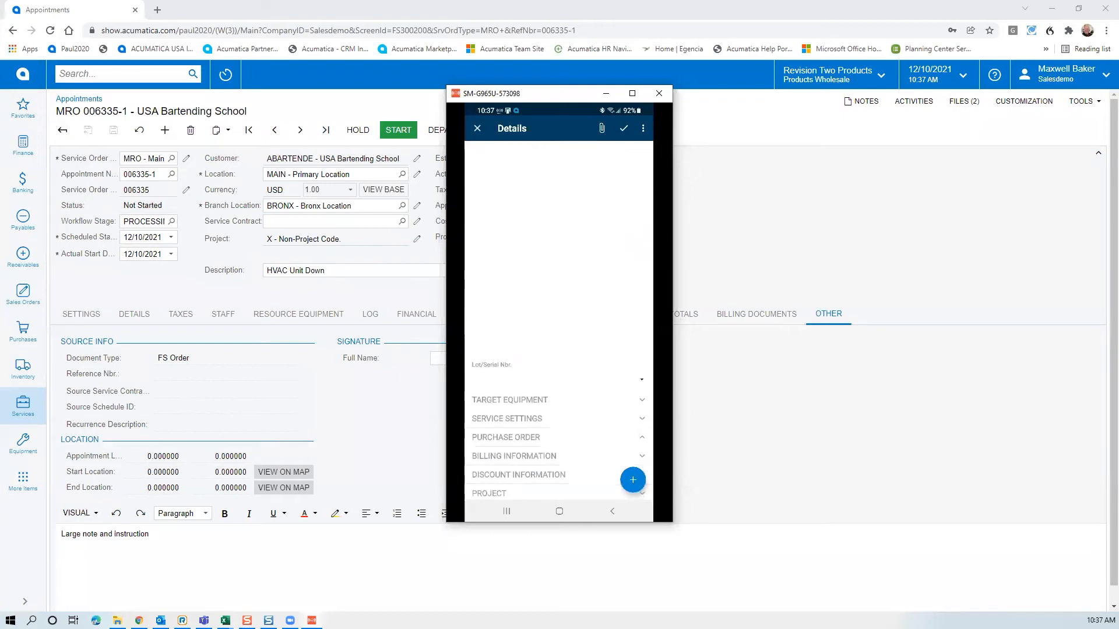
left_click(634, 214)
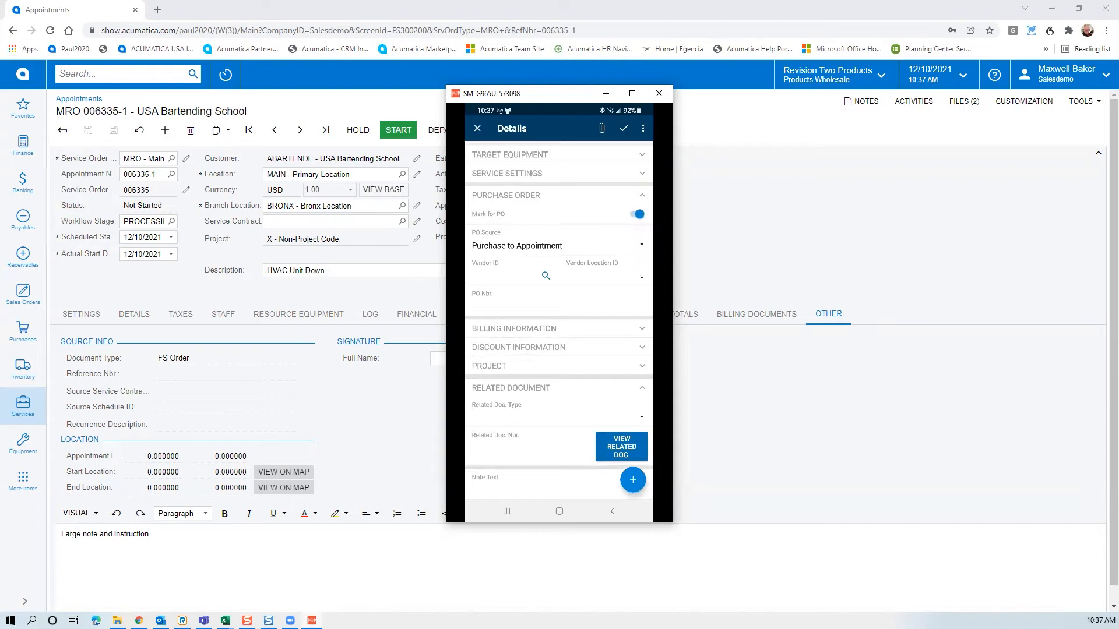
left_click(641, 245)
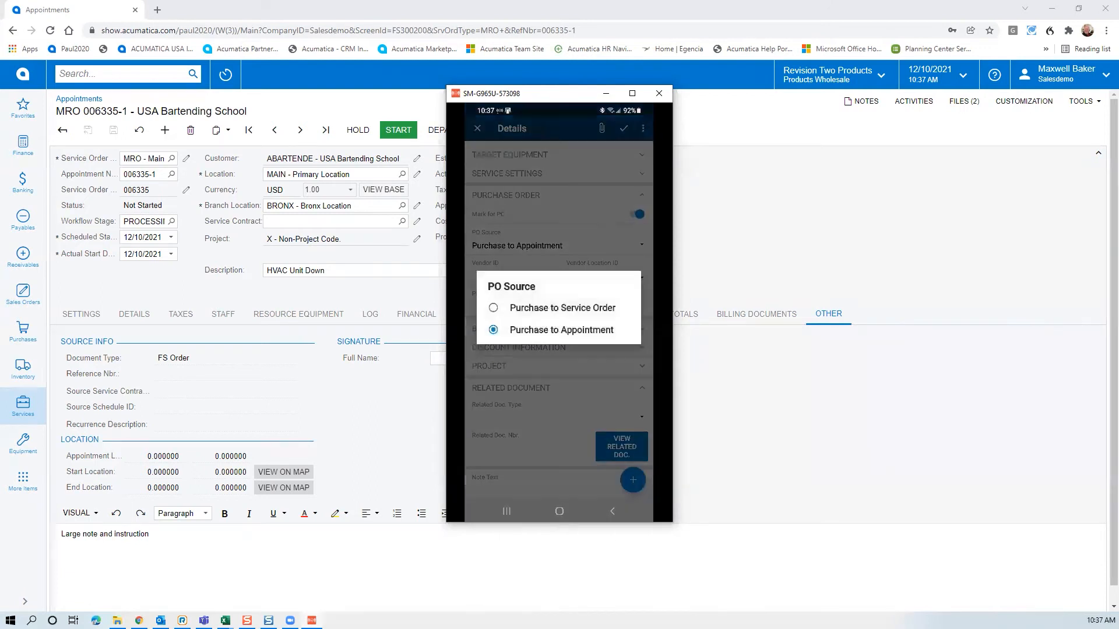
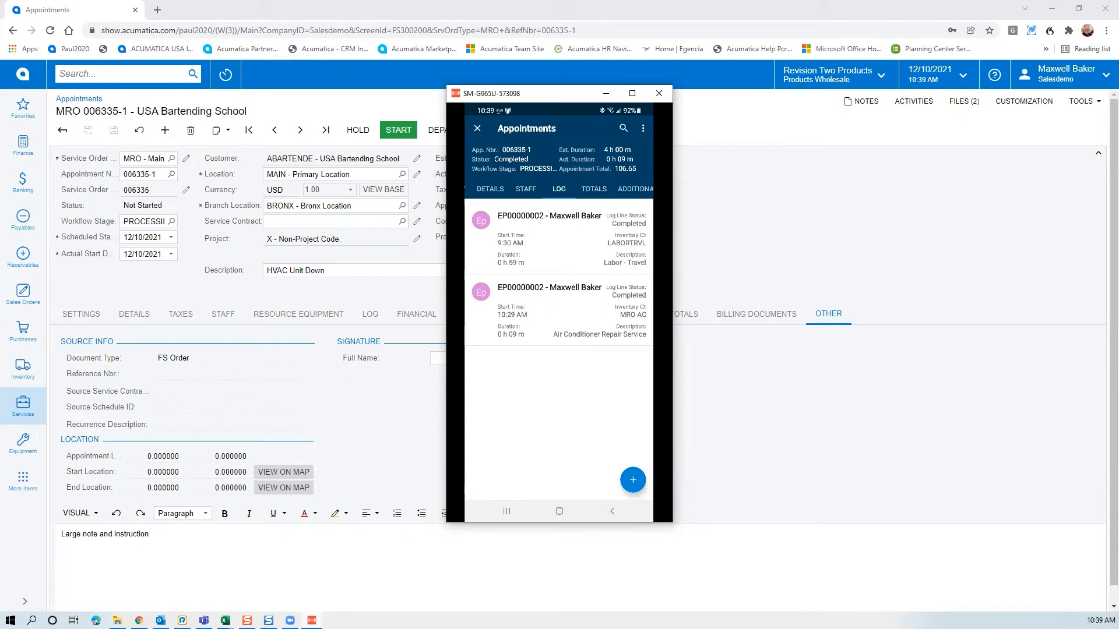
On the phone, scroll through 006335-1's completed service, labor and inventory lines, then show its actions menu
left_click(490, 188)
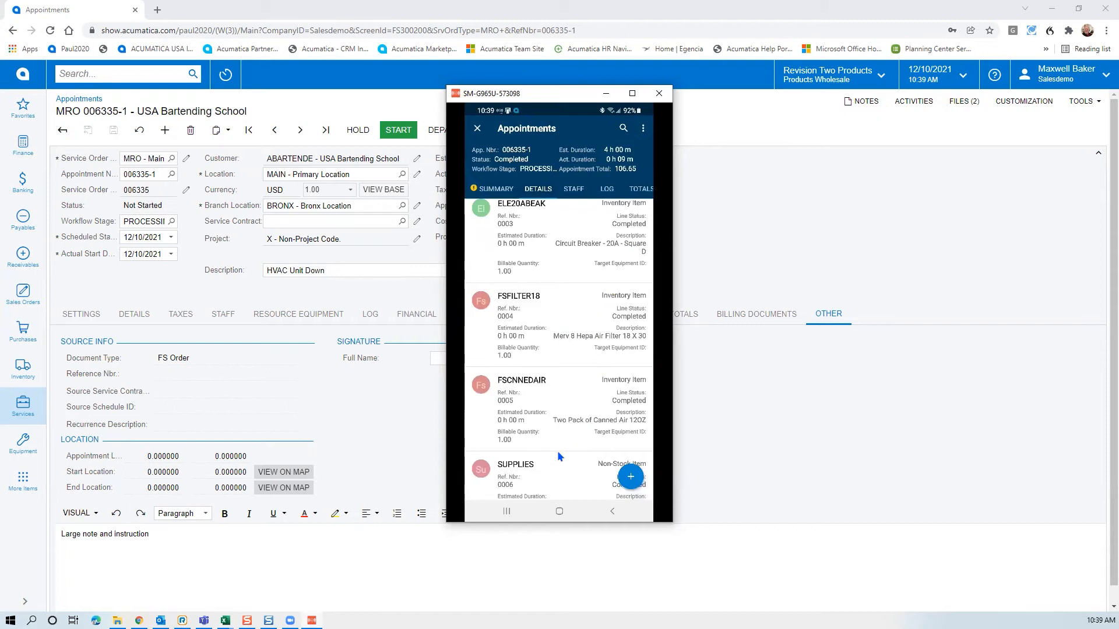
scroll(558, 455, "down", 1)
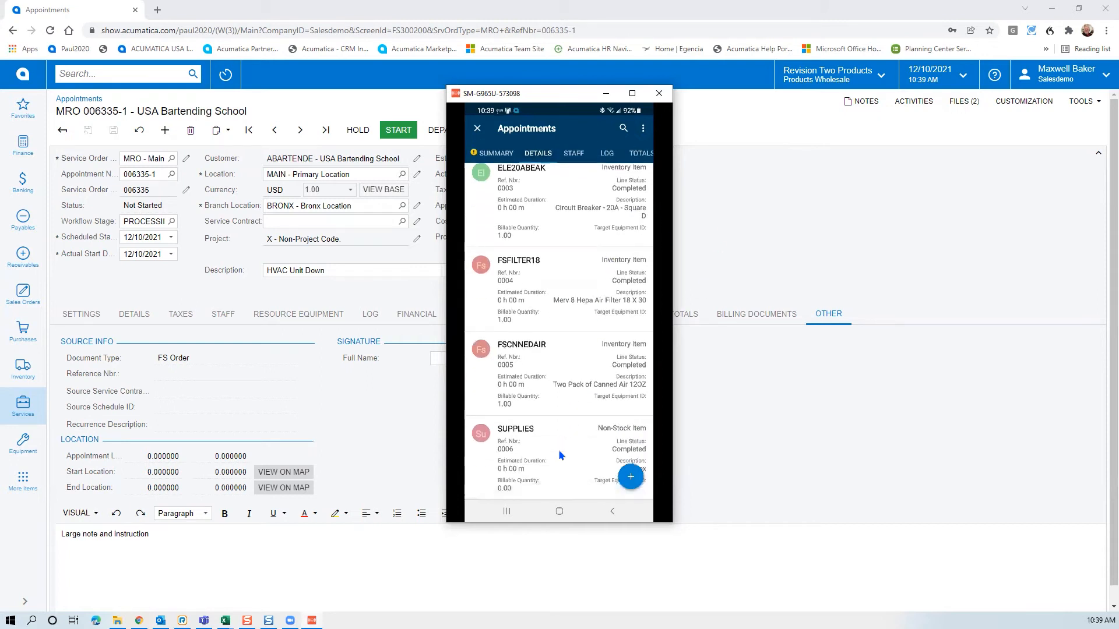
scroll(559, 452, "up", 5)
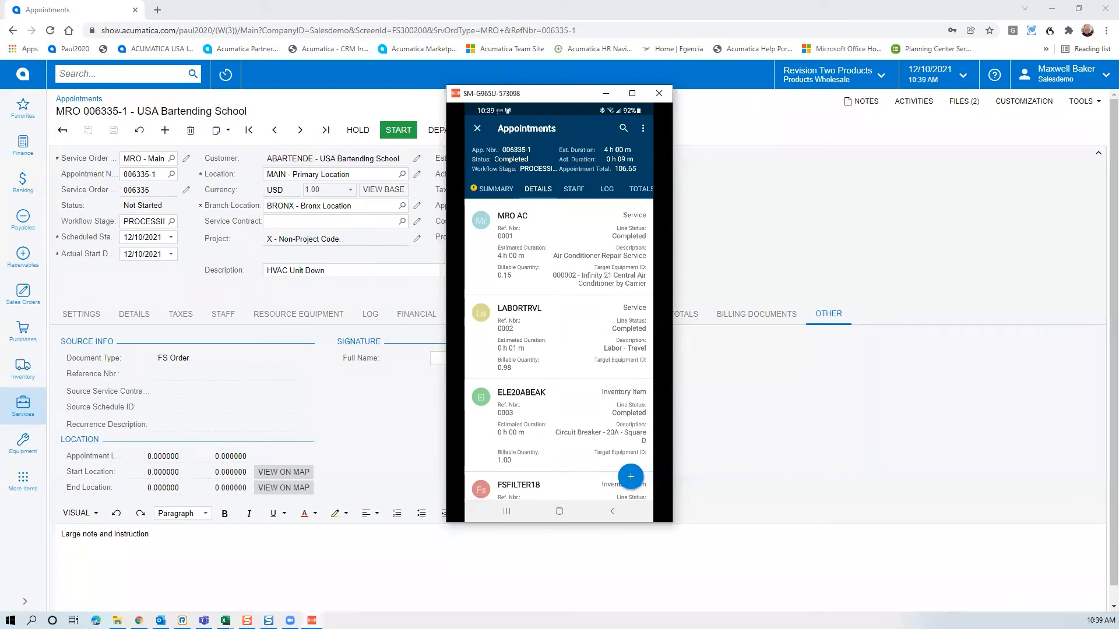
left_click(643, 129)
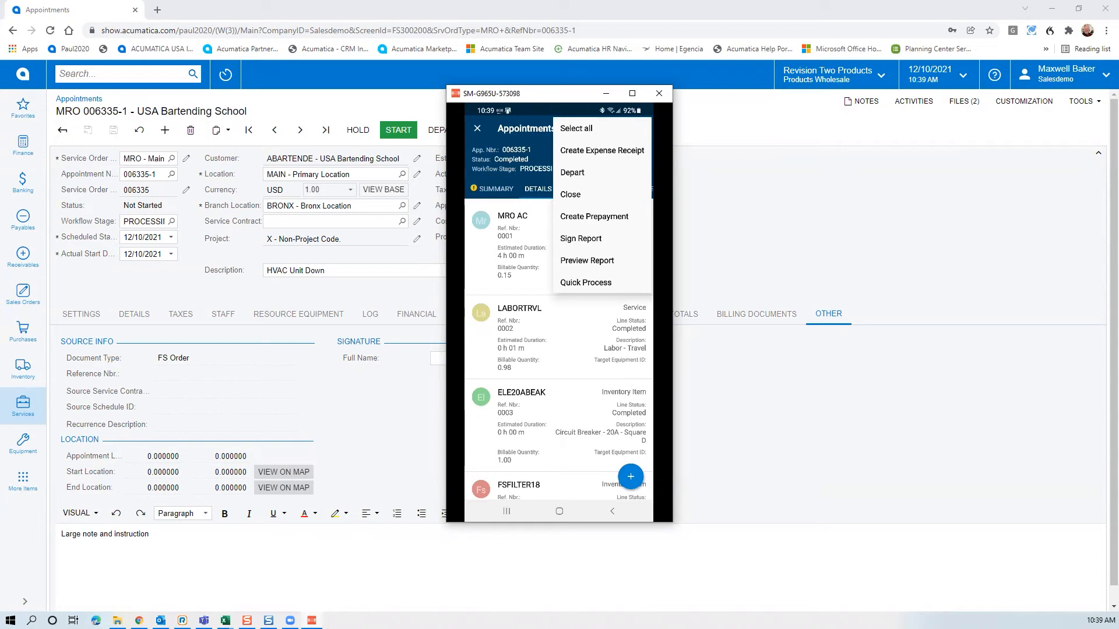
Preview the one-page 006335-1 PDF report and scroll through its services, inventory items and assigned staff
left_click(586, 260)
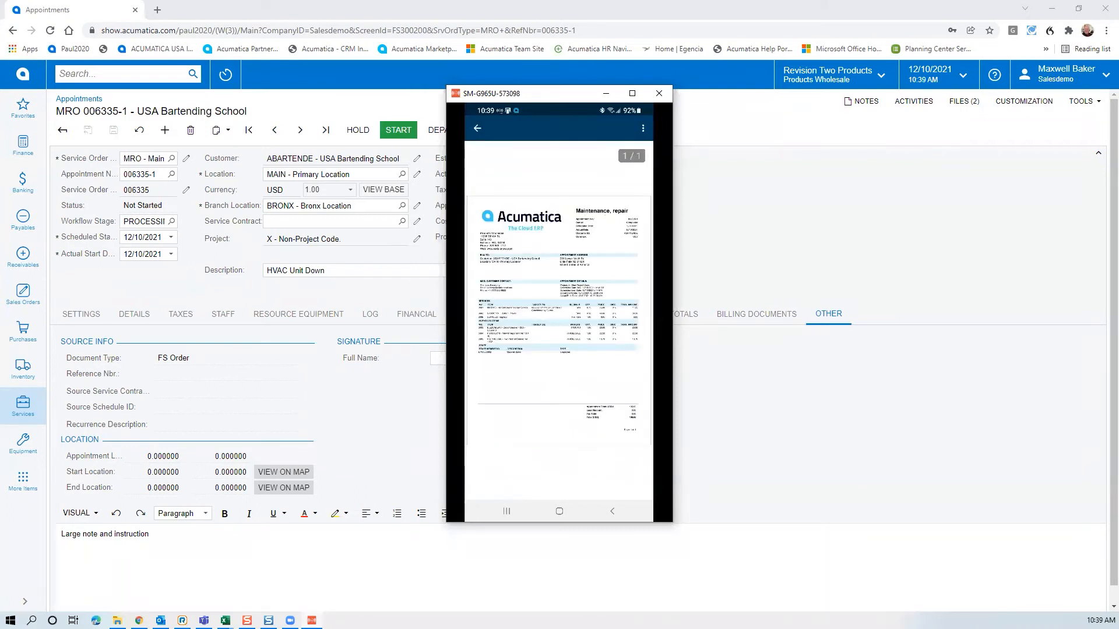
scroll(558, 449, "down", 2)
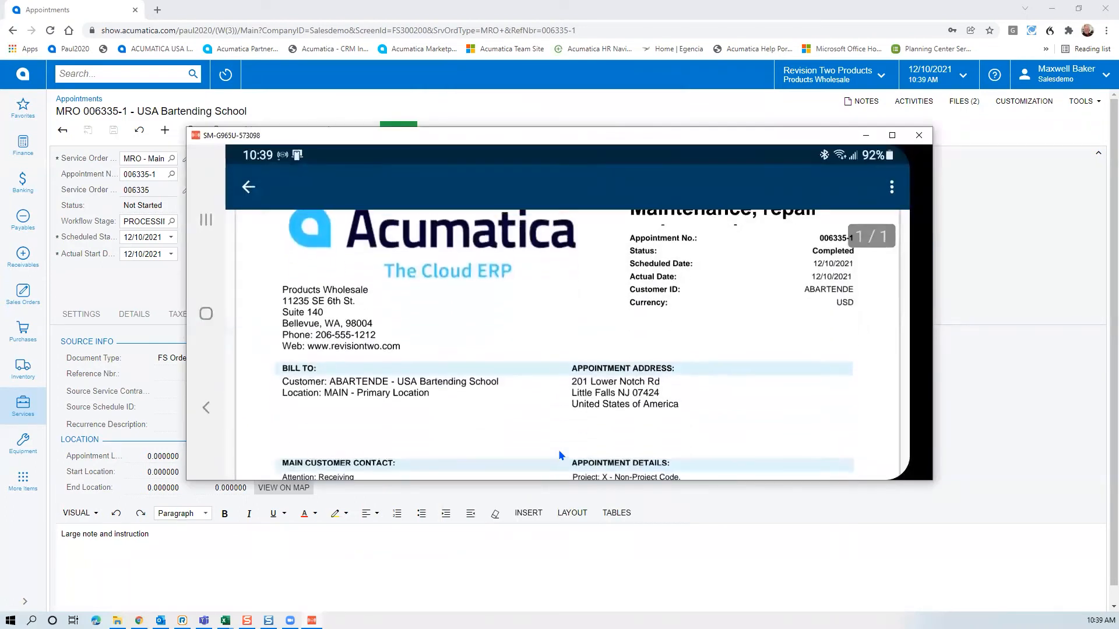
scroll(560, 455, "down", 3)
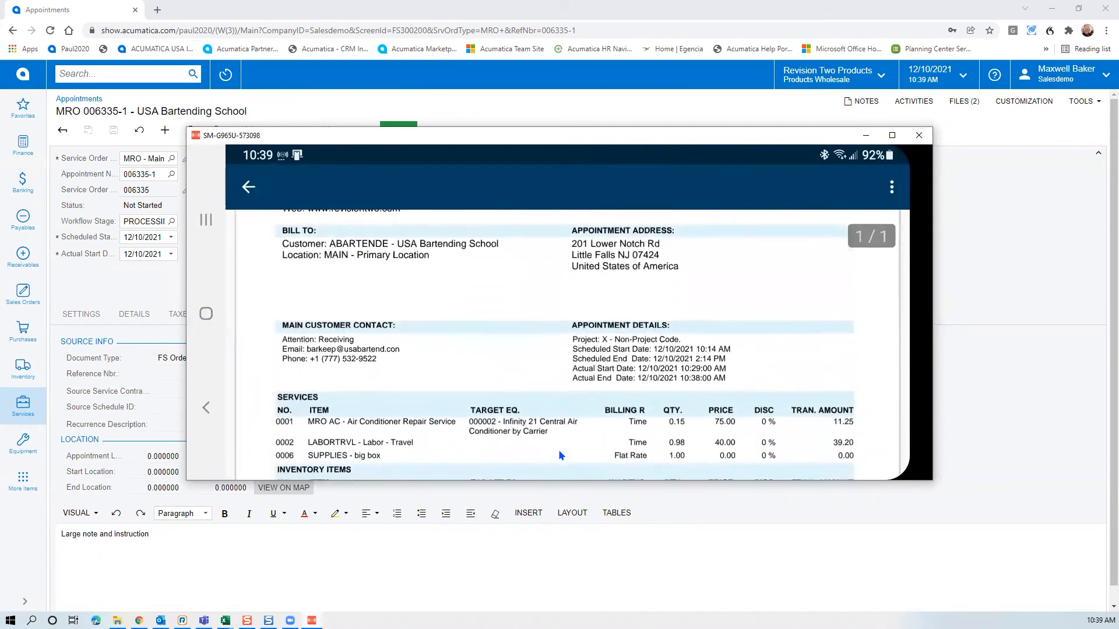
scroll(558, 456, "down", 1)
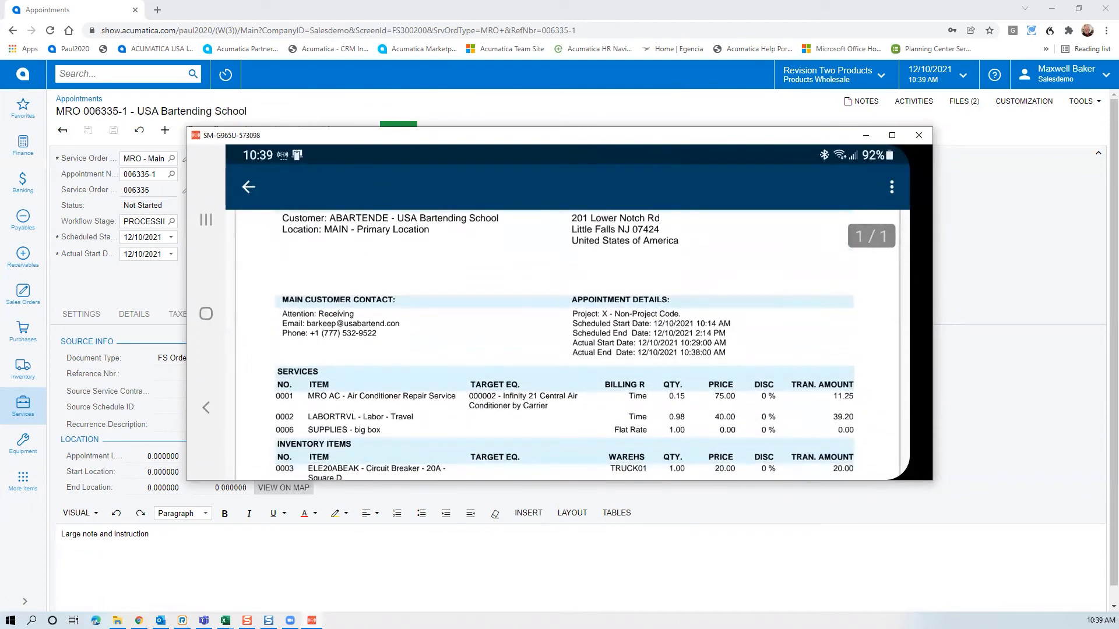
scroll(568, 345, "down", 3)
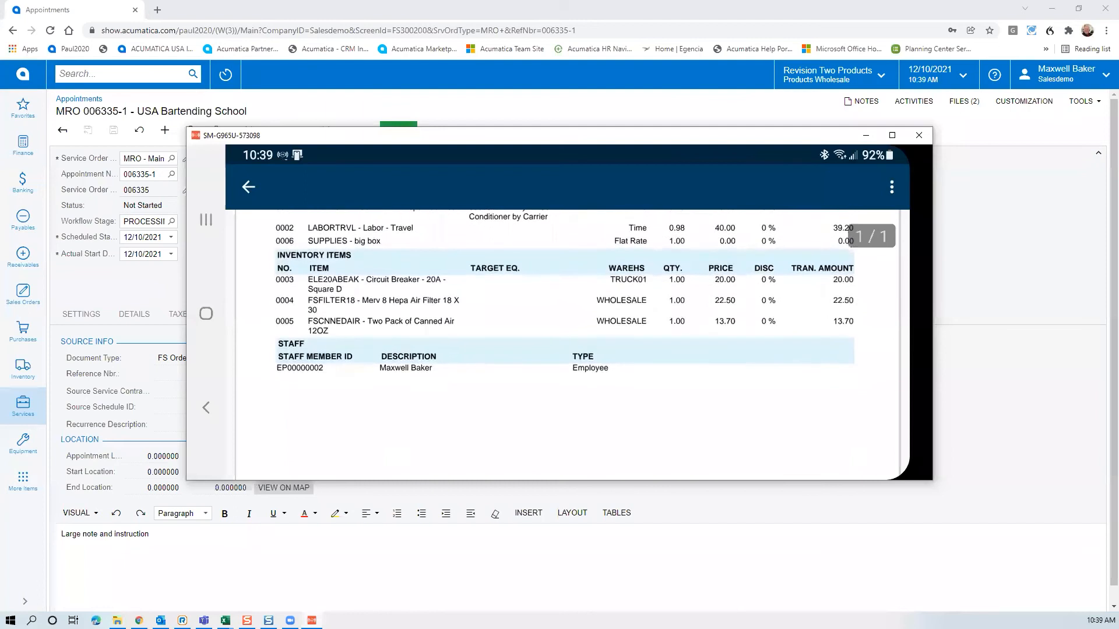
scroll(565, 344, "up", 1)
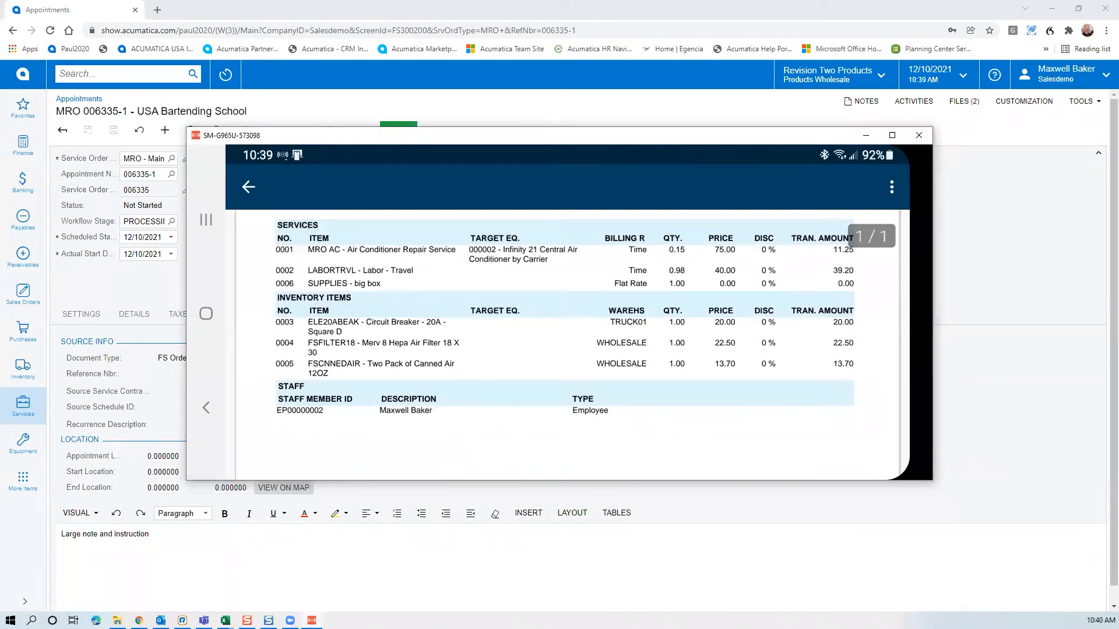
scroll(565, 344, "down", 1)
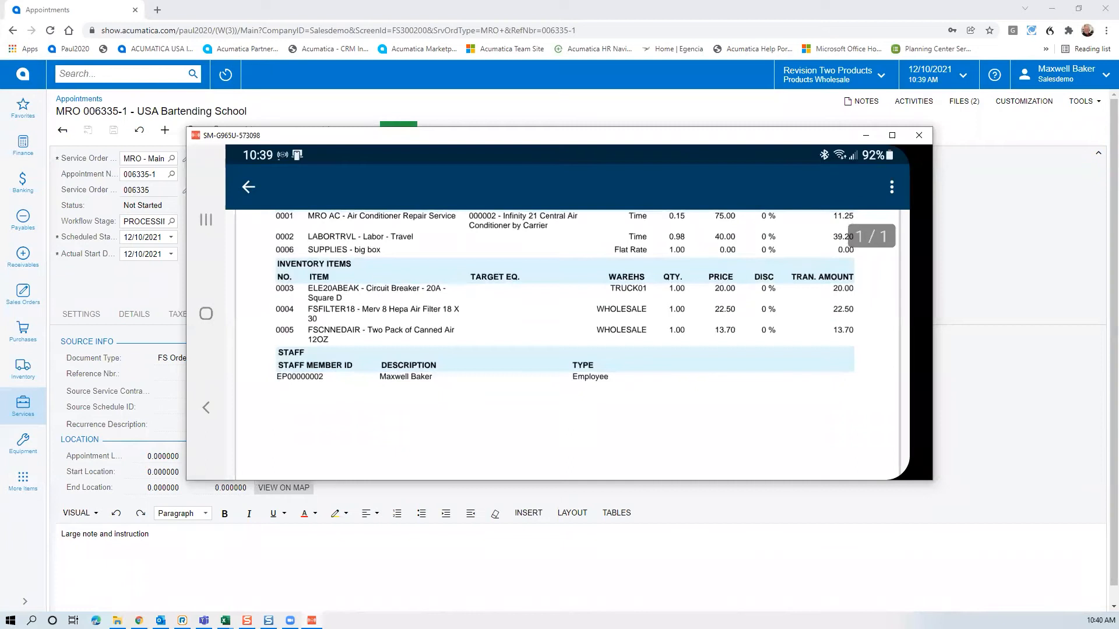
scroll(565, 294, "down", 1)
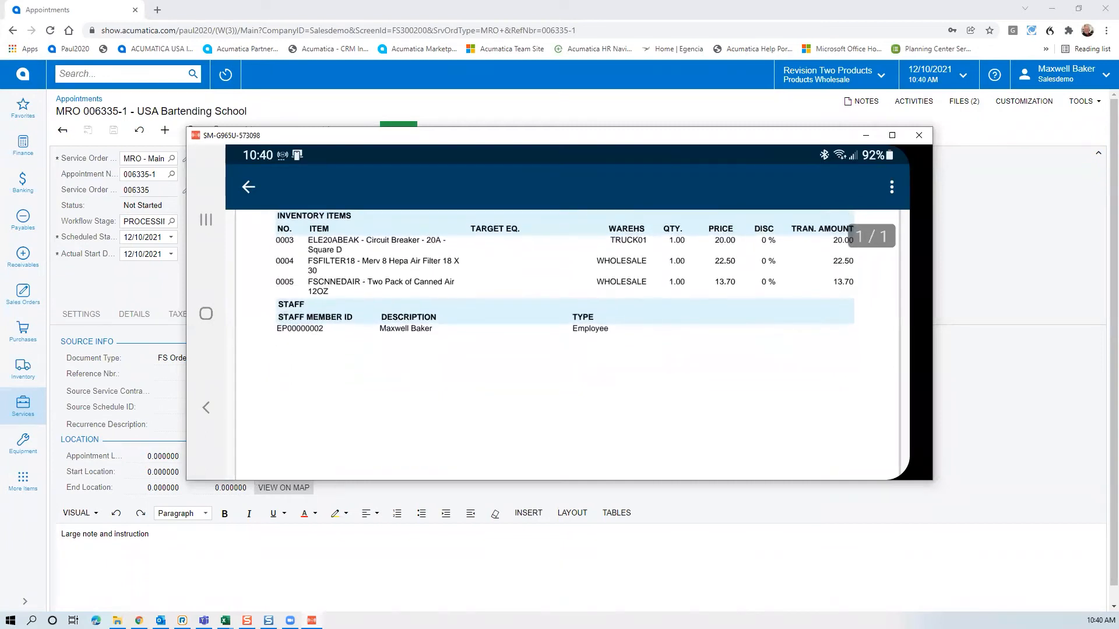
scroll(564, 344, "down", 4)
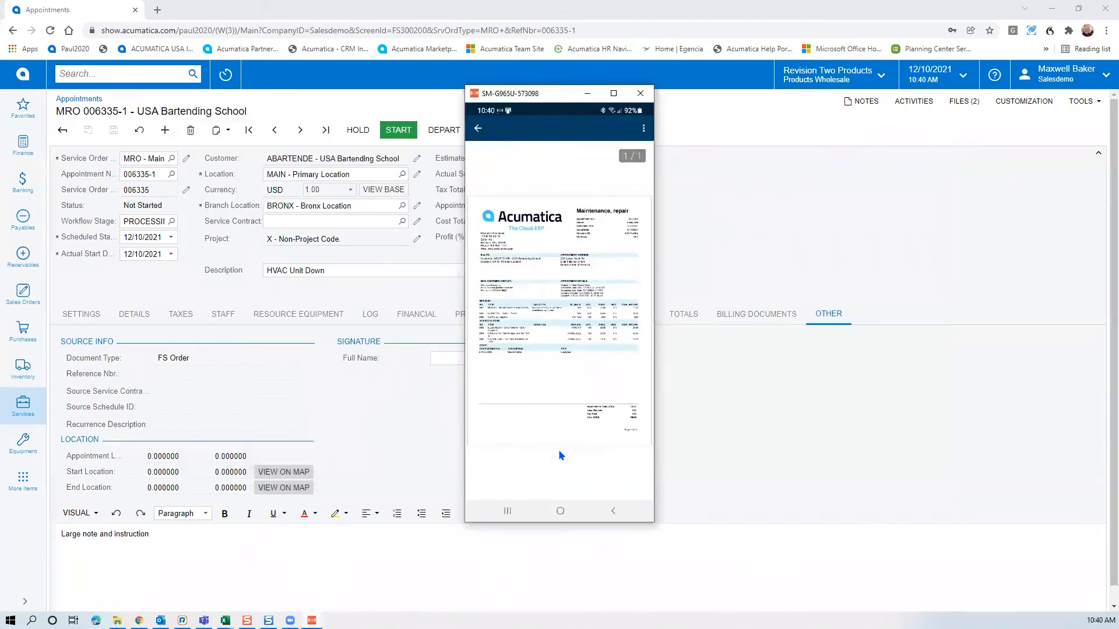
Sign the appointment report on the phone with the customer's drawn signature and accept it
key("Escape")
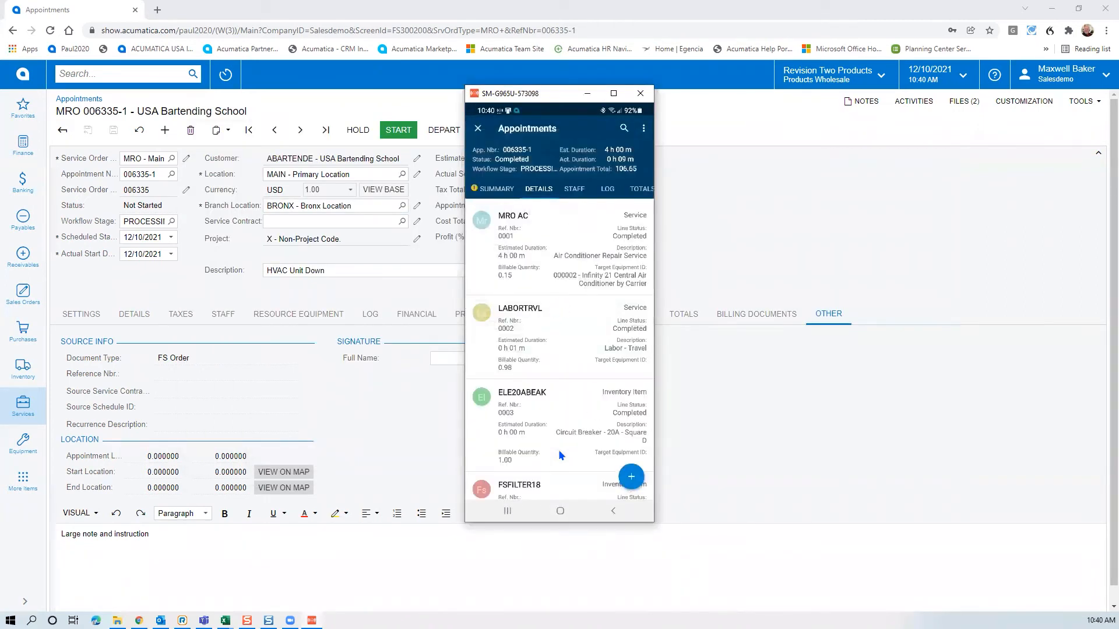
left_click(643, 128)
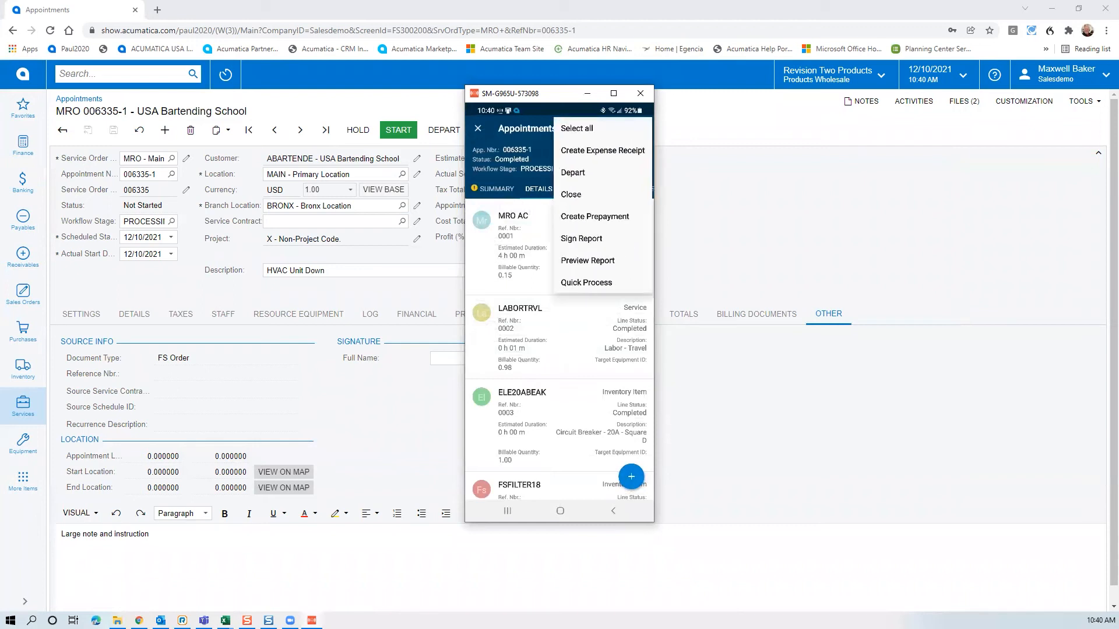
left_click(581, 239)
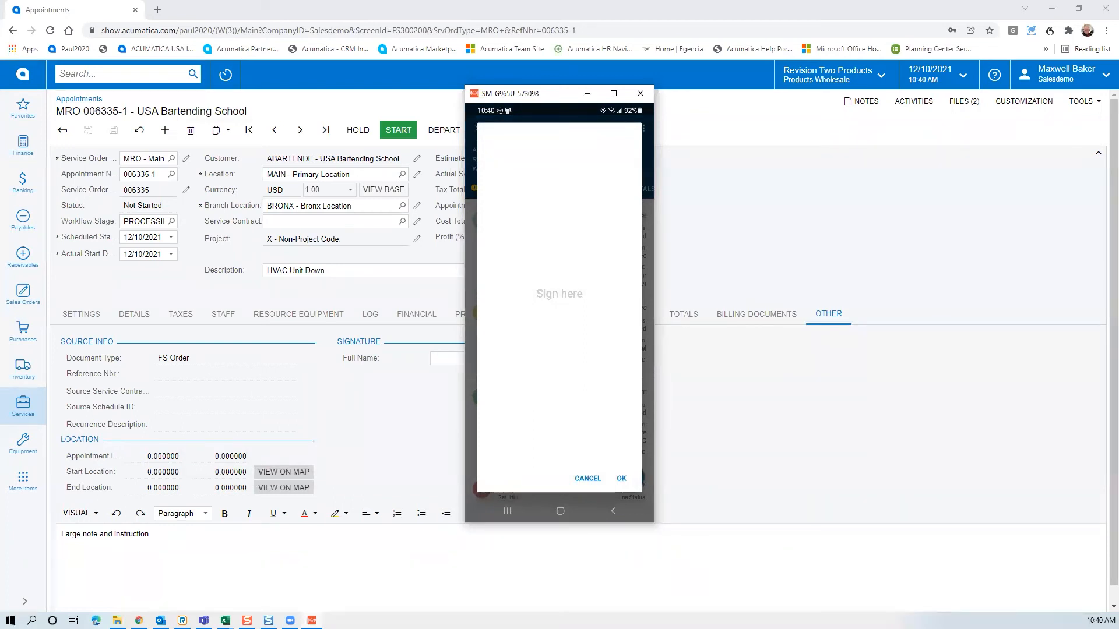
mouse_move(508, 325)
left_mouse_down()
mouse_move(503, 356)
mouse_move(477, 335)
mouse_move(534, 345)
mouse_move(550, 368)
left_mouse_up()
mouse_move(563, 298)
left_mouse_down()
mouse_move(584, 349)
mouse_move(642, 259)
left_mouse_up()
left_click(622, 478)
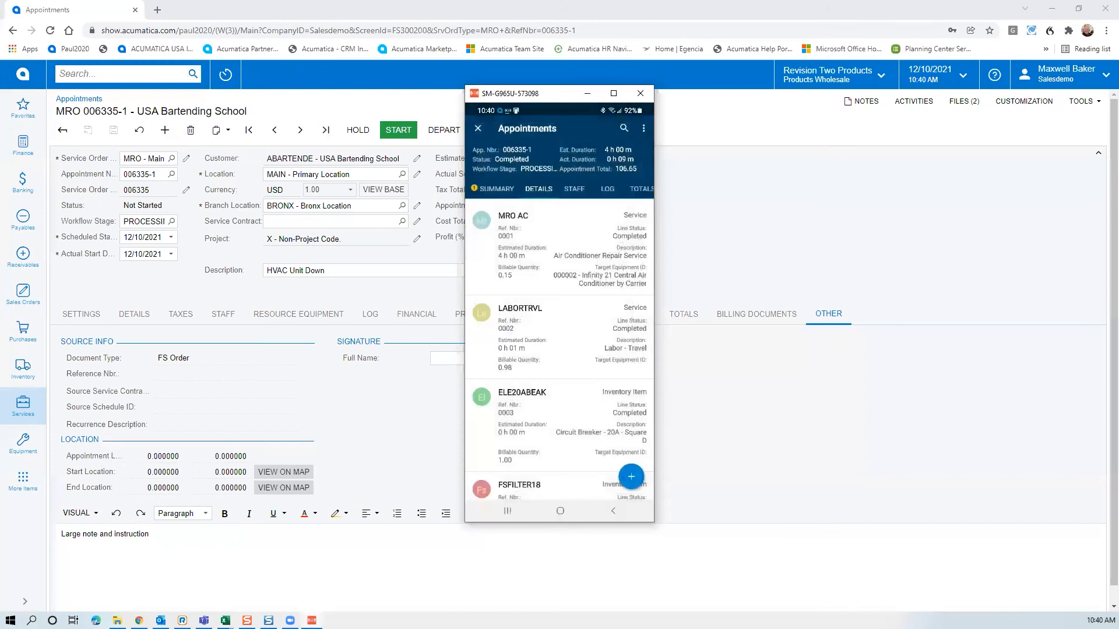
Enter the signer's full name in the ADDITIONAL tab's Signature section
left_click_drag(607, 189, 542, 188)
left_click(628, 188)
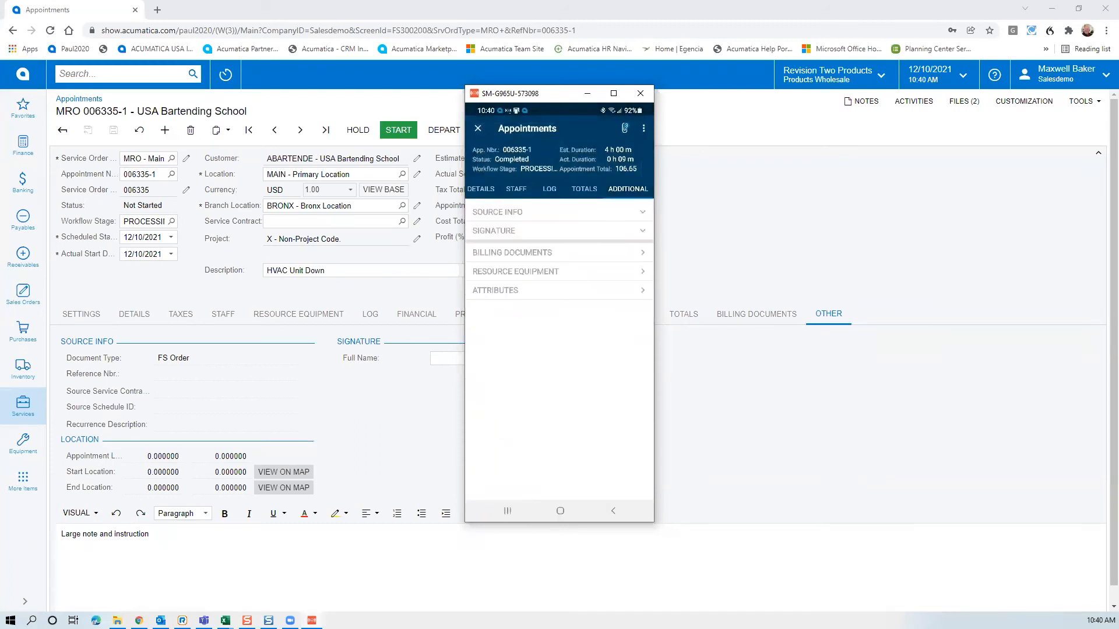
left_click(559, 231)
left_click(524, 261)
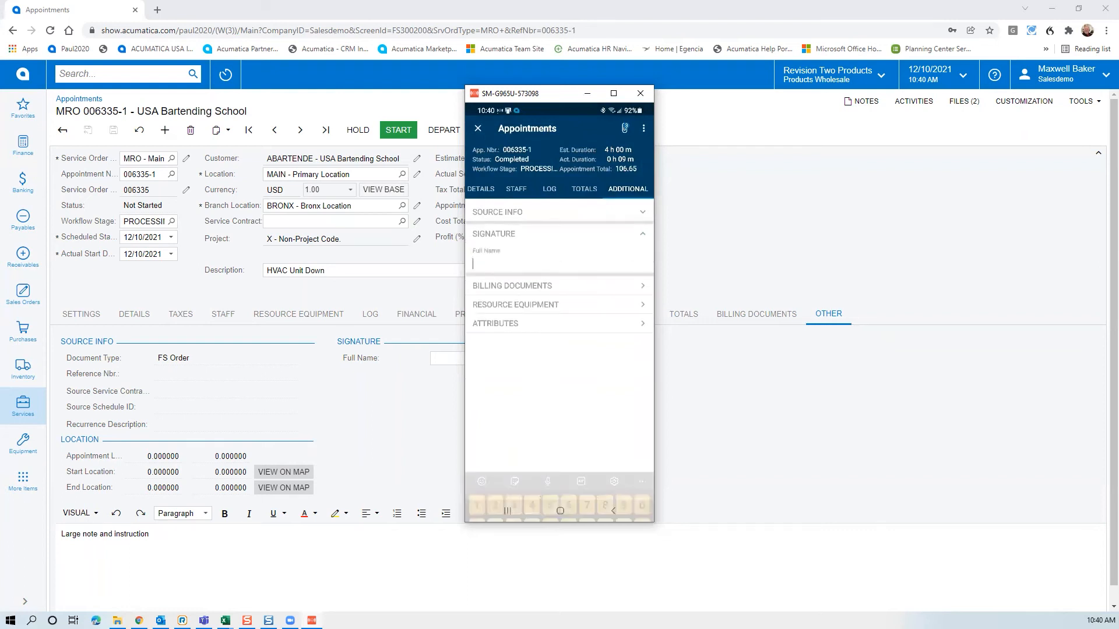
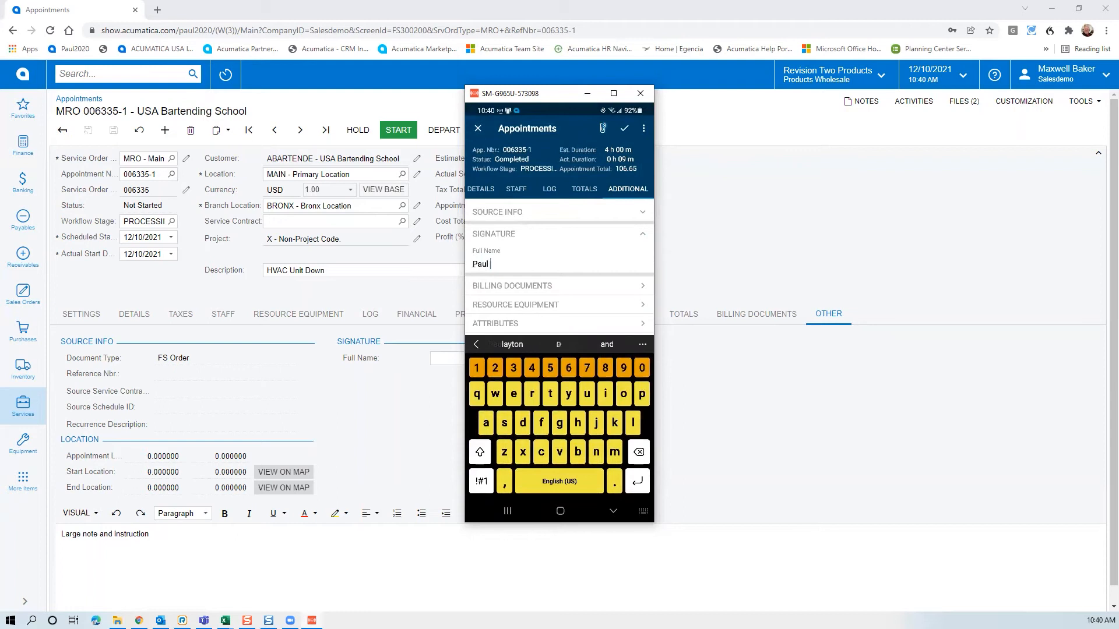
key("Return")
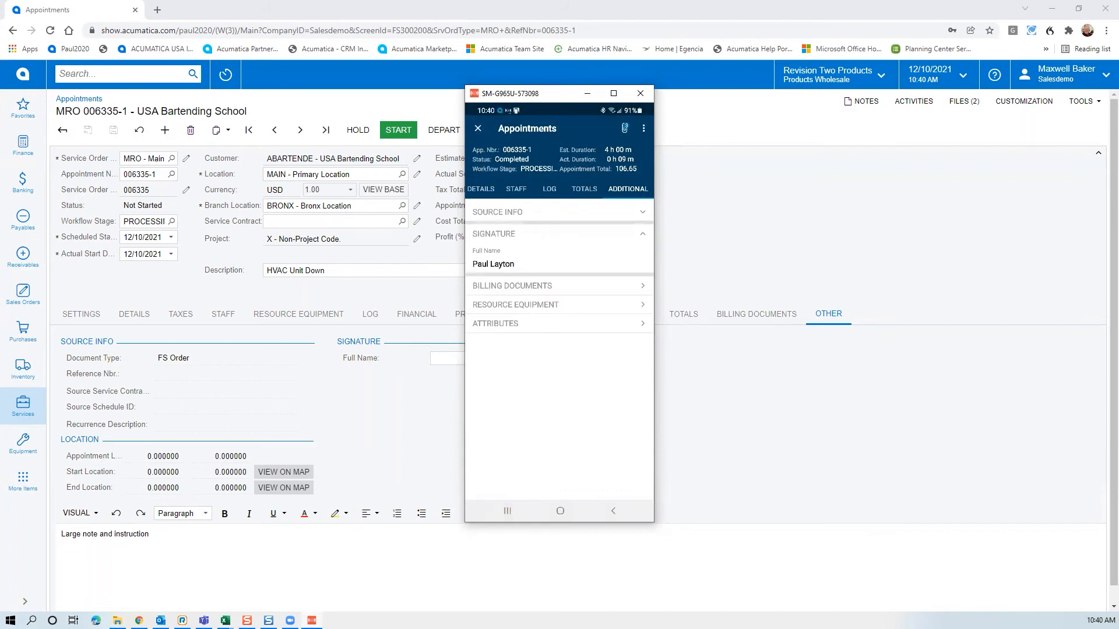
Run Sign Report from the phone's actions menu, then create a prepayment for appointment 006335-1
left_click(644, 128)
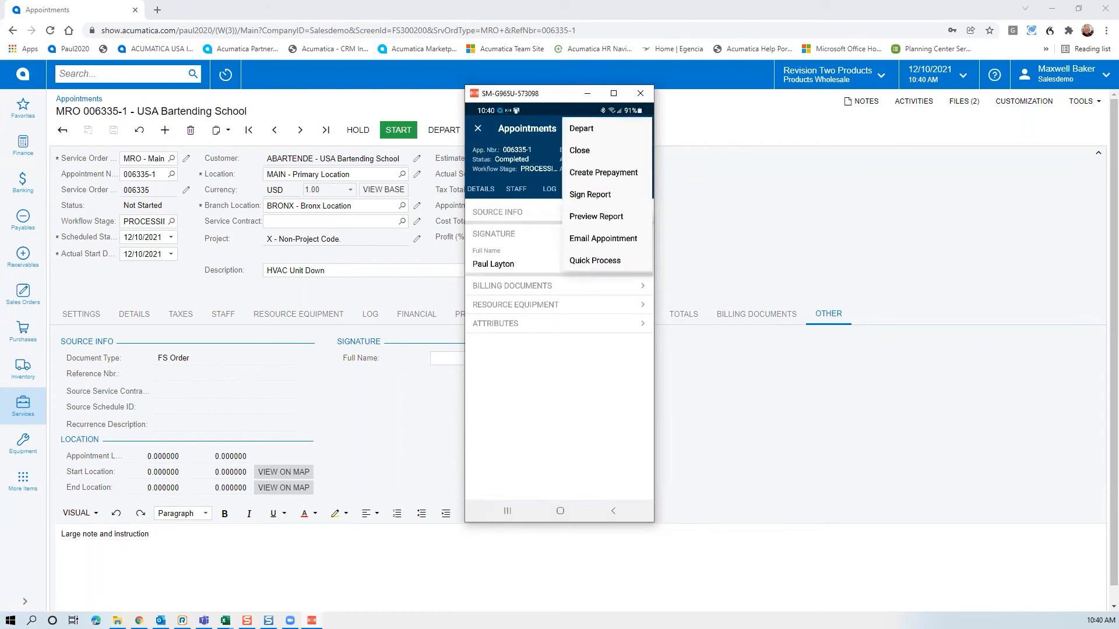
left_click(591, 194)
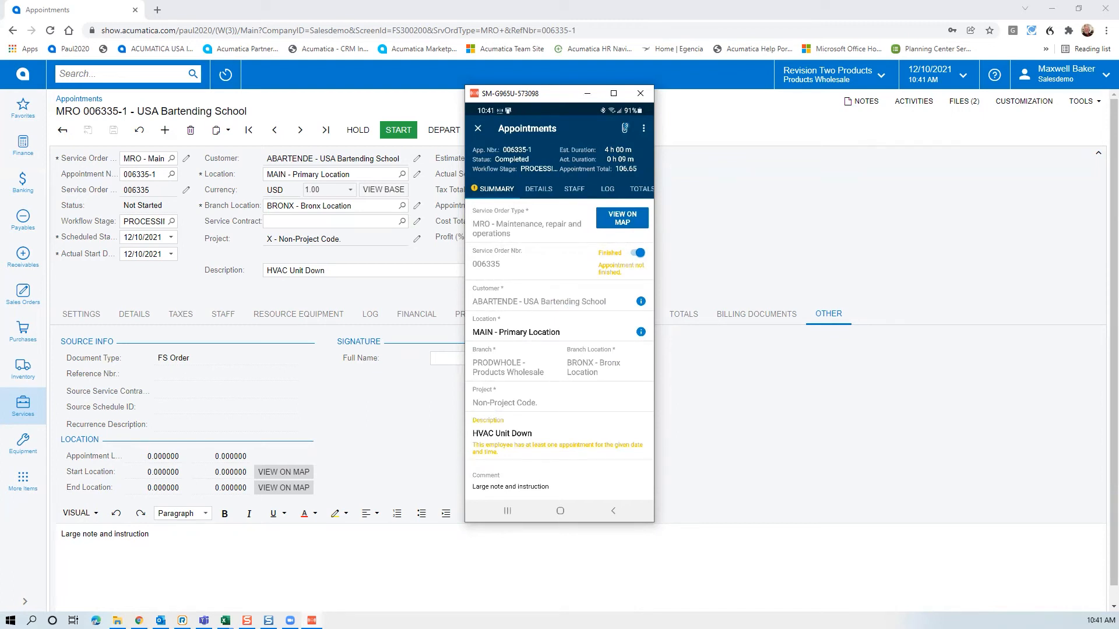
left_click(643, 128)
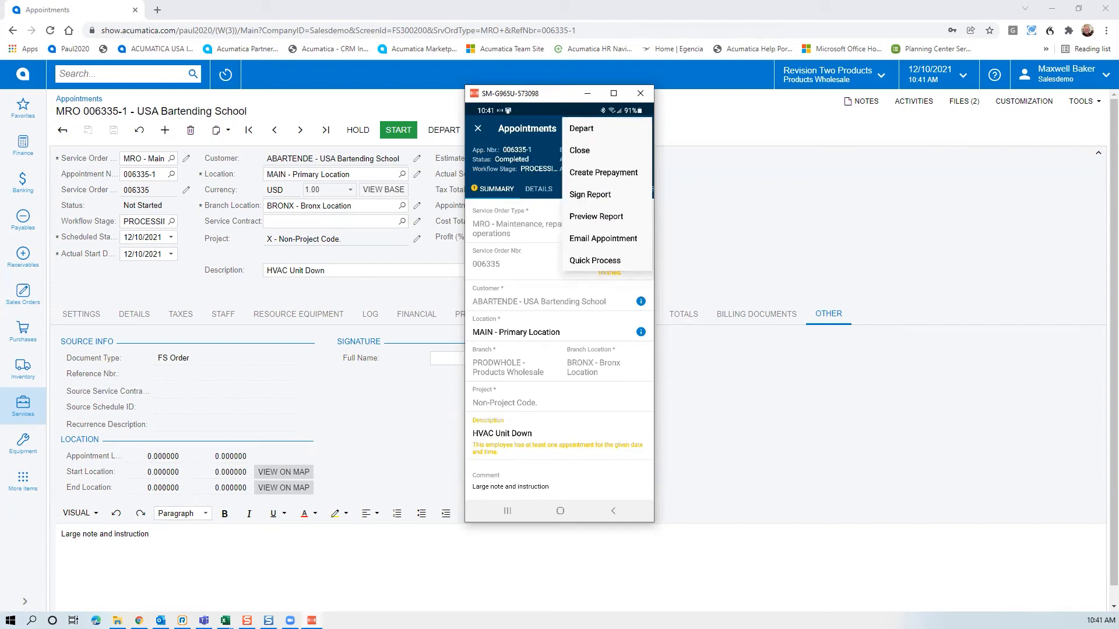
left_click(606, 172)
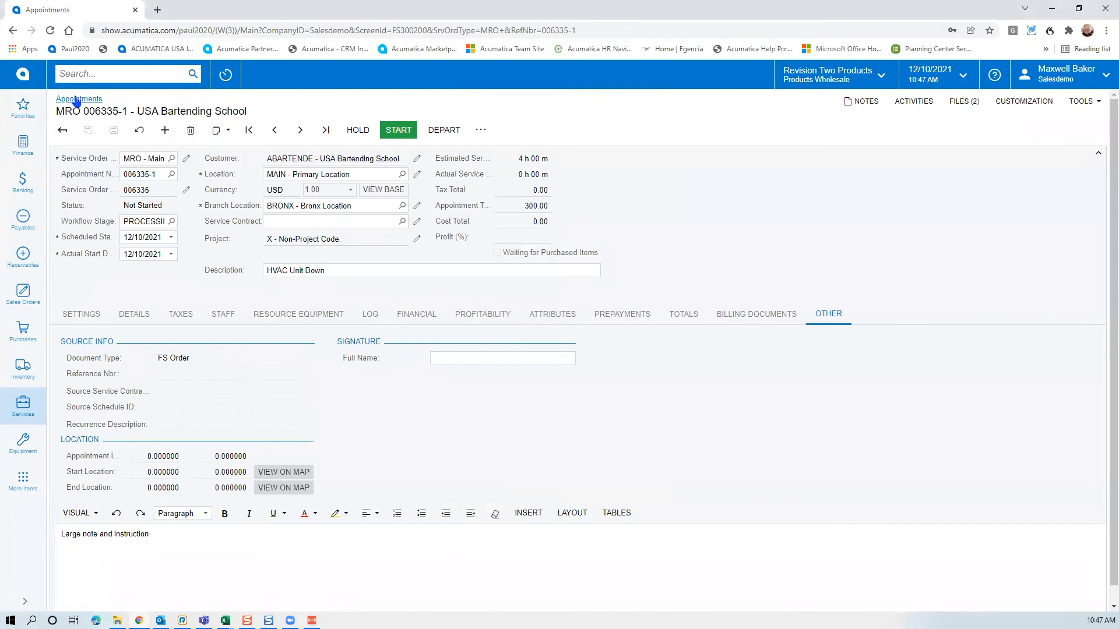
Show Ready to Bill appointments sorted by number descending and open MRO 006335-1 for USA Bartending School
left_click(77, 100)
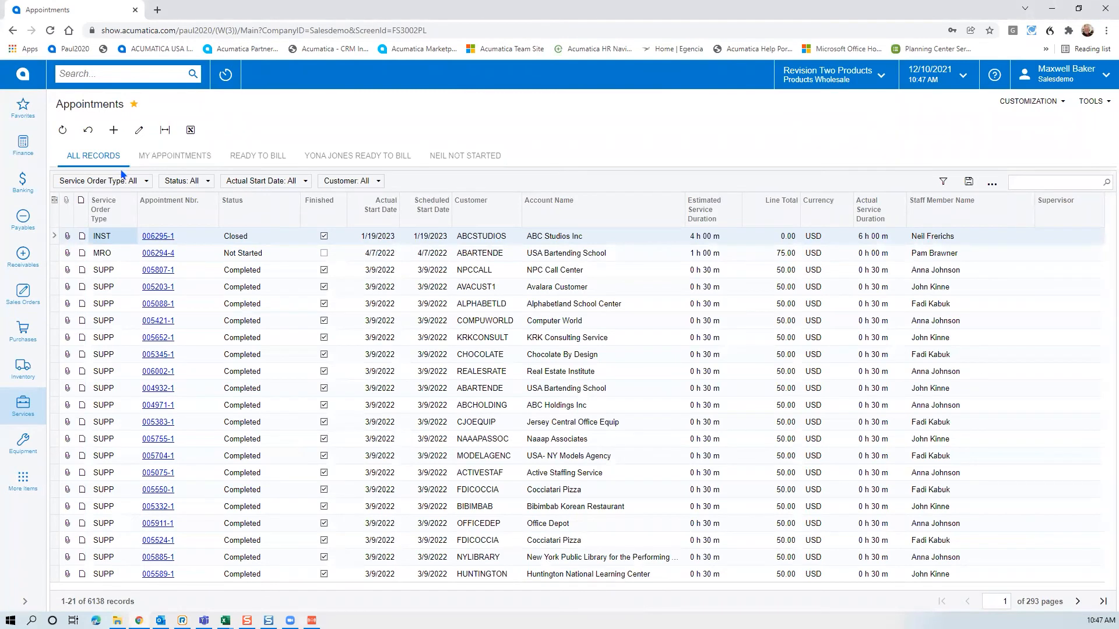
left_click(273, 157)
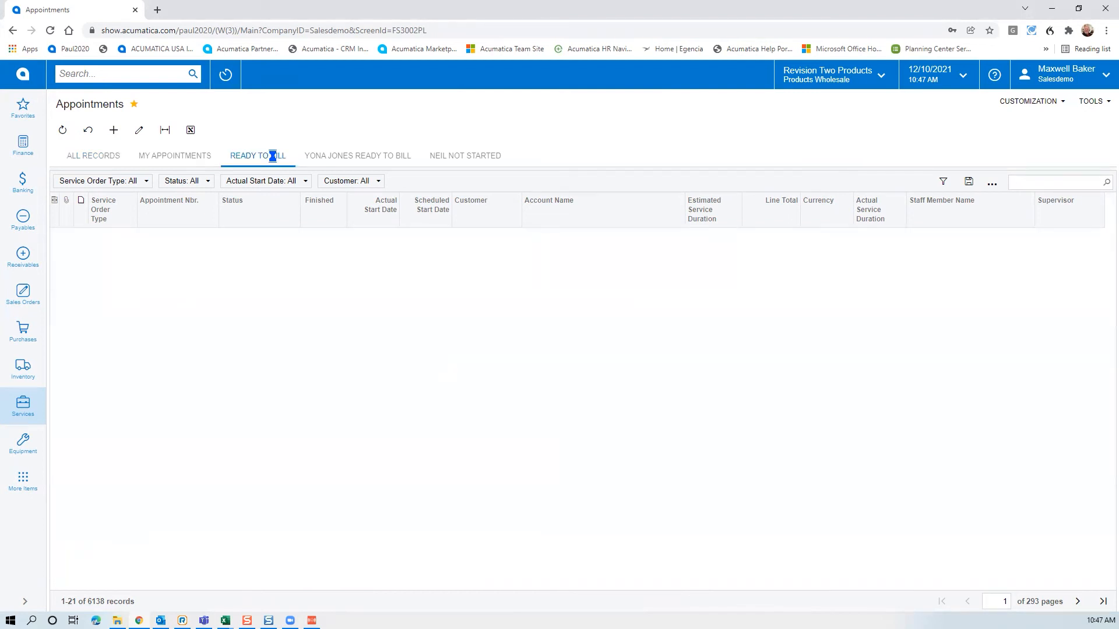
left_click(164, 208)
left_click(184, 251)
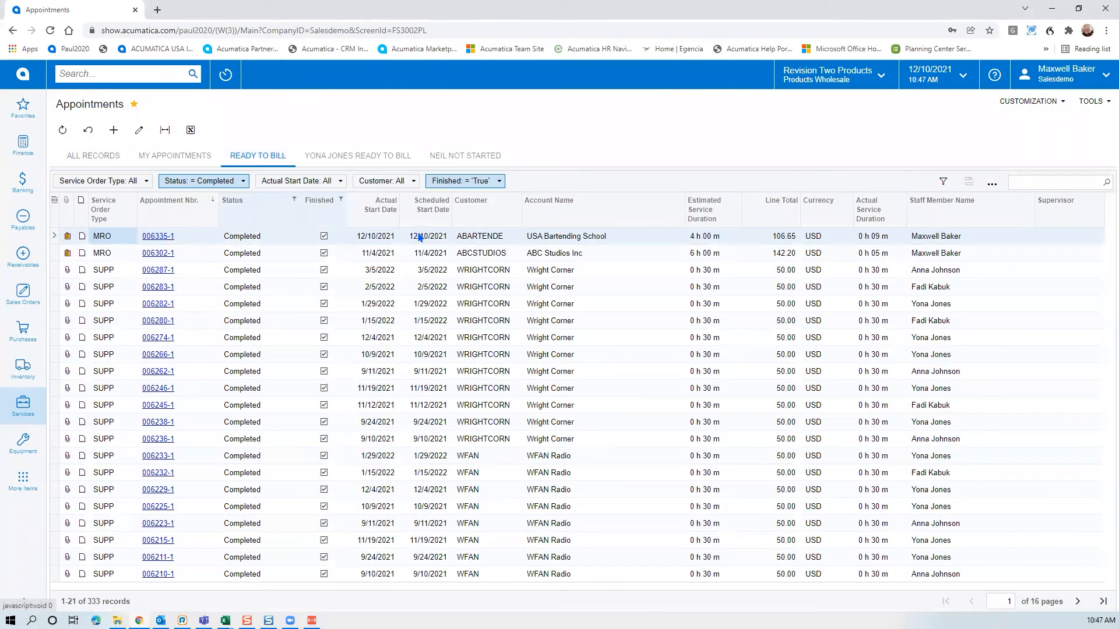
left_click(166, 236)
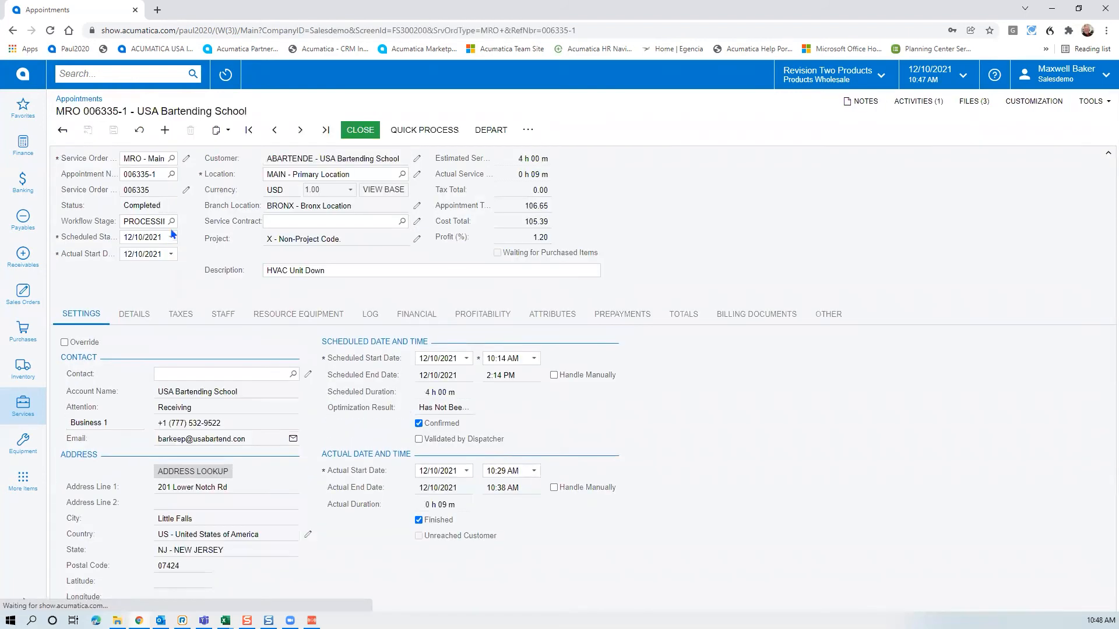
Read the signed 106.65 USD appointment PDF attached to the automatic customer notification email
left_click(919, 101)
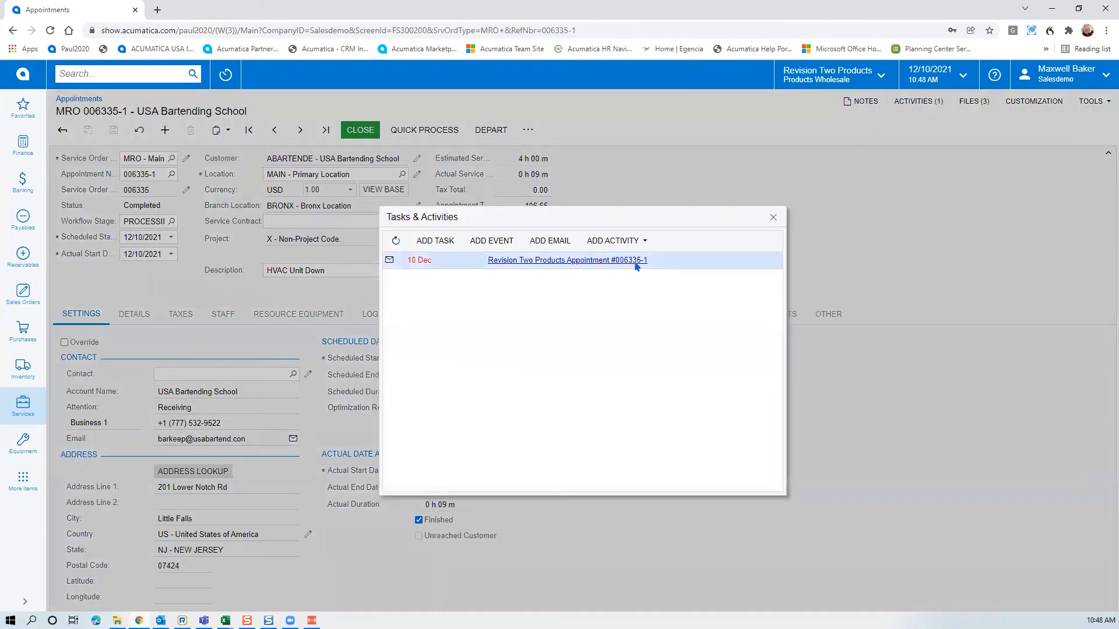
left_click(575, 262)
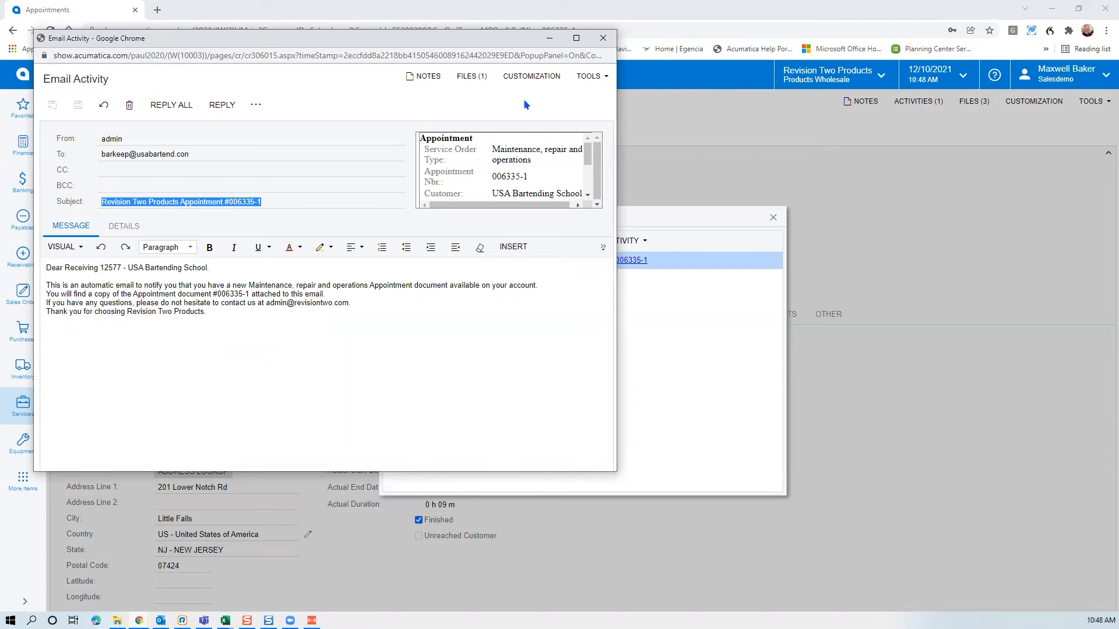
left_click(483, 79)
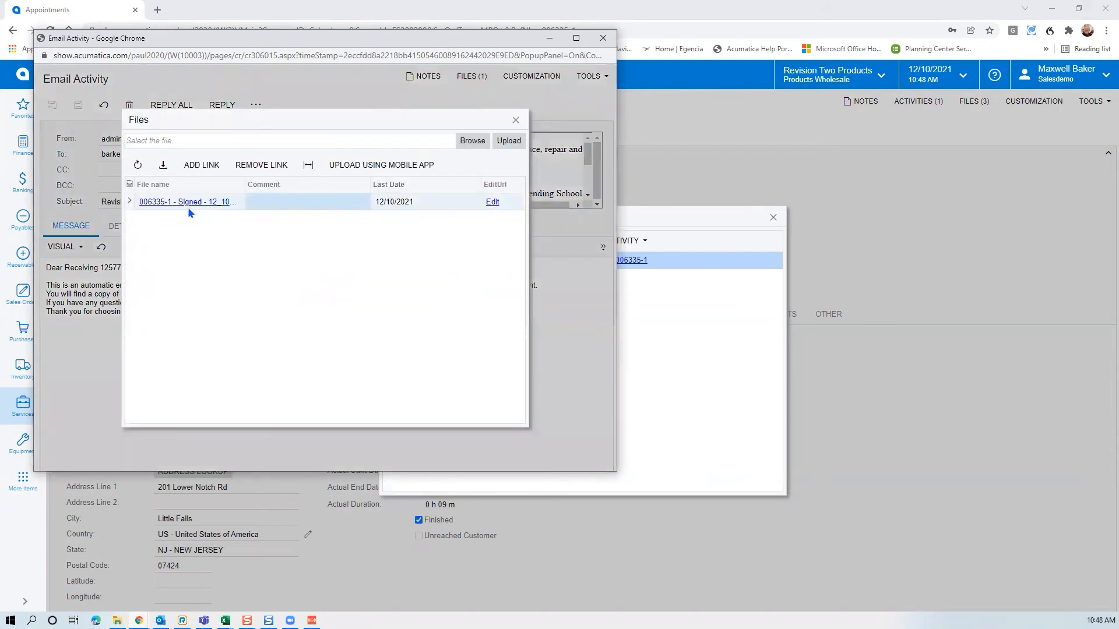
left_click(188, 207)
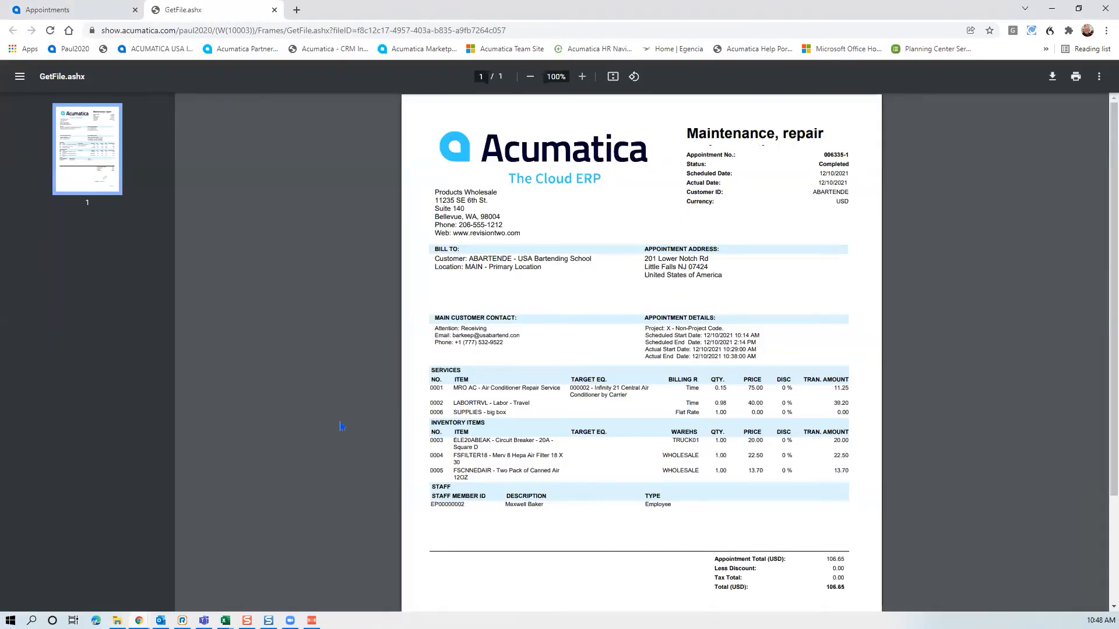
scroll(337, 437, "down", 1)
scroll(337, 437, "down", 1)
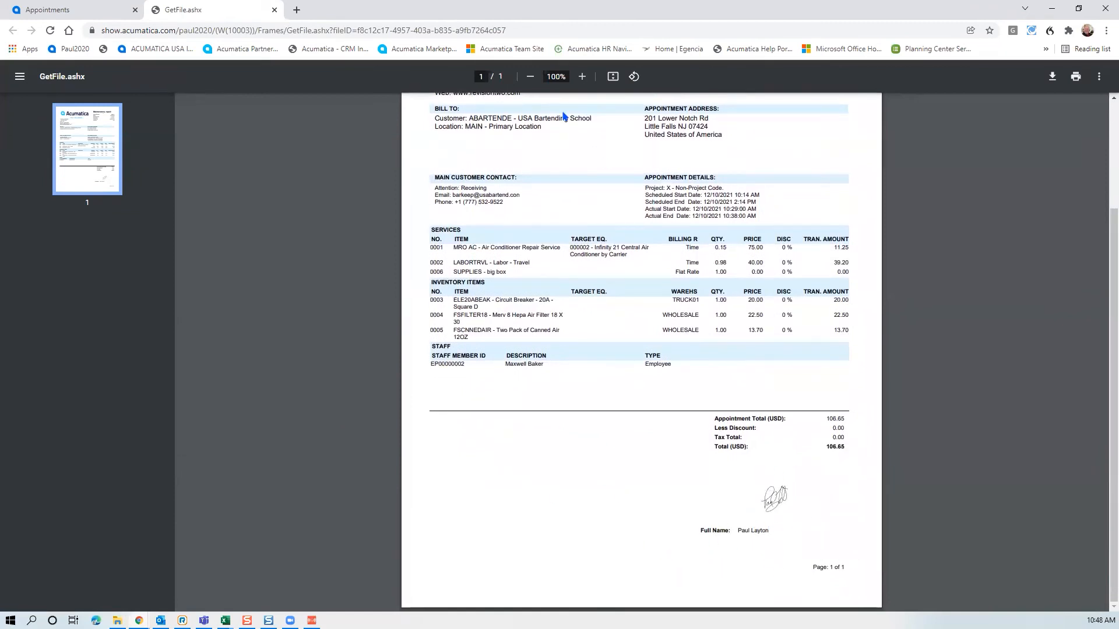
left_click(275, 10)
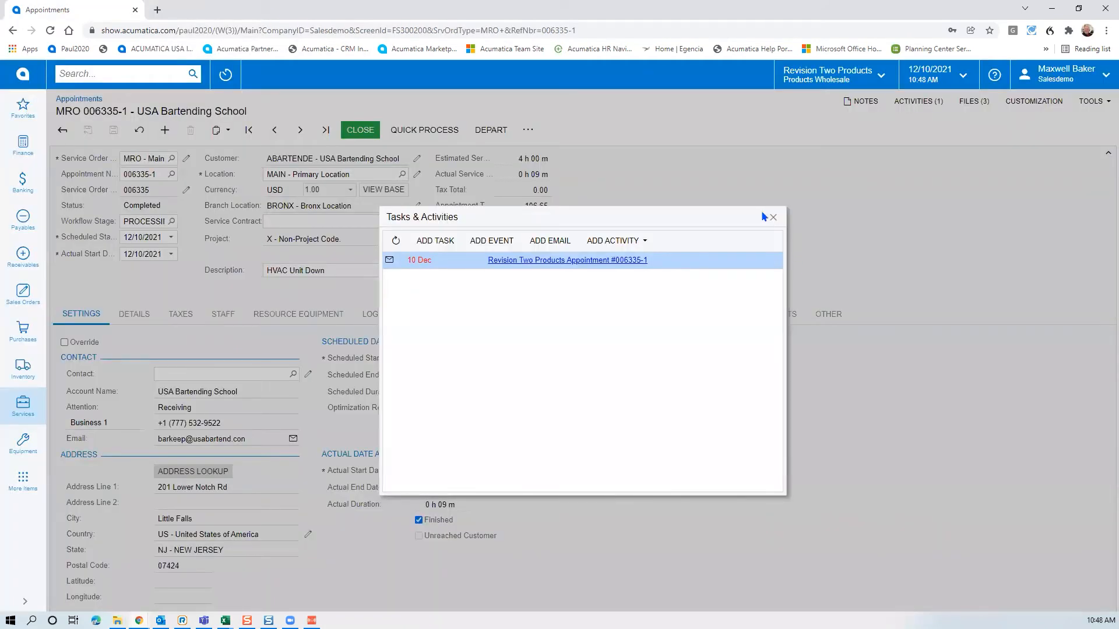
Check the appointment's three attached files, then read the dictated note on MRO AC service line 0001
left_click(774, 218)
left_click(973, 101)
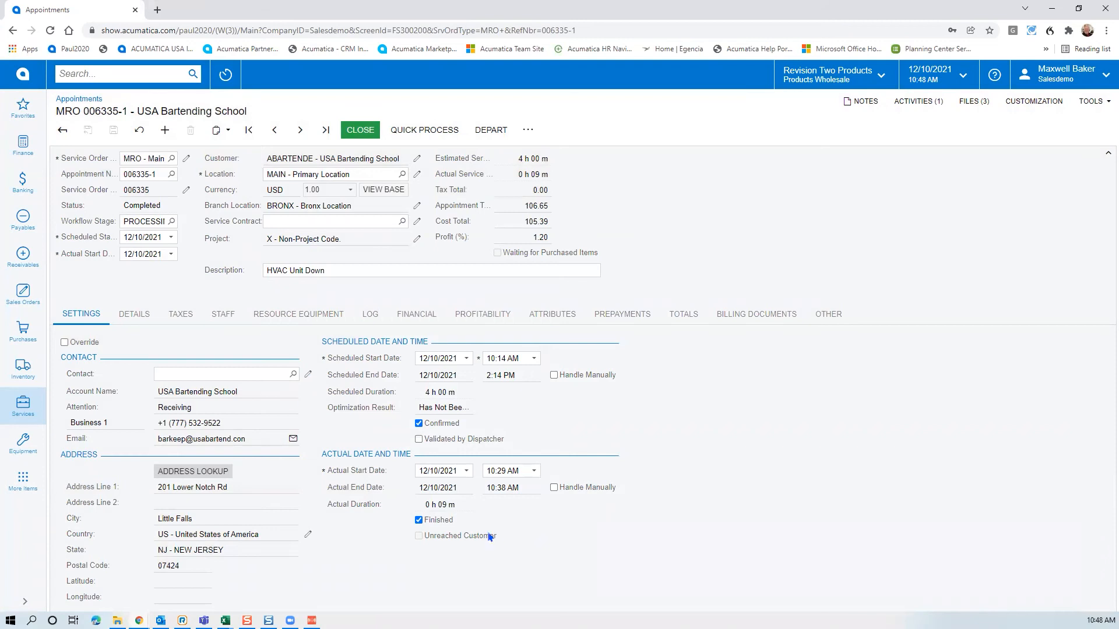
left_click(131, 316)
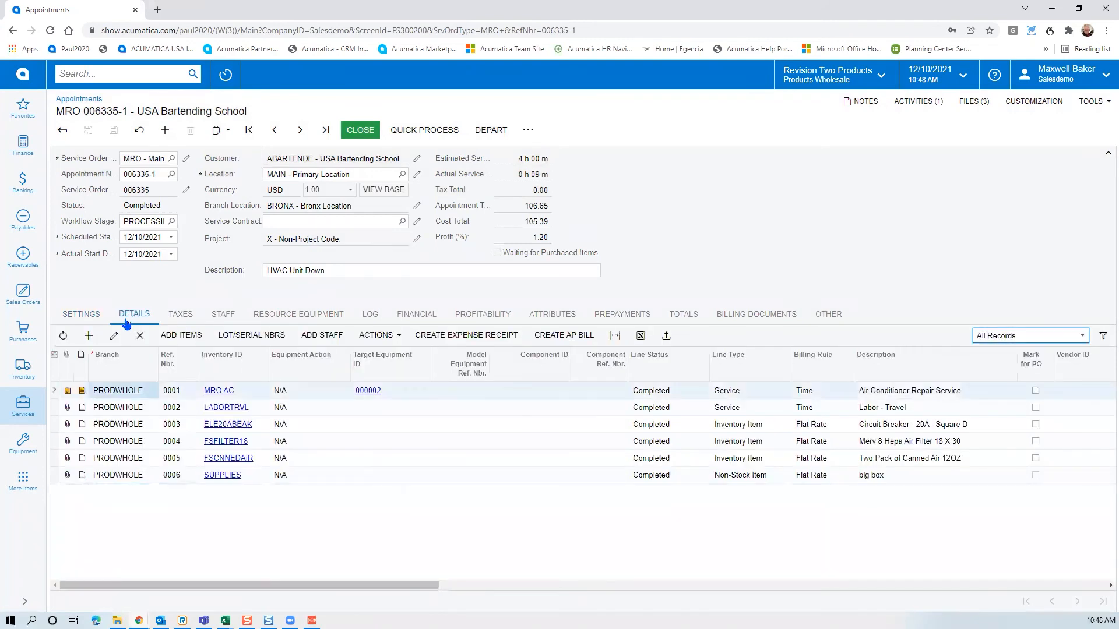
left_click(82, 392)
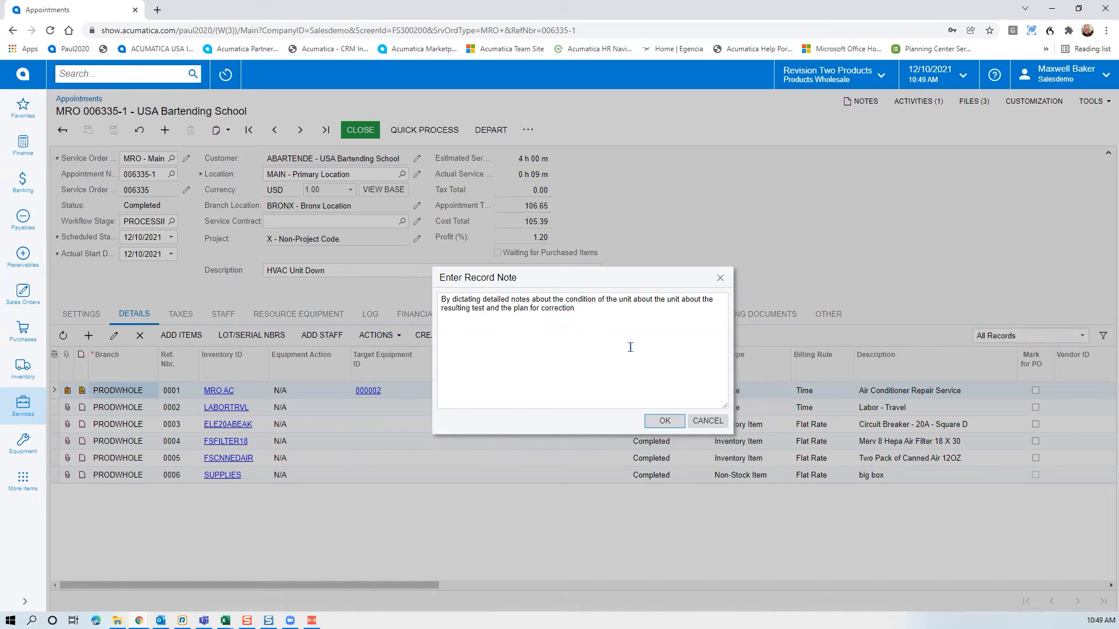
Dismiss the note and assign target equipment 000002 to the ELE20ABEAK circuit breaker line
left_click(705, 422)
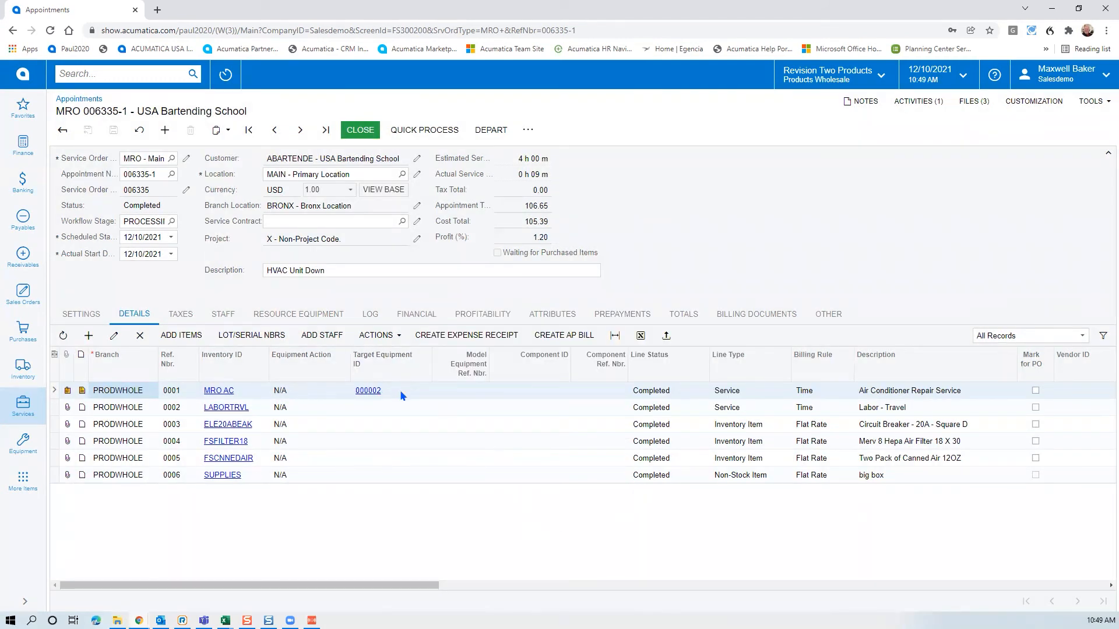
left_click(423, 392)
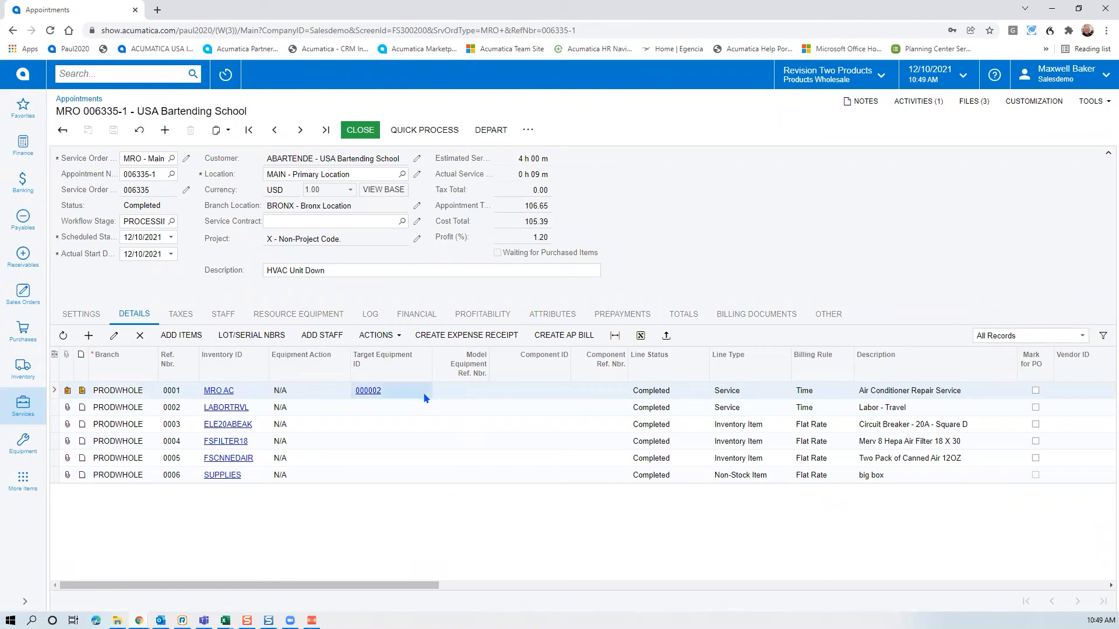
left_click(370, 426)
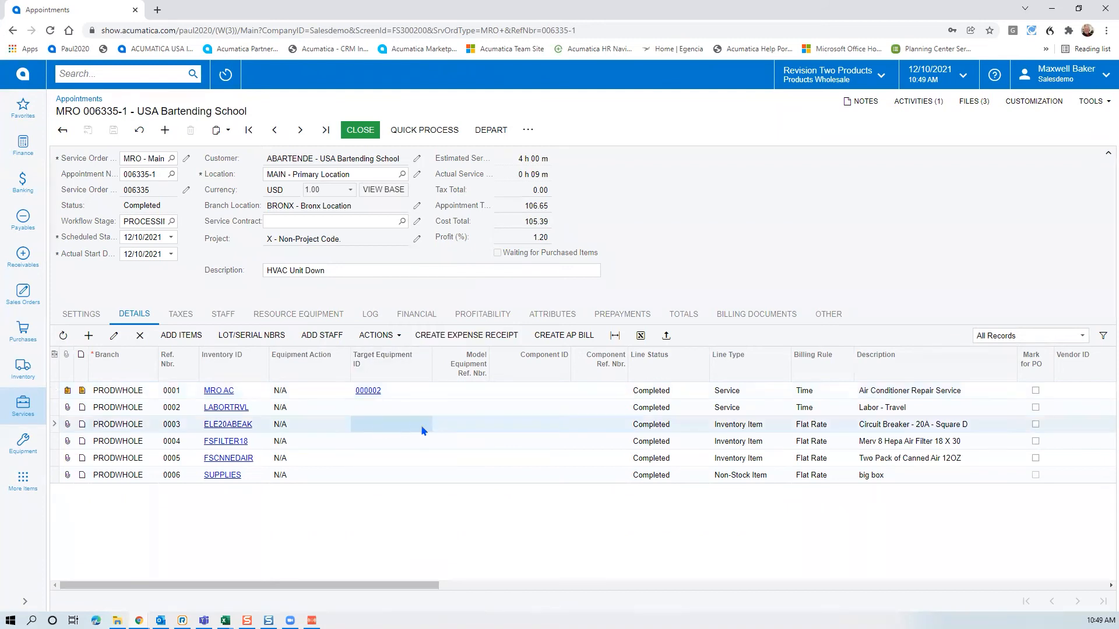
left_click(388, 428)
type("2")
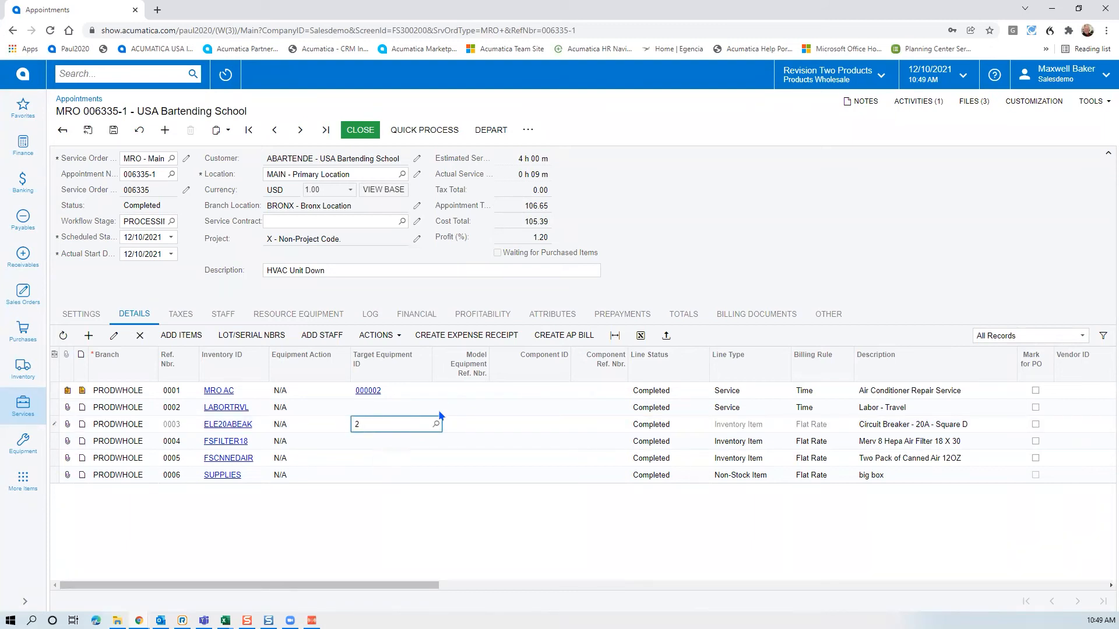
left_click(436, 424)
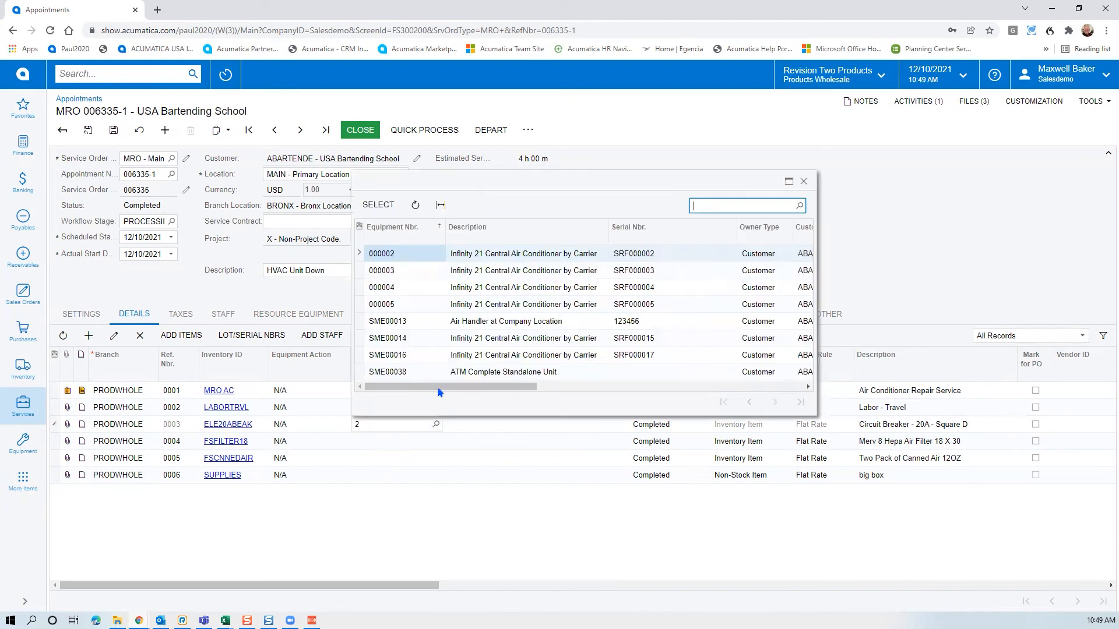
double_click(389, 256)
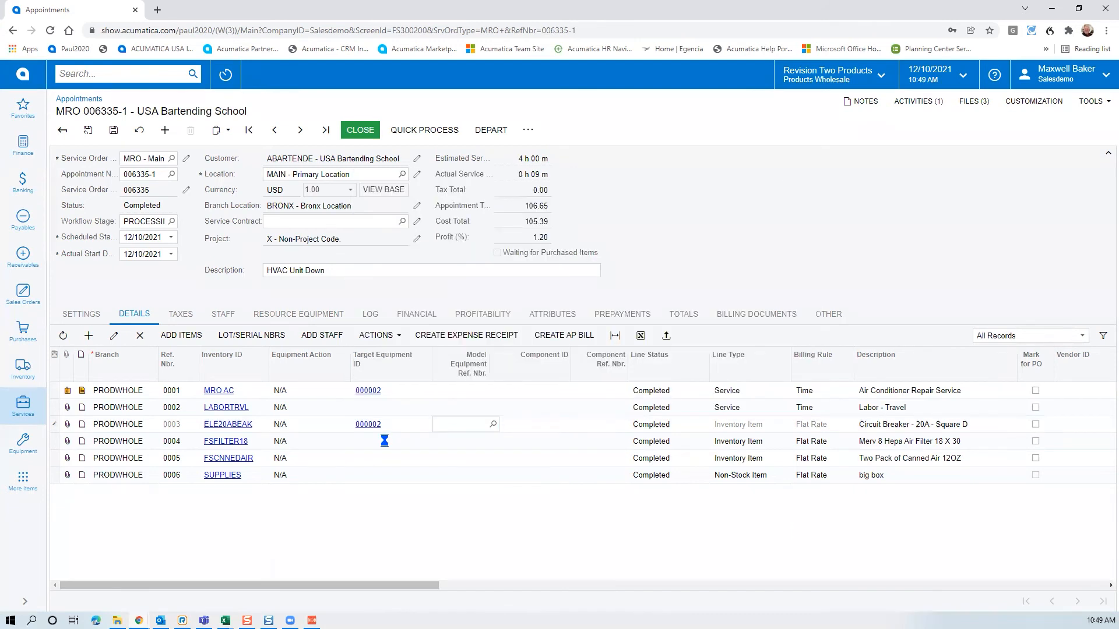
Assign target equipment 000002 to the FSFILTER18 air filter and FSCNNEDAIR canned air lines
left_click(387, 442)
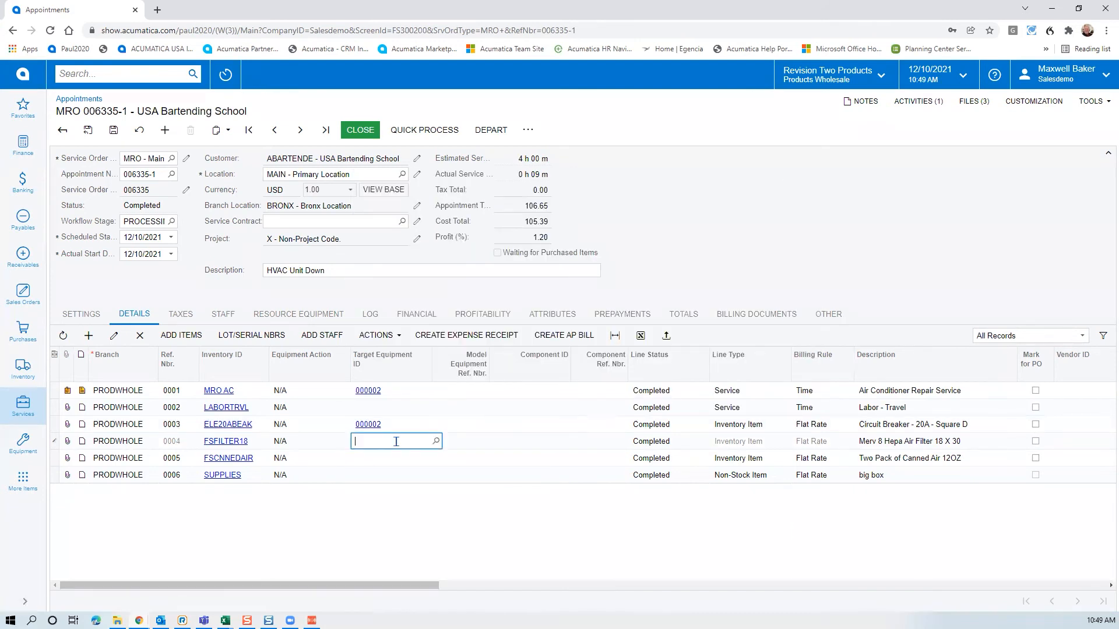
left_click(436, 443)
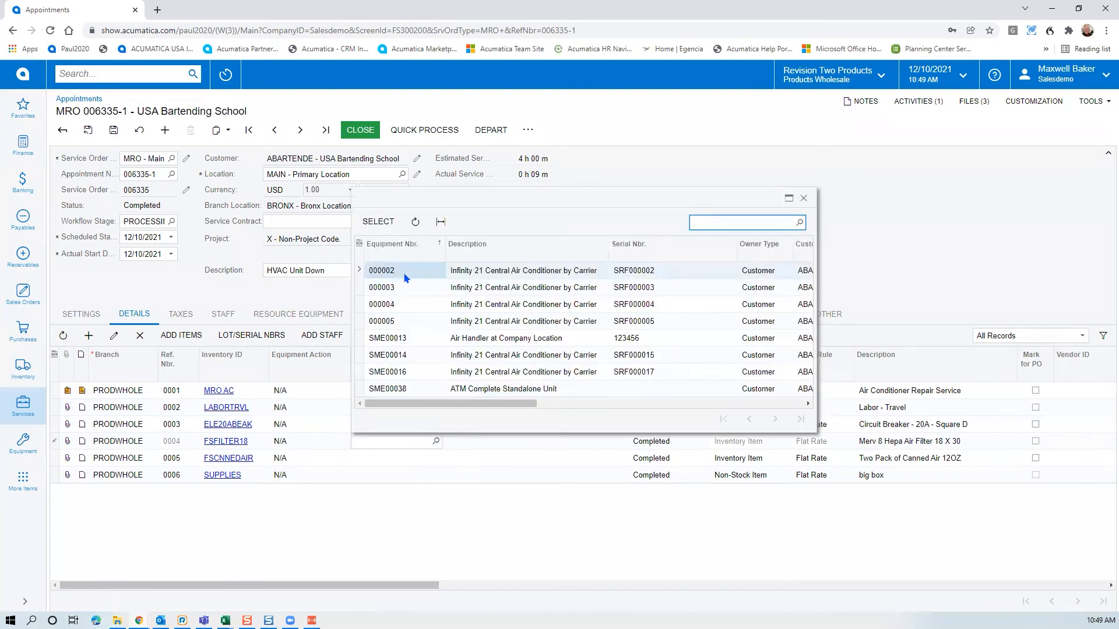
double_click(403, 271)
left_click(392, 459)
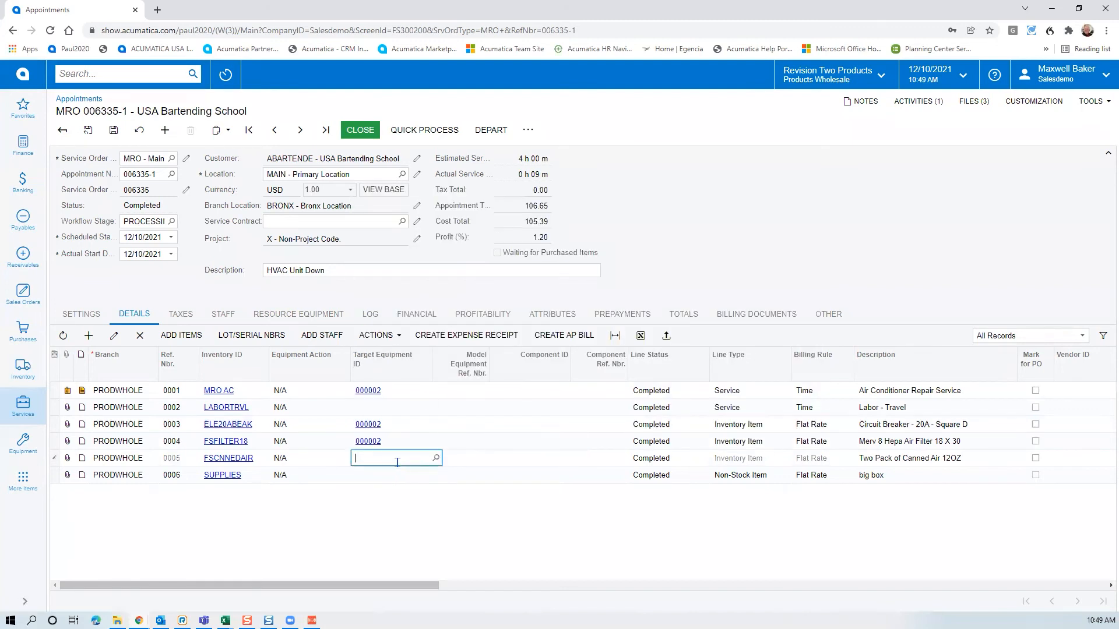
left_click(436, 458)
double_click(397, 288)
key("Tab")
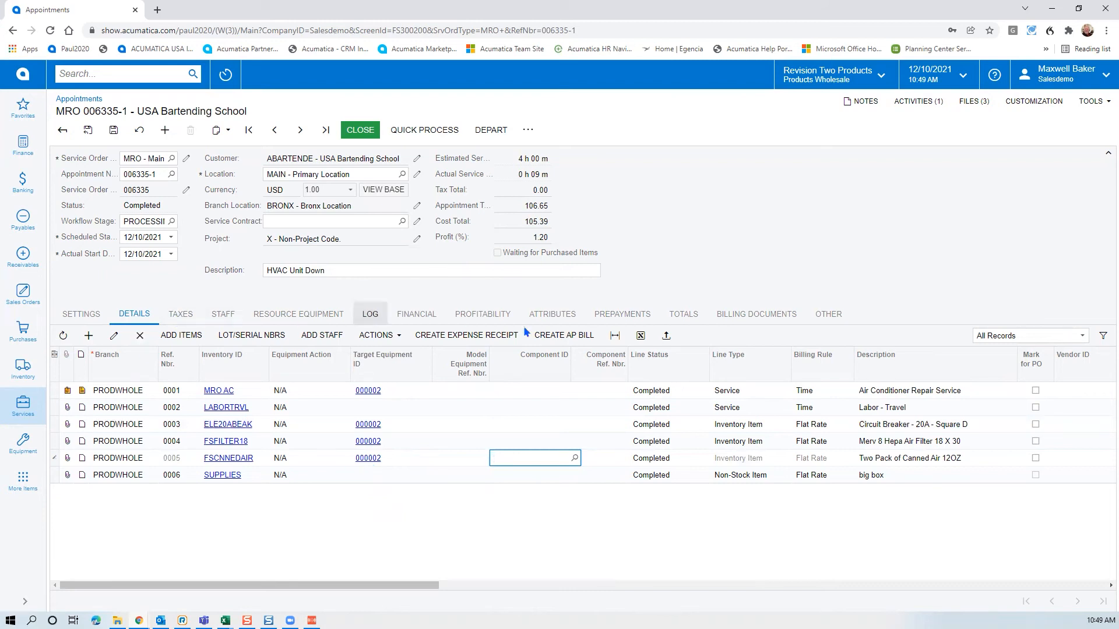
left_click(492, 313)
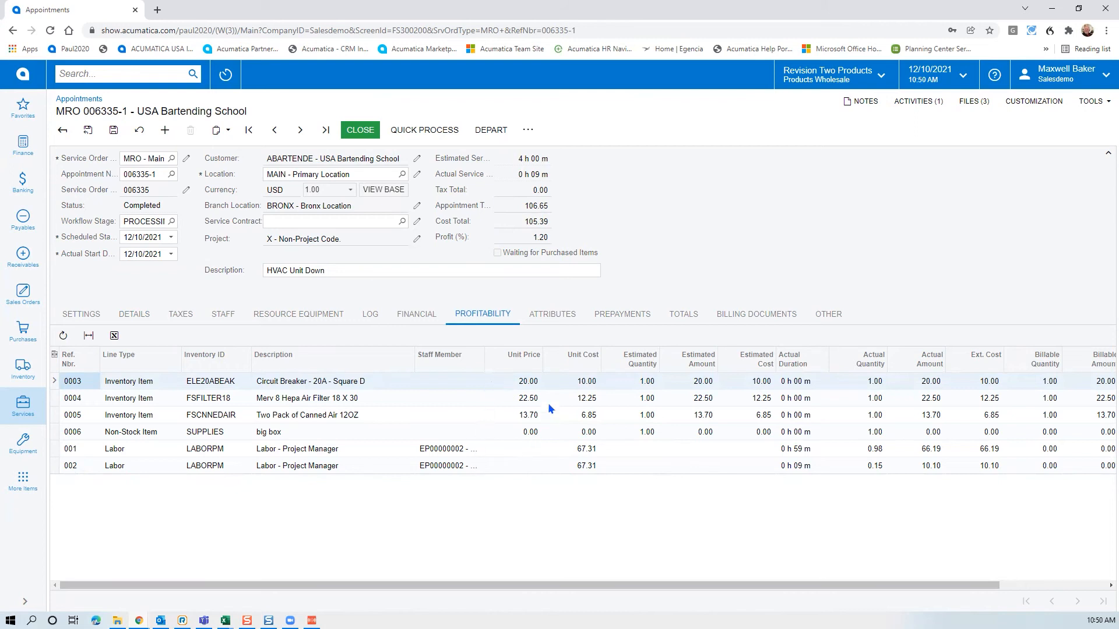
Check profit per line on the inventory items and the LABORPM labor lines at -66.19 and -10.10
left_click(427, 383)
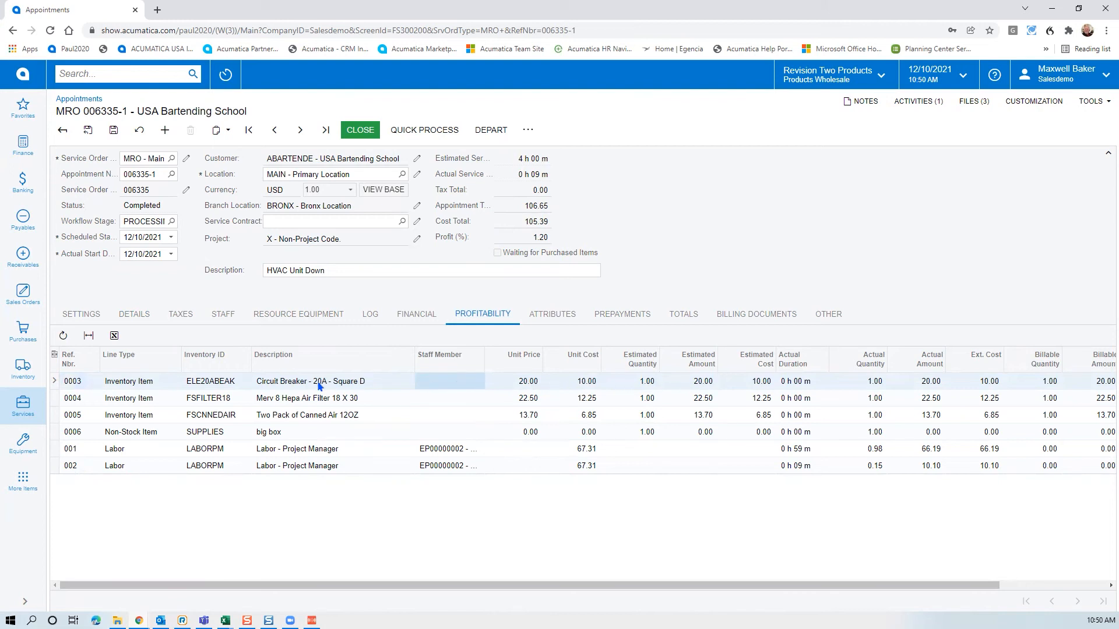
left_click(274, 401)
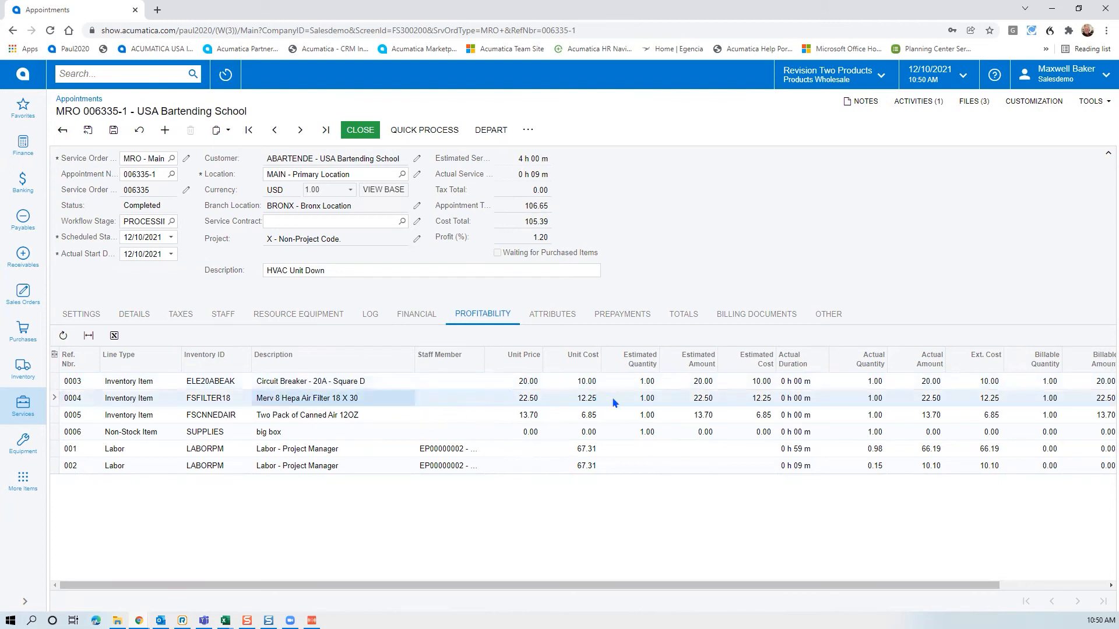
left_click(352, 414)
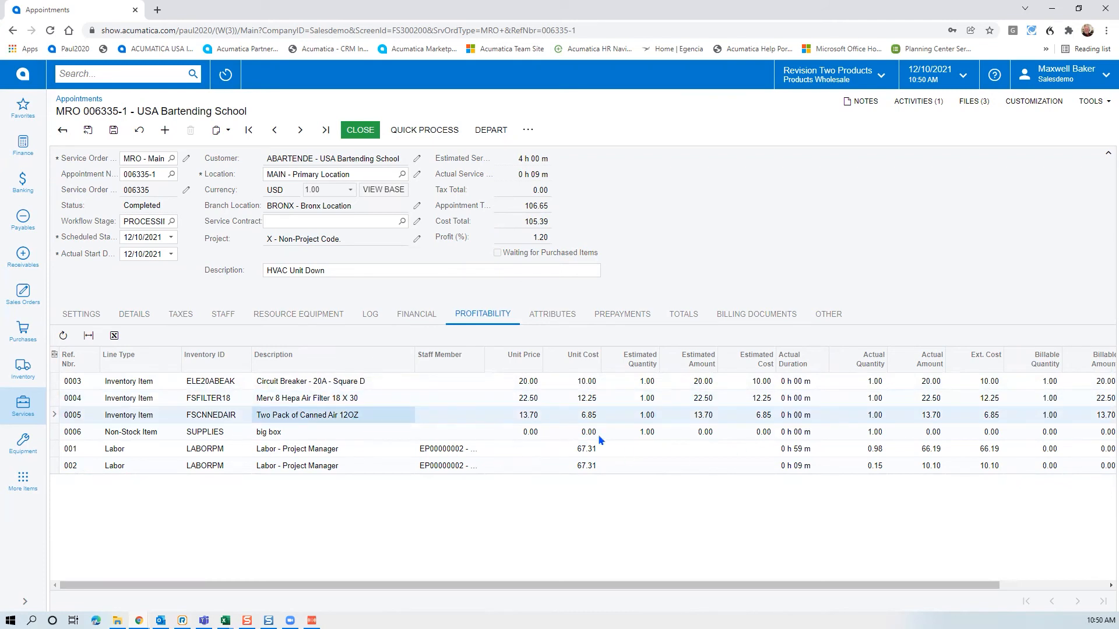
left_click(213, 455)
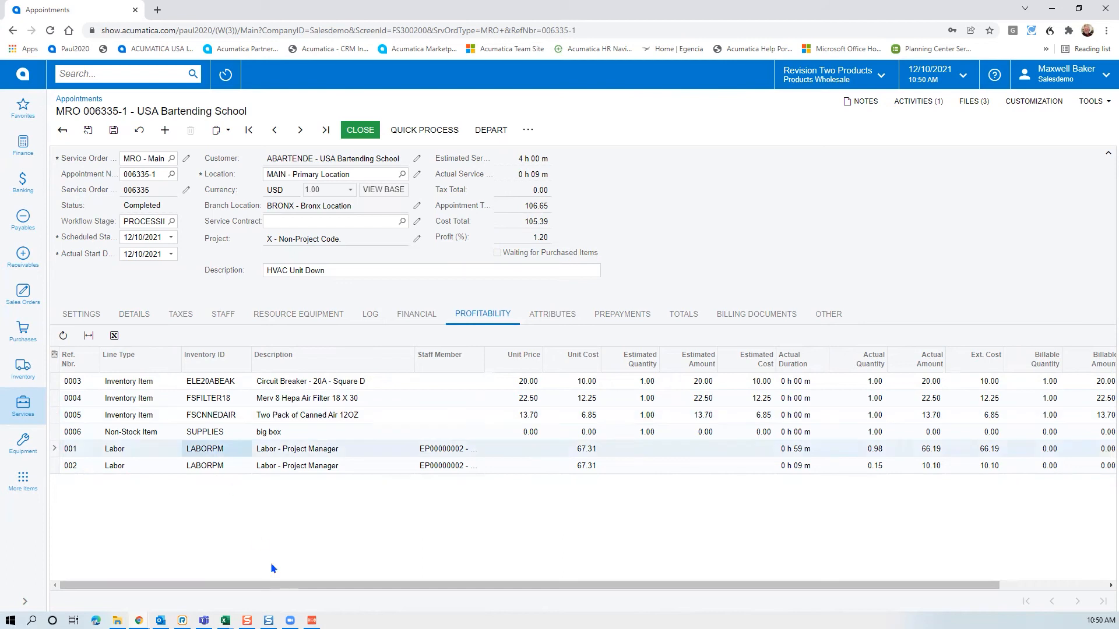
left_click_drag(418, 585, 647, 587)
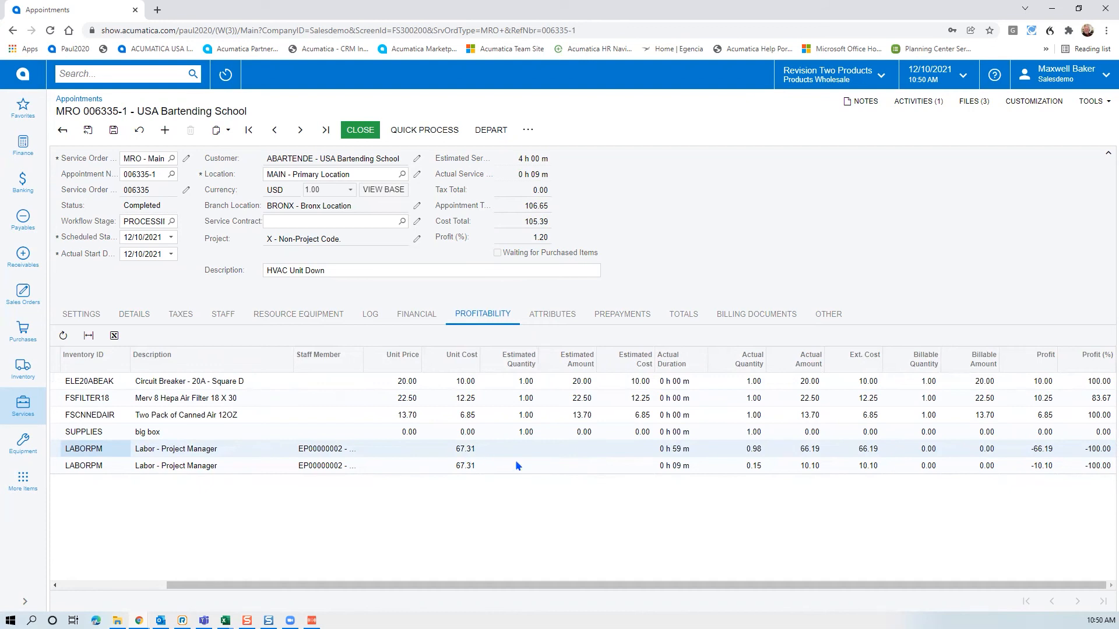
left_click(811, 449)
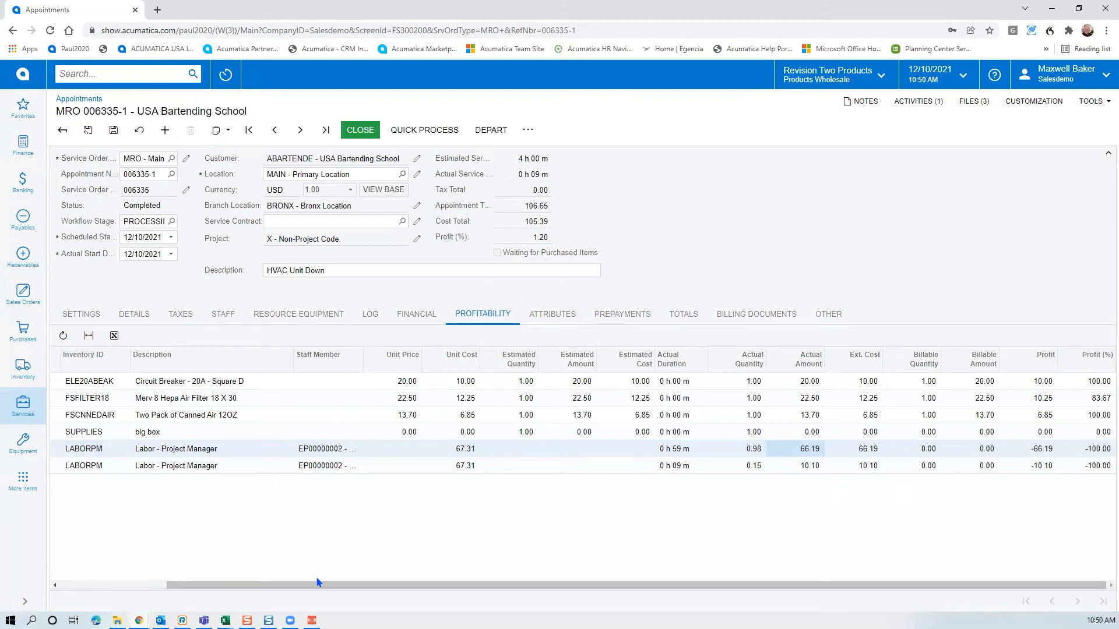
left_click_drag(326, 585, 220, 585)
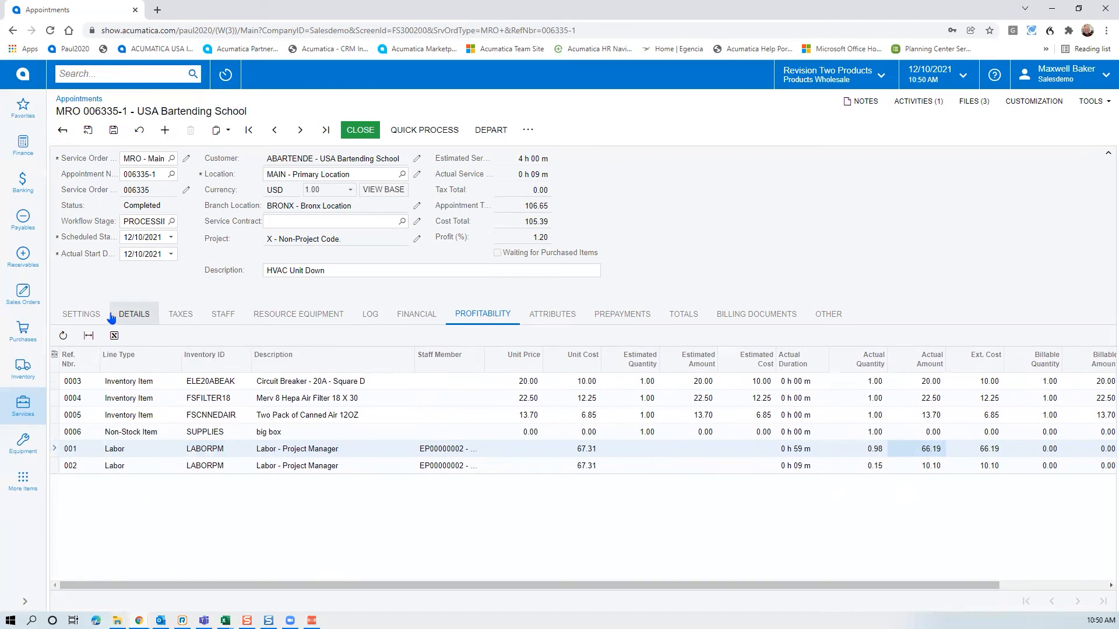
Check unit prices of the Air Conditioner Repair Service and Labor - Travel lines on the Details grid
left_click(135, 314)
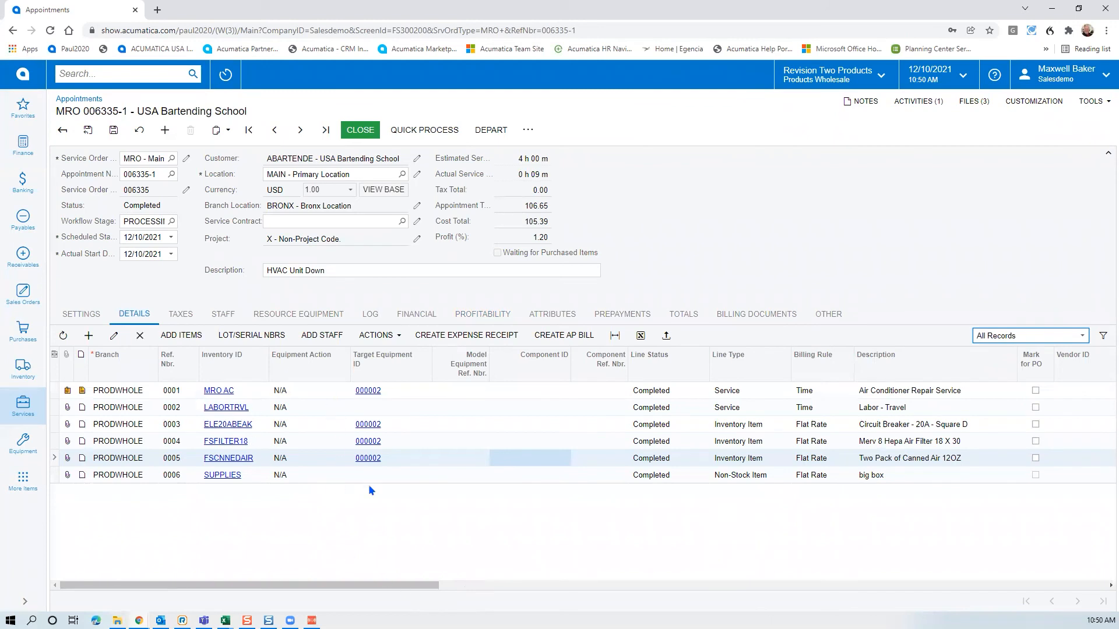
left_click_drag(406, 590, 694, 594)
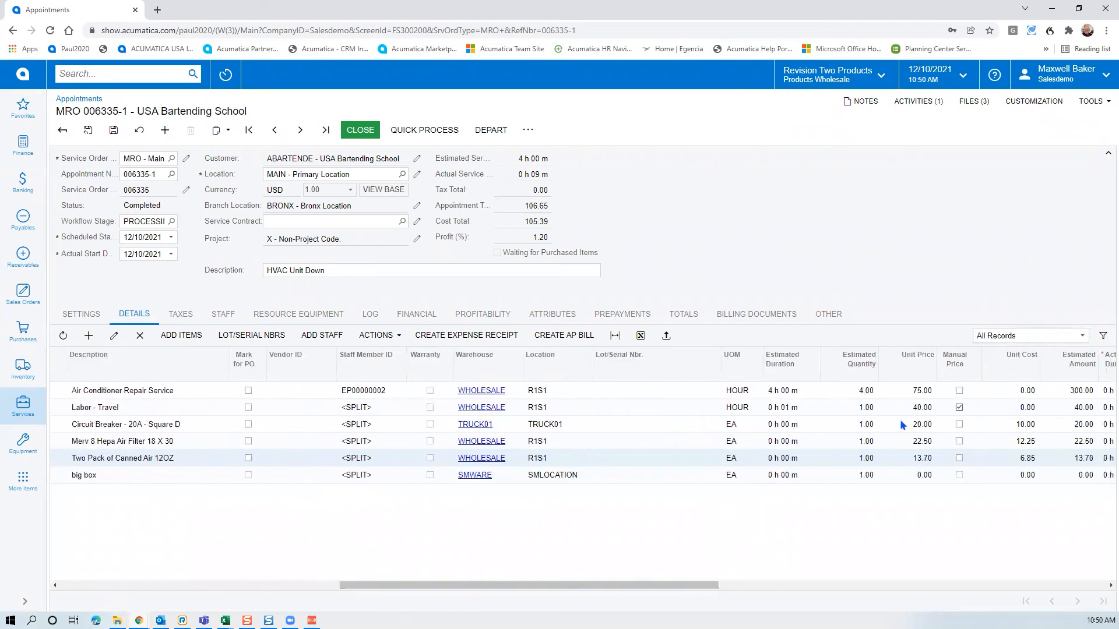
left_click(933, 396)
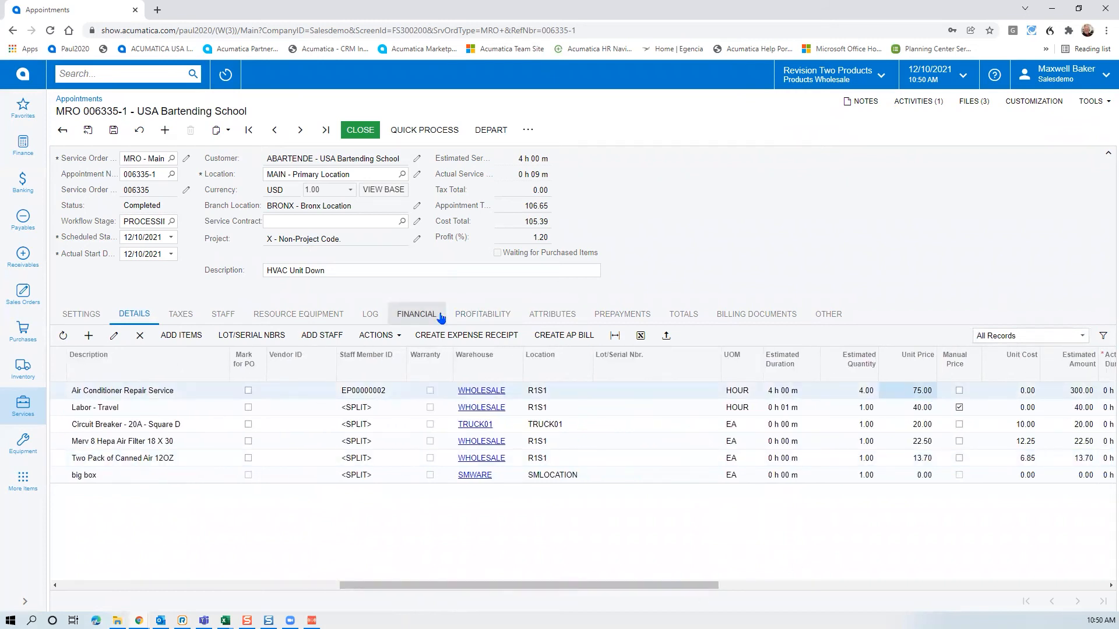
left_click(900, 408)
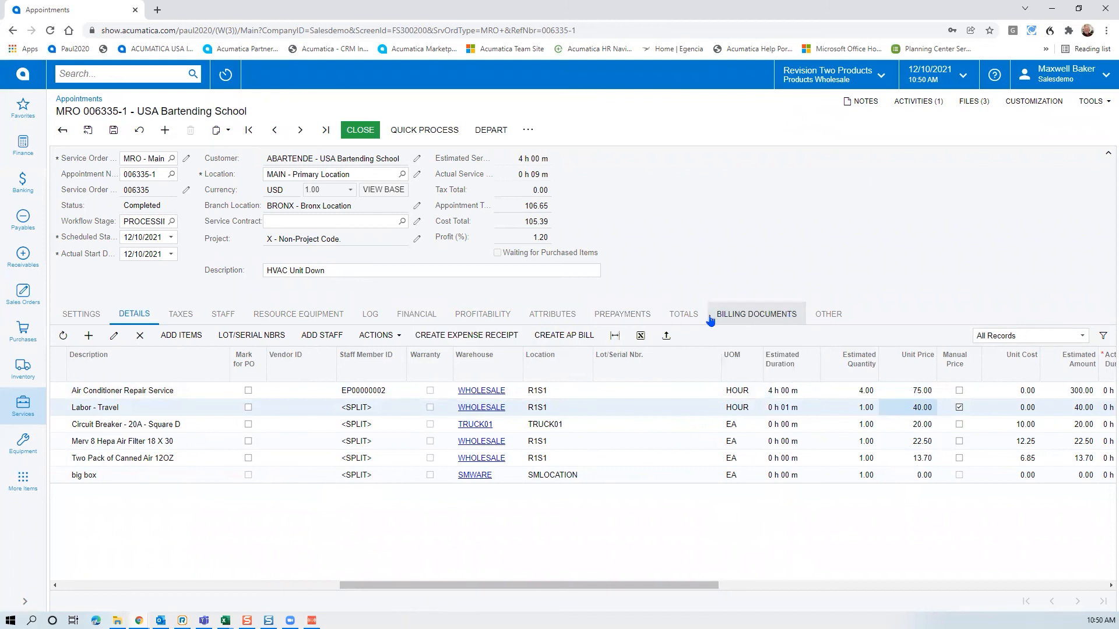
left_click(622, 314)
left_click(483, 314)
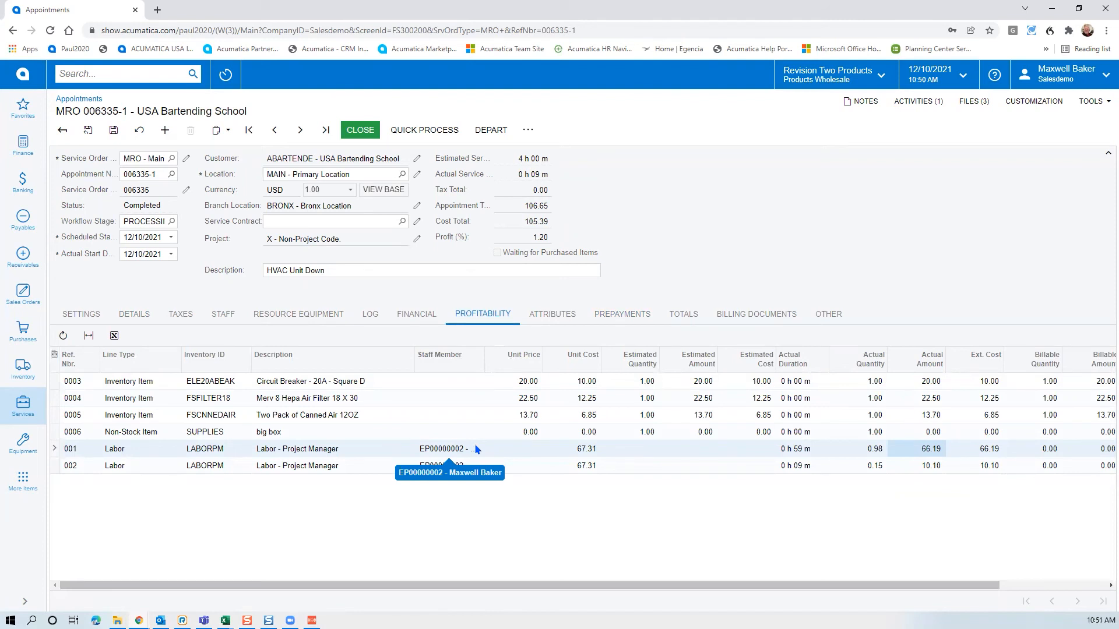
Save appointment 006335-1 and close it so its status becomes Closed
left_click(295, 455)
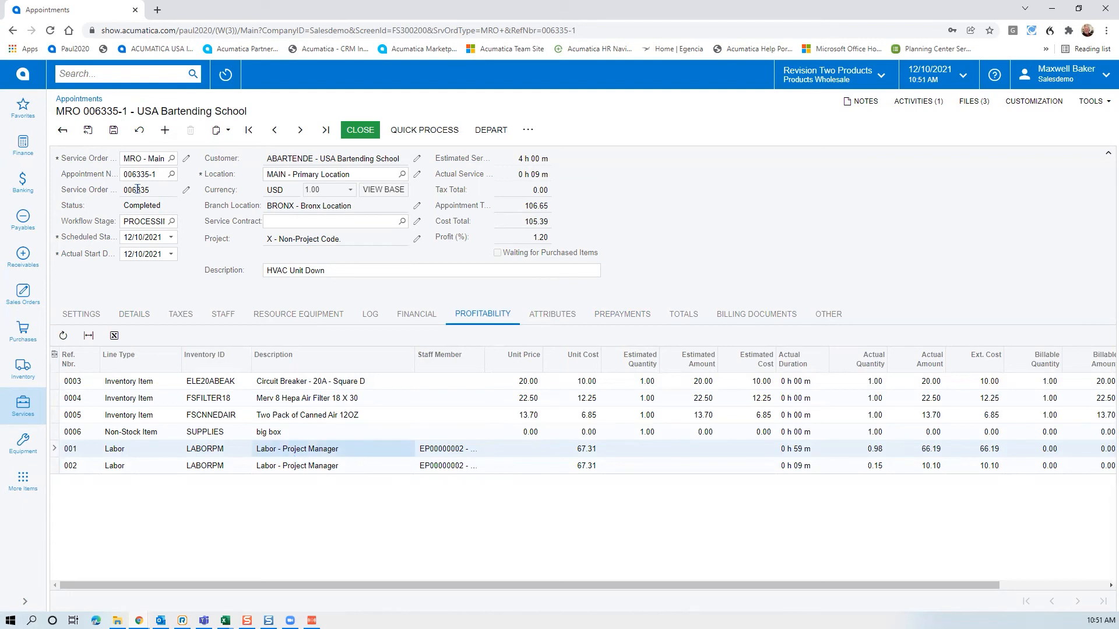
left_click(114, 132)
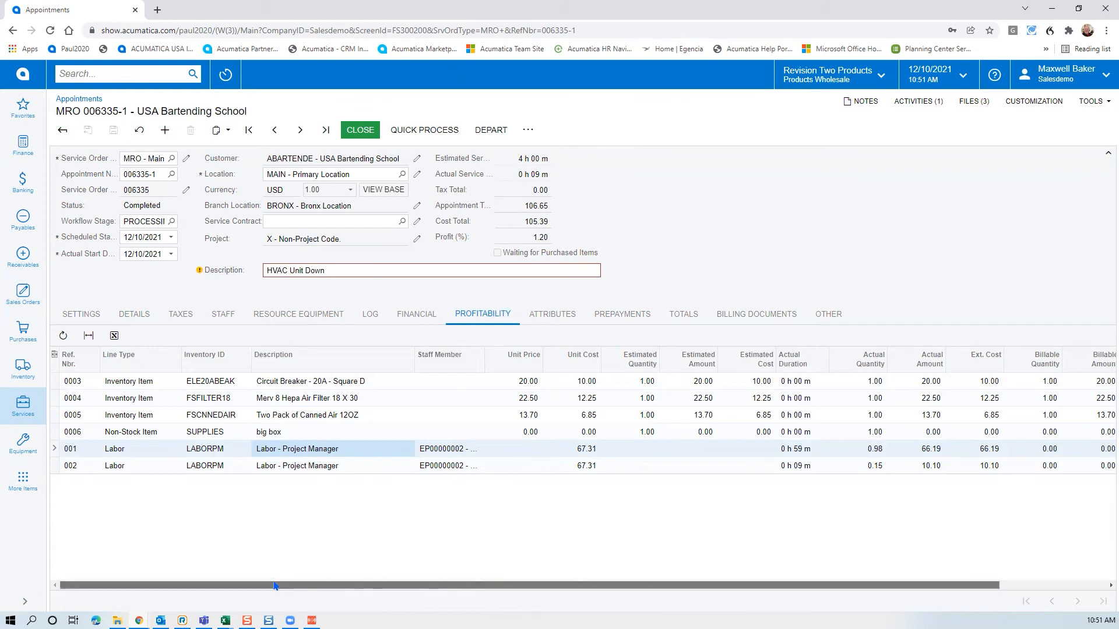
left_click(135, 315)
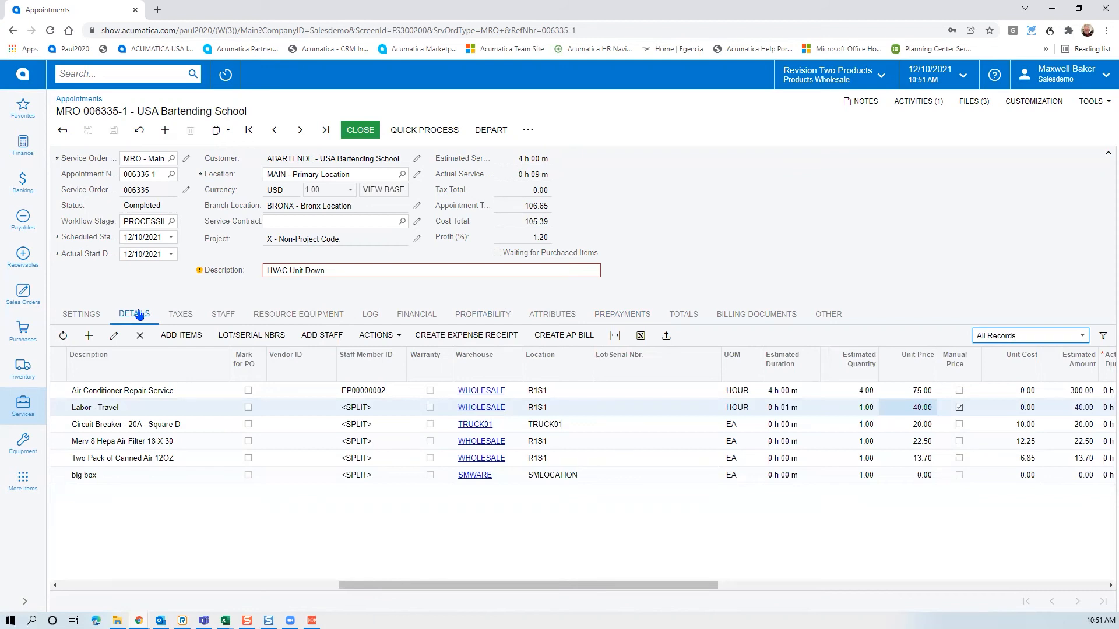
left_click(361, 130)
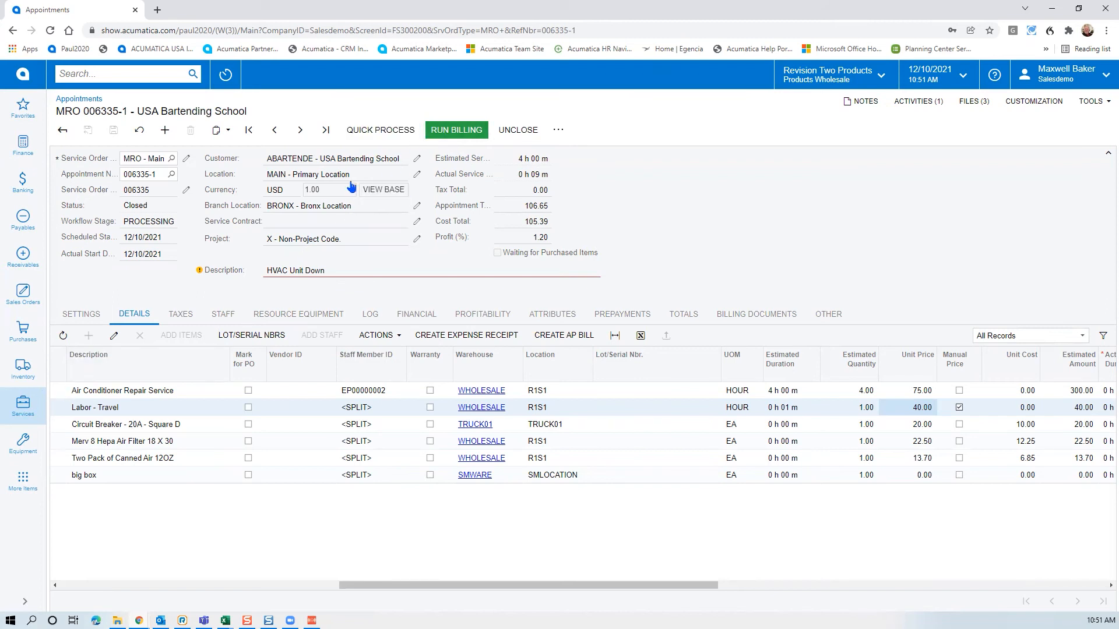
Open Run Appointment Billing set to SO Invoices, with Appointment Nbr. sorted descending
left_click(17, 408)
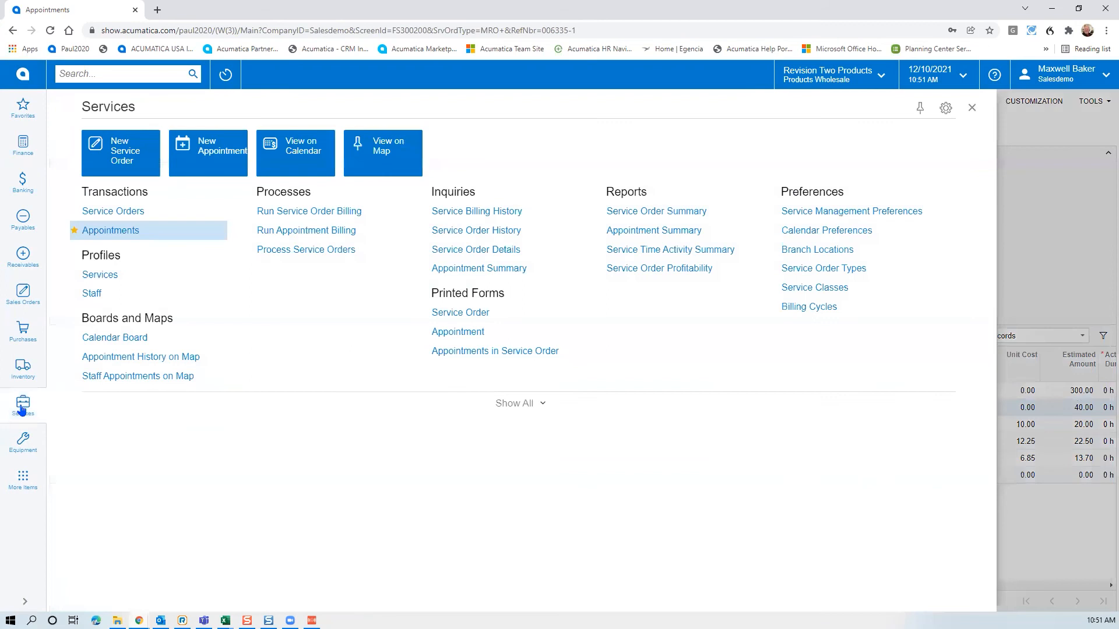
left_click(295, 231)
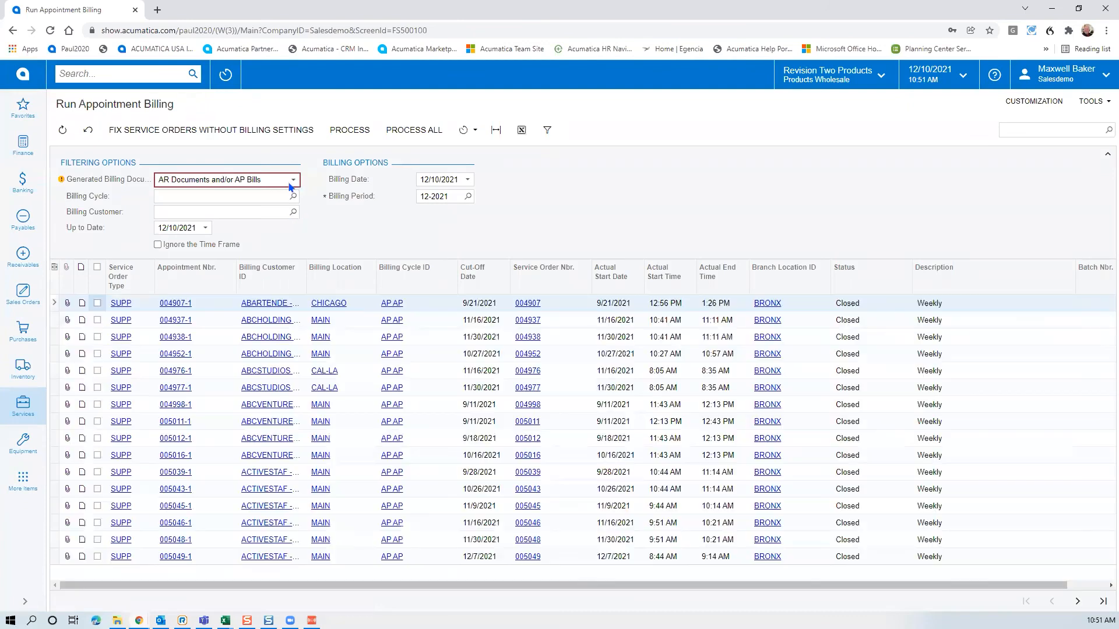
left_click(293, 182)
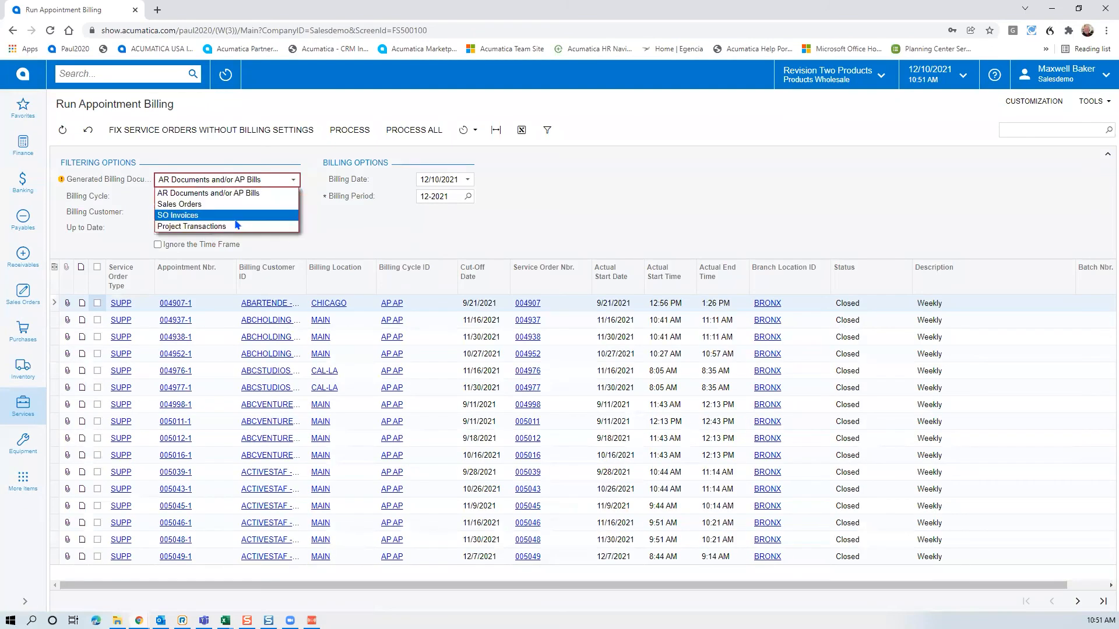
left_click(234, 217)
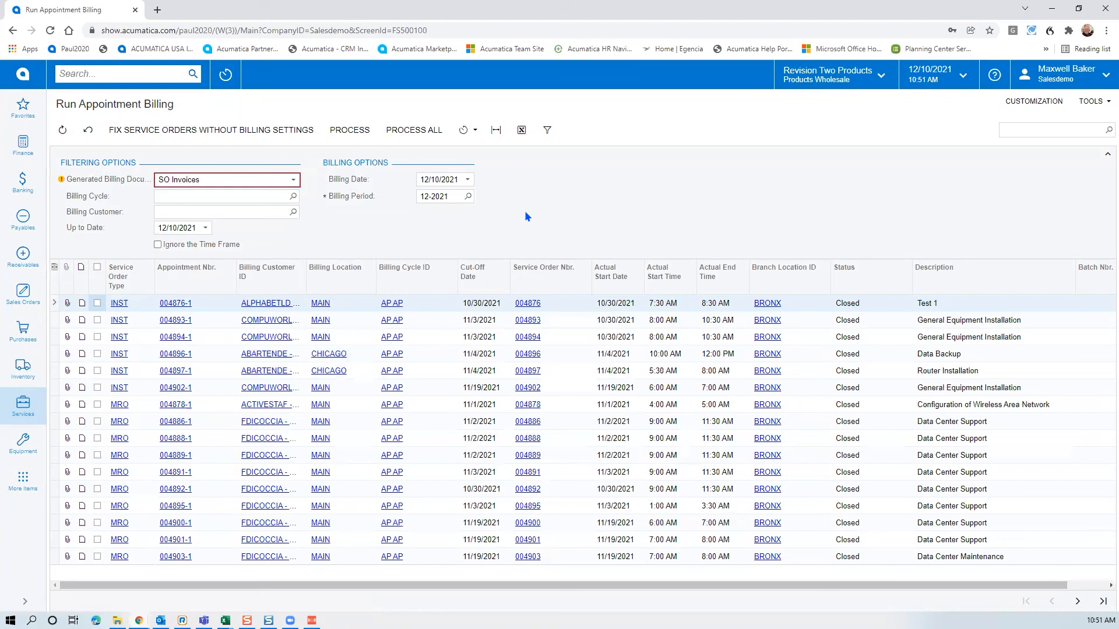
left_click(206, 293)
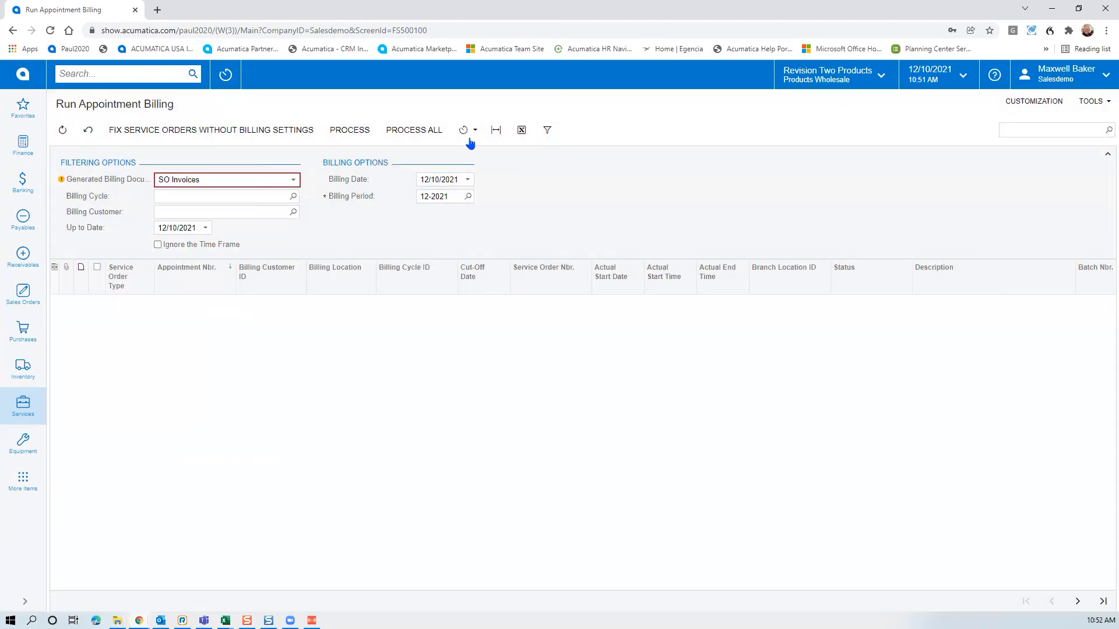
left_click(476, 133)
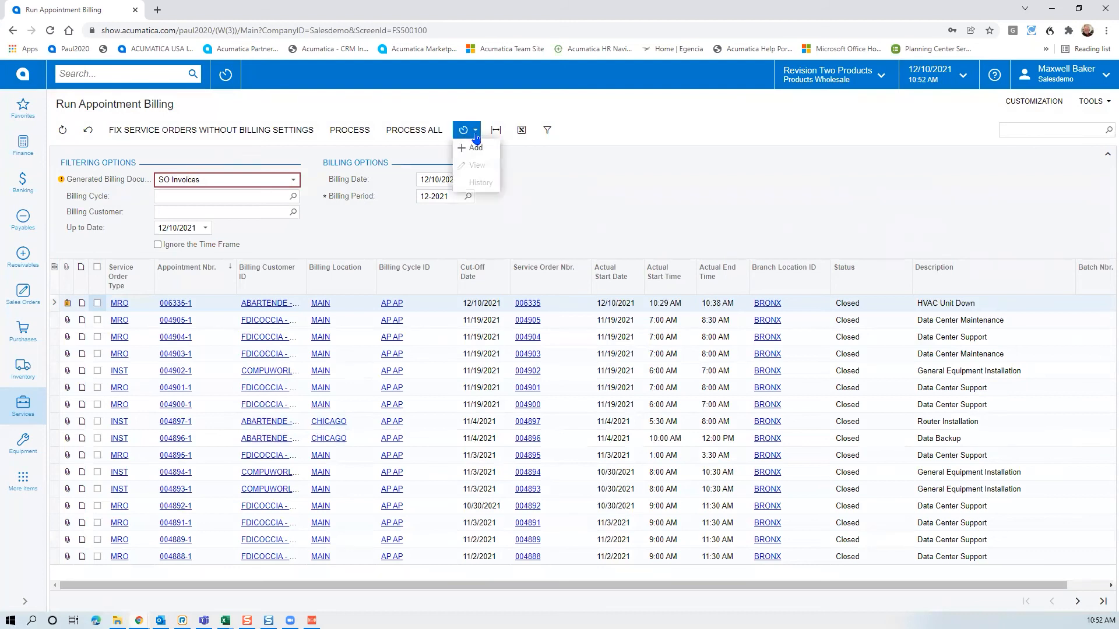
left_click(481, 148)
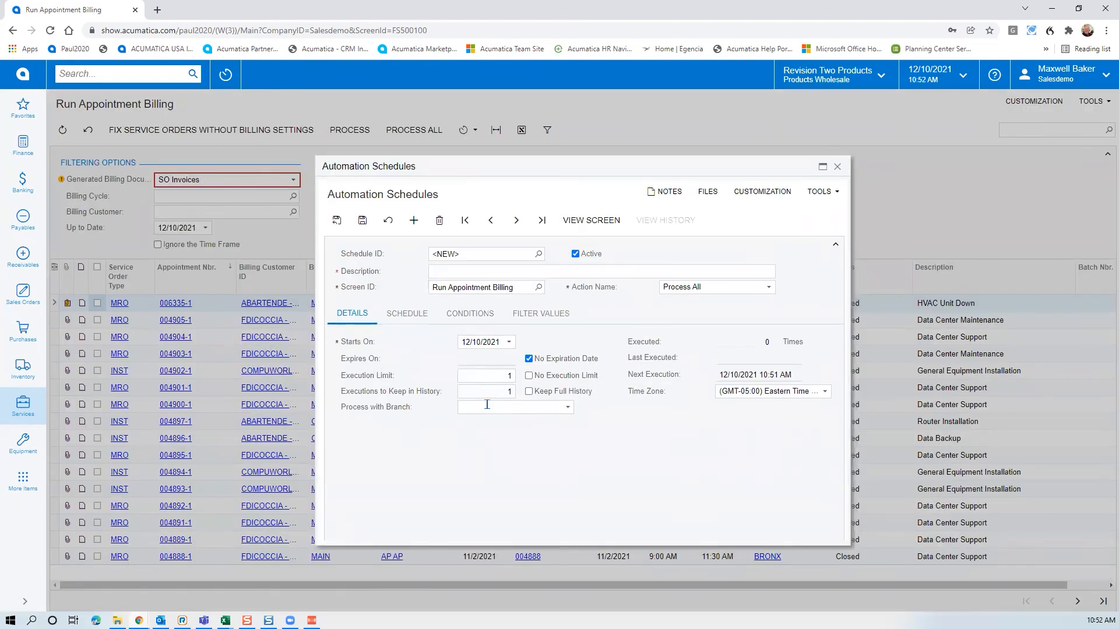
left_click(407, 314)
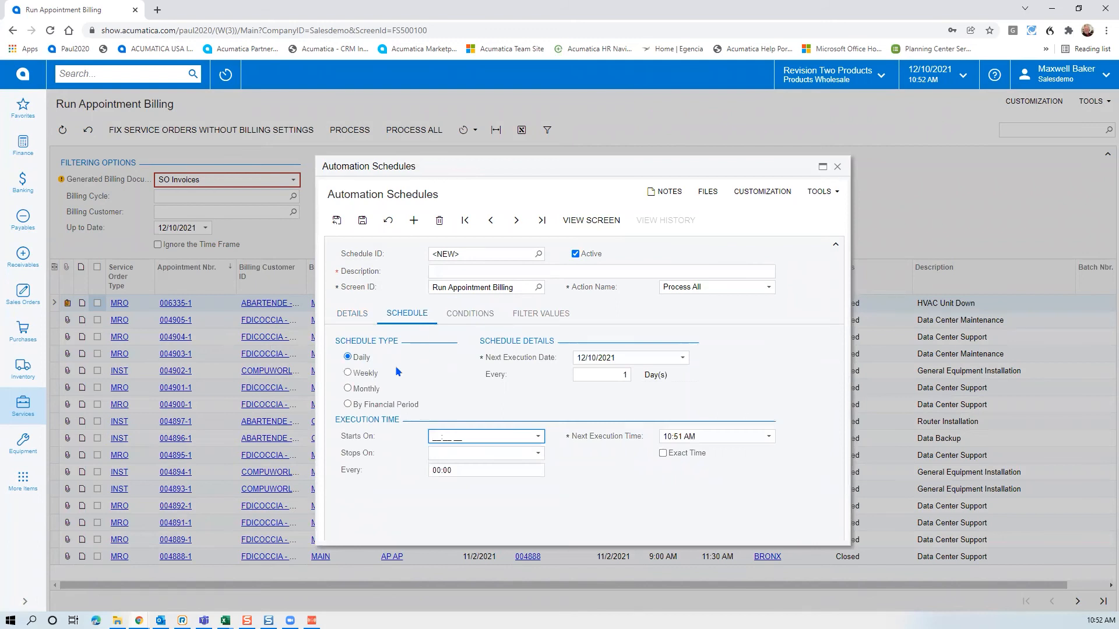
left_click(837, 168)
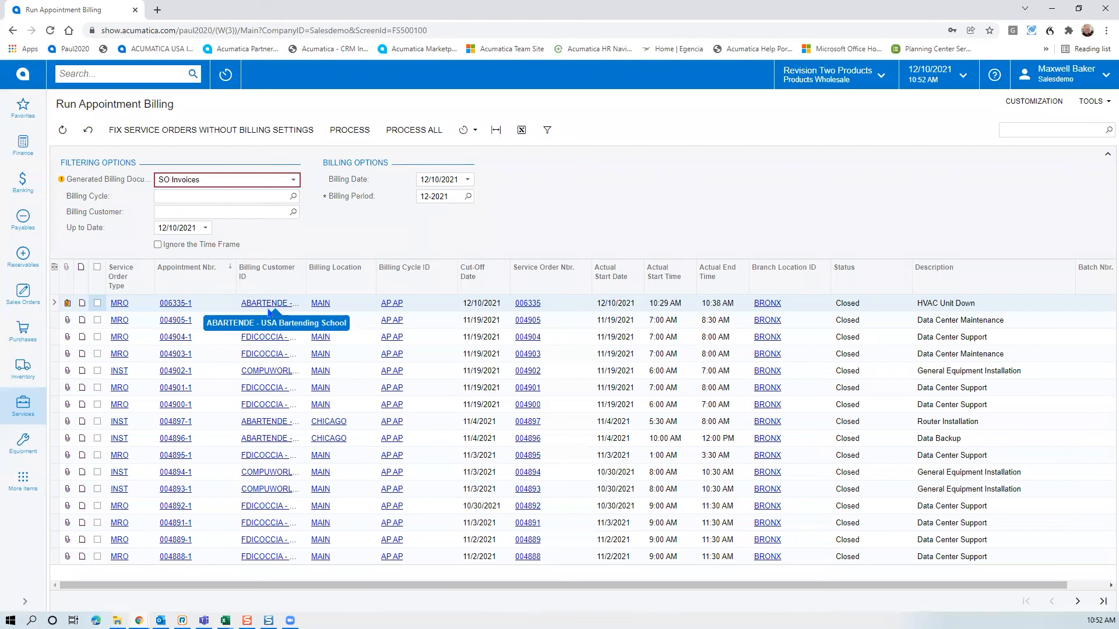
Process appointment 006335-1 for billing, then open billing batch SM000027 from the processed results
left_click(97, 303)
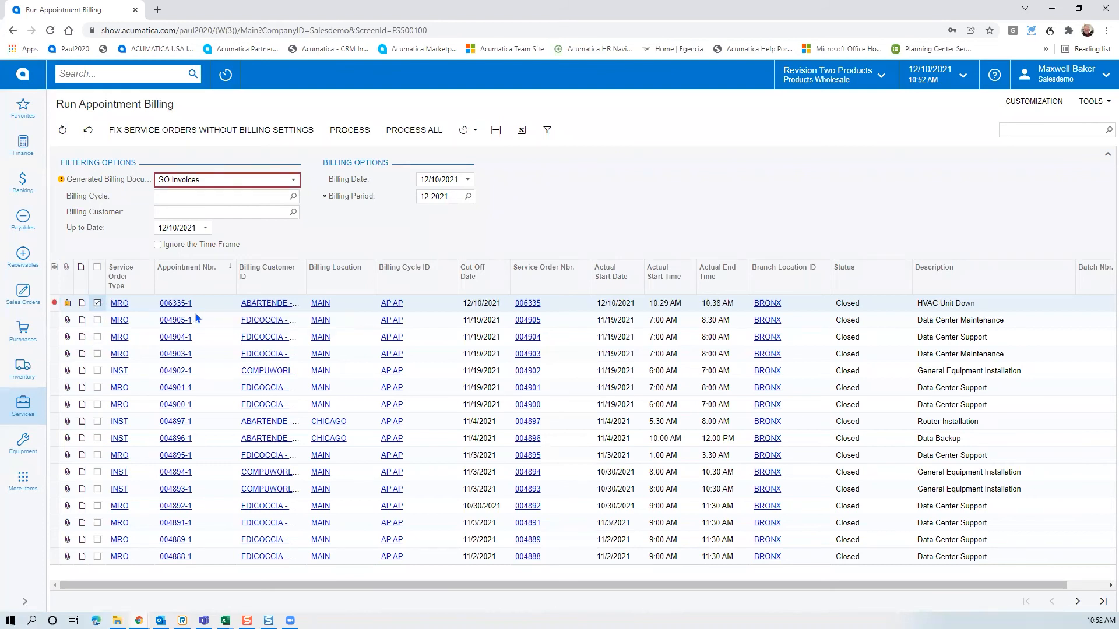
left_click(353, 130)
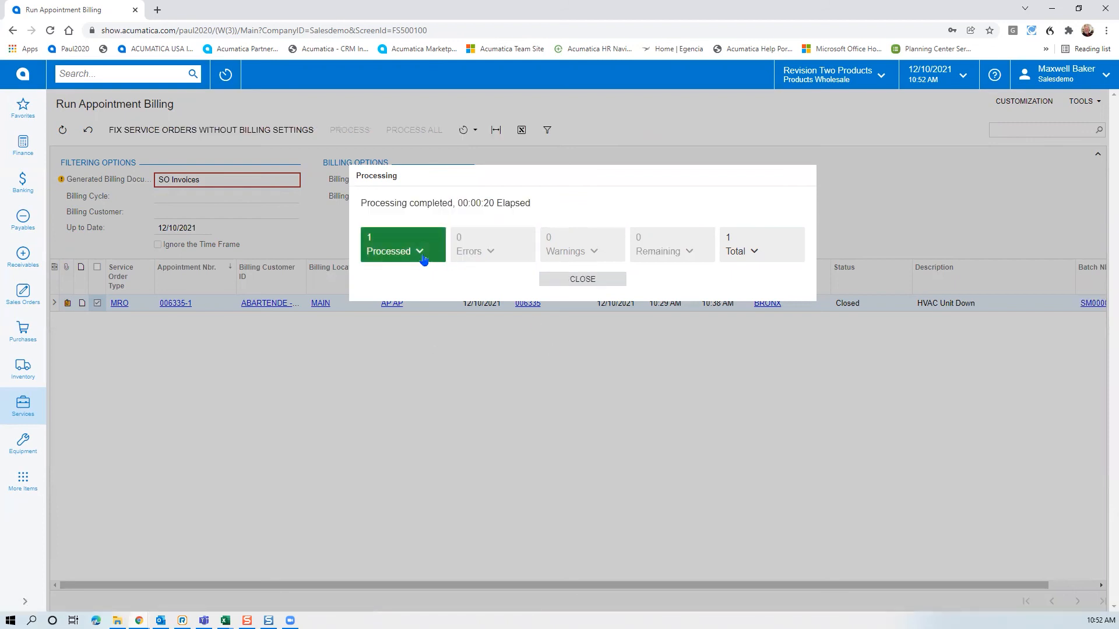
left_click(422, 256)
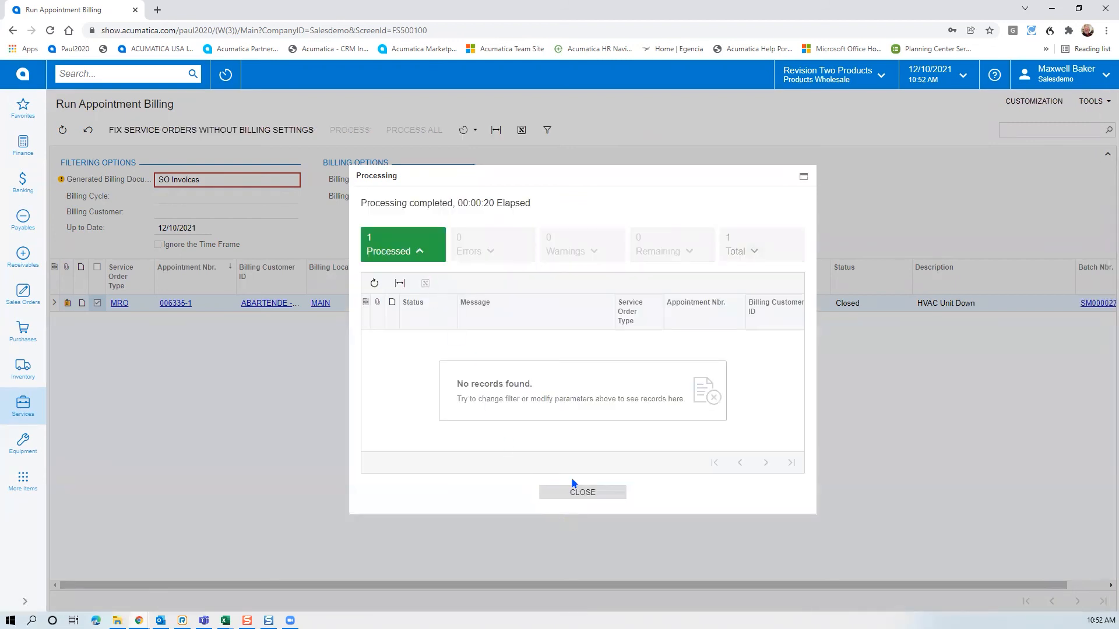
left_click_drag(534, 446, 776, 372)
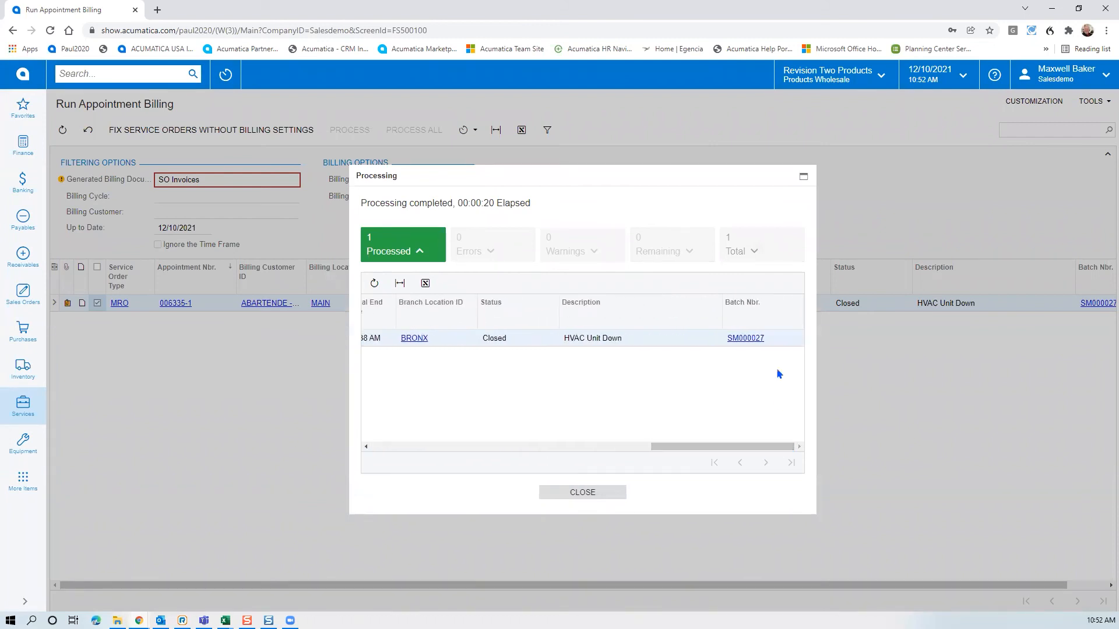
left_click(756, 340)
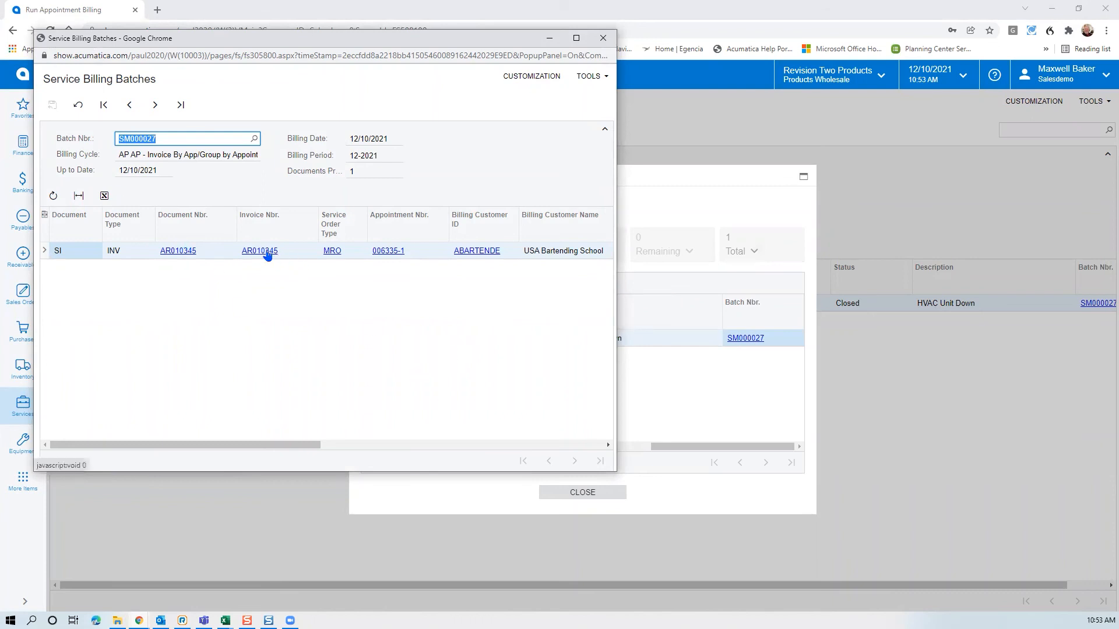
Open invoice AR010345 and print it for USA Bartending School
left_click(263, 251)
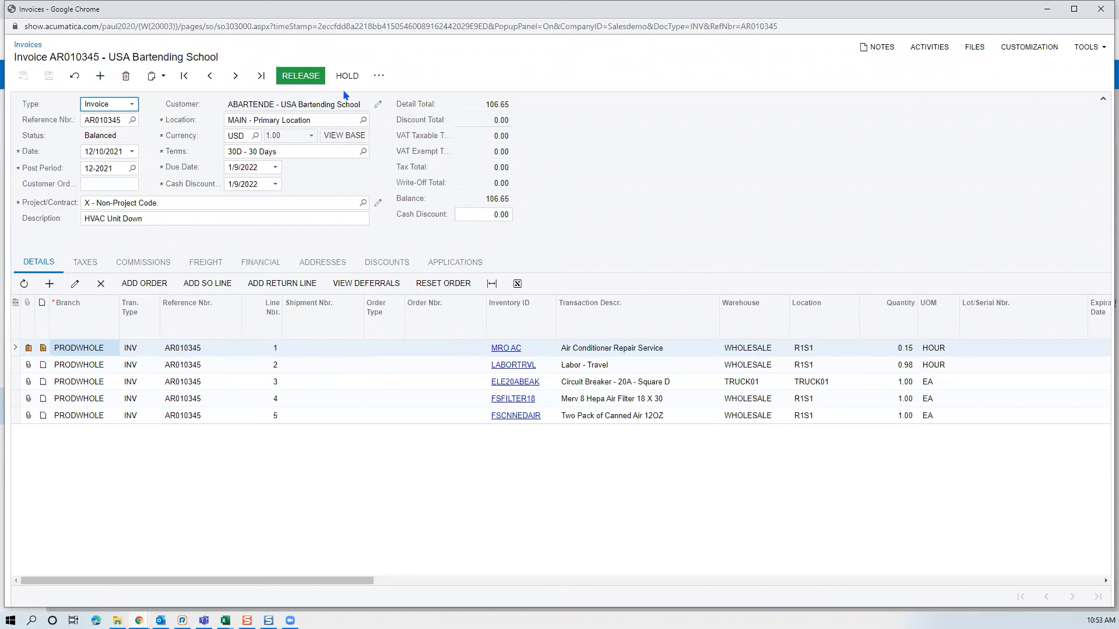
left_click(379, 75)
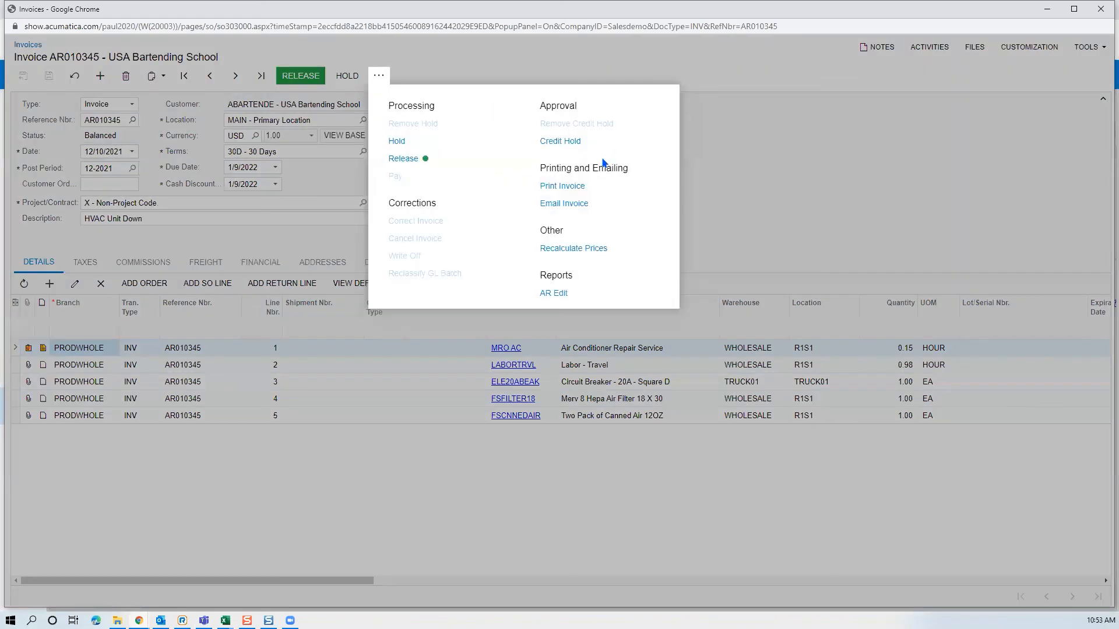
left_click(575, 187)
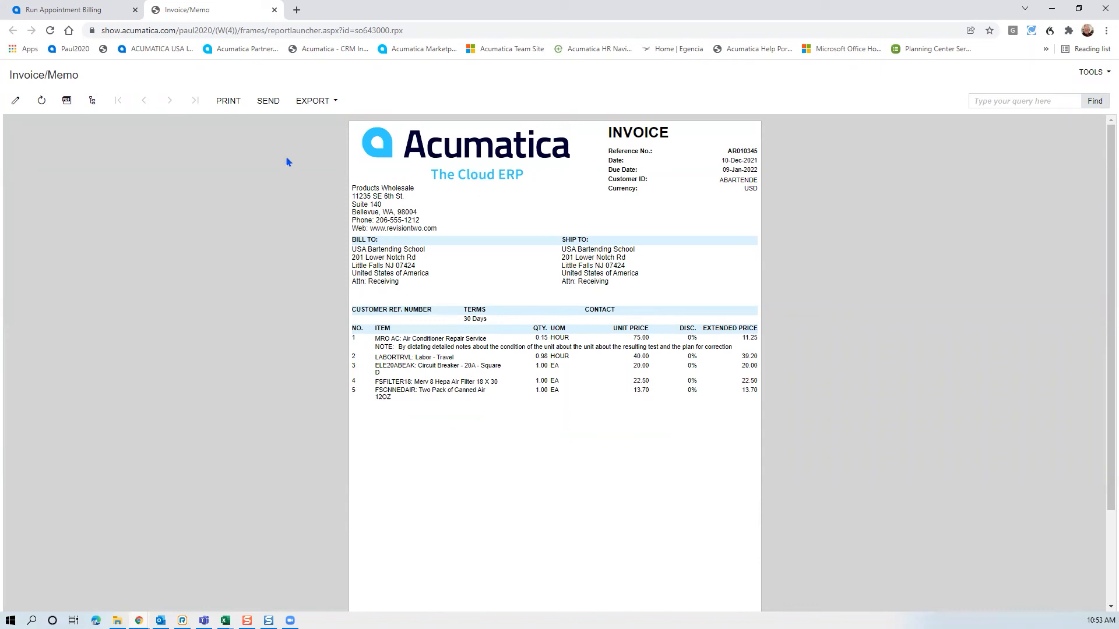
E-mail invoice AR010345 to the customer, then close the Invoice/Memo printout
left_click(269, 104)
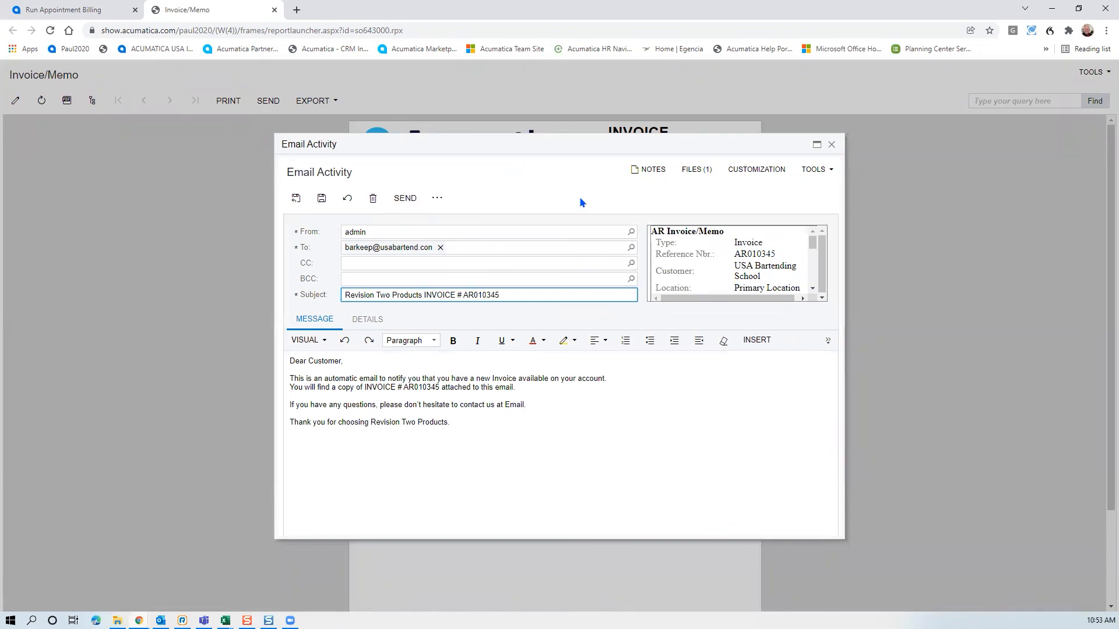
left_click(405, 198)
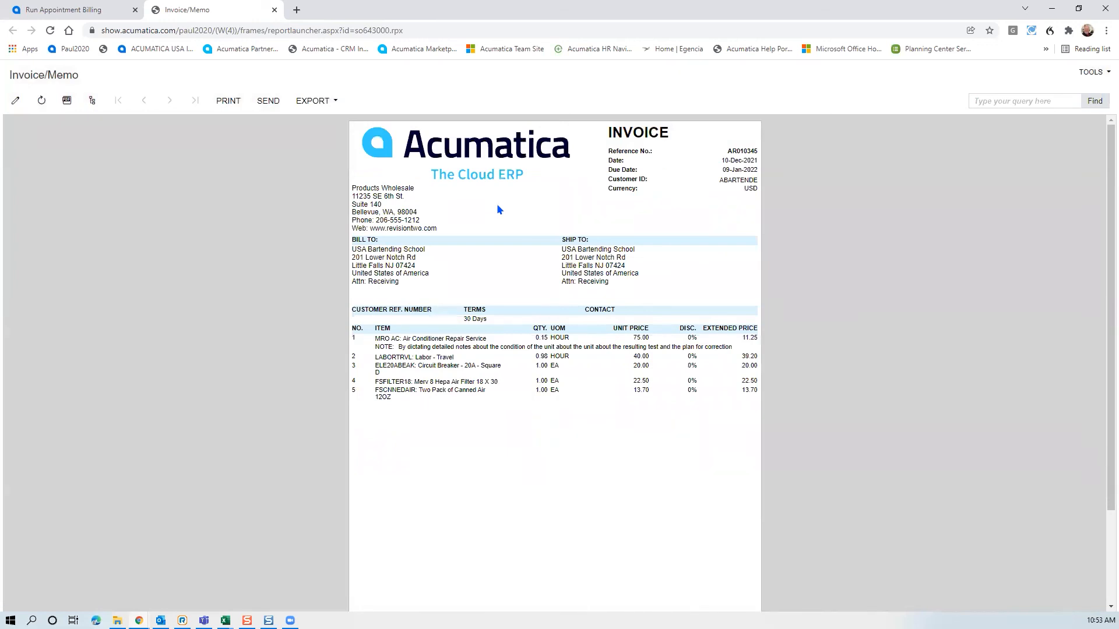
left_click(273, 10)
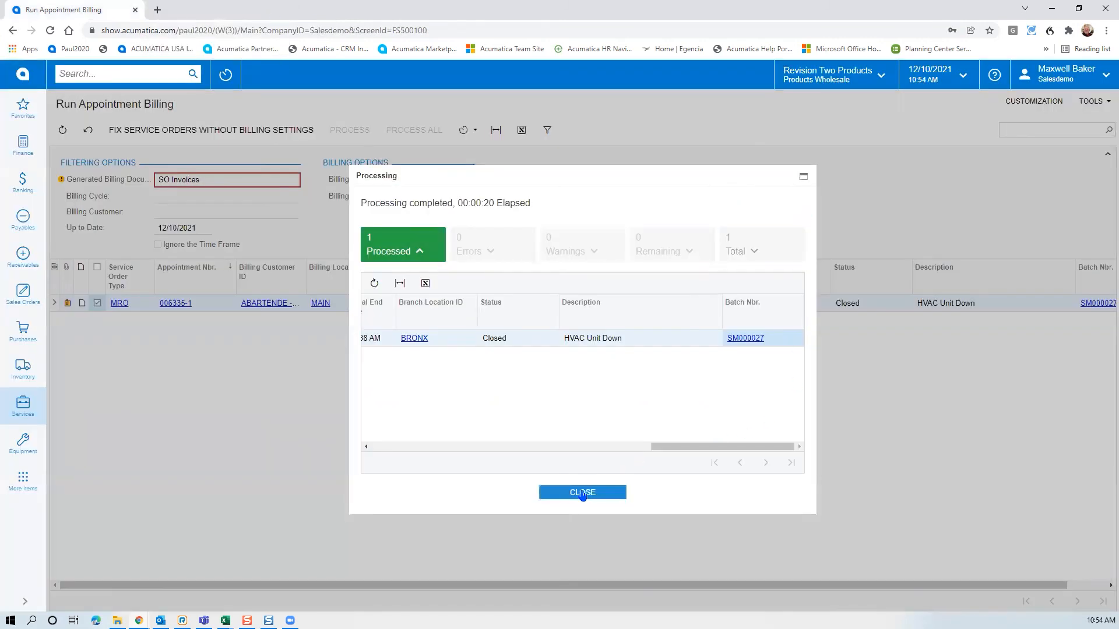
Dismiss the billing results and open AR010345 from the Sales Orders Invoices list
left_click(559, 495)
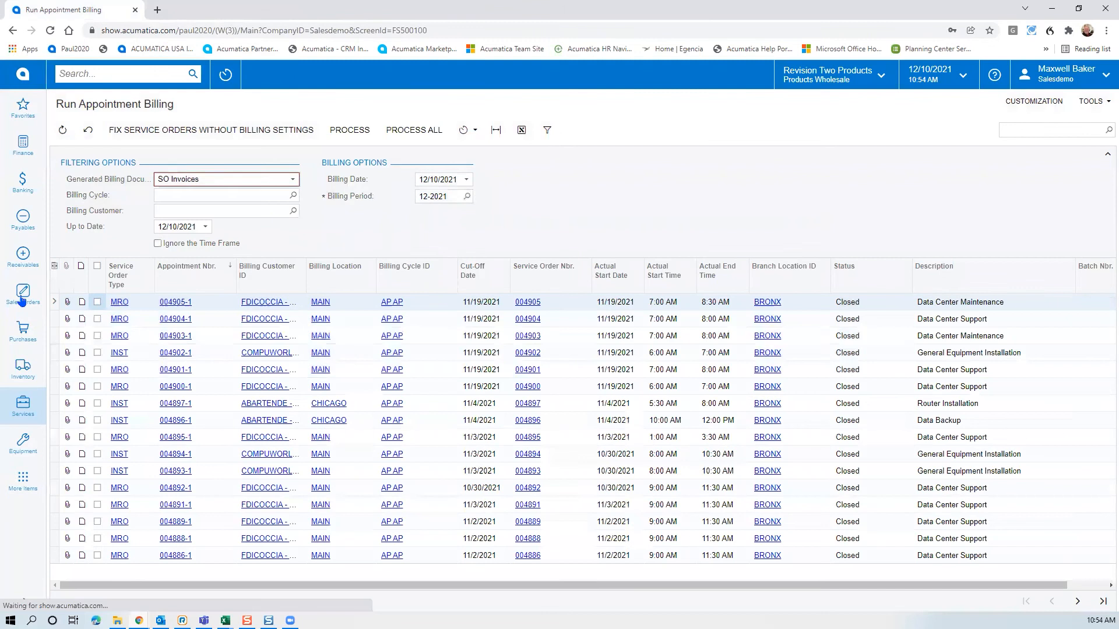
left_click(23, 295)
left_click(99, 231)
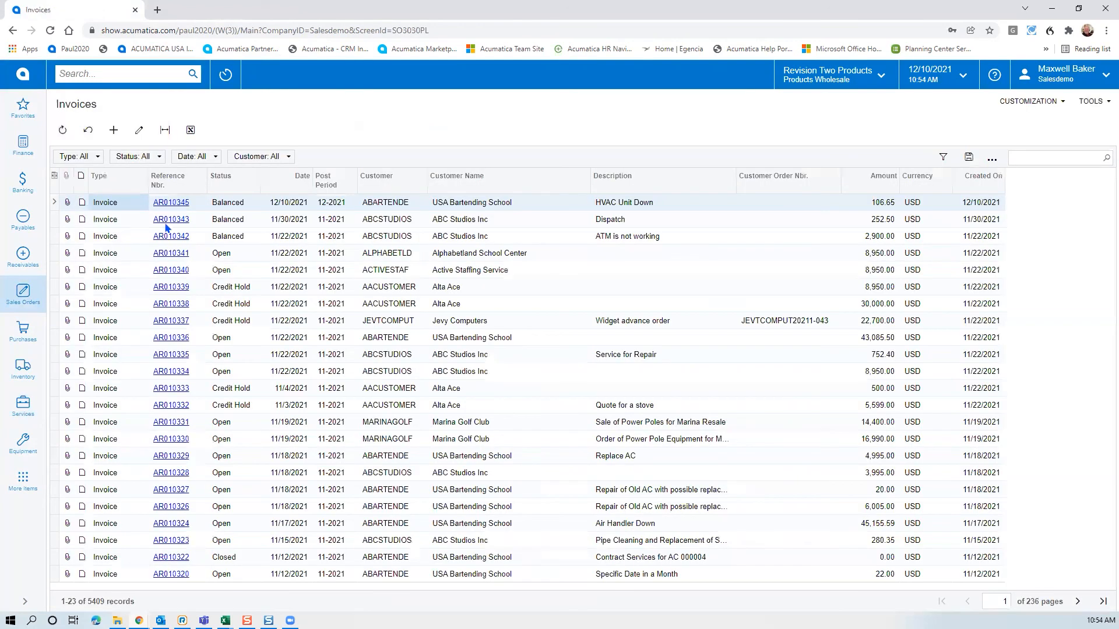
left_click(178, 201)
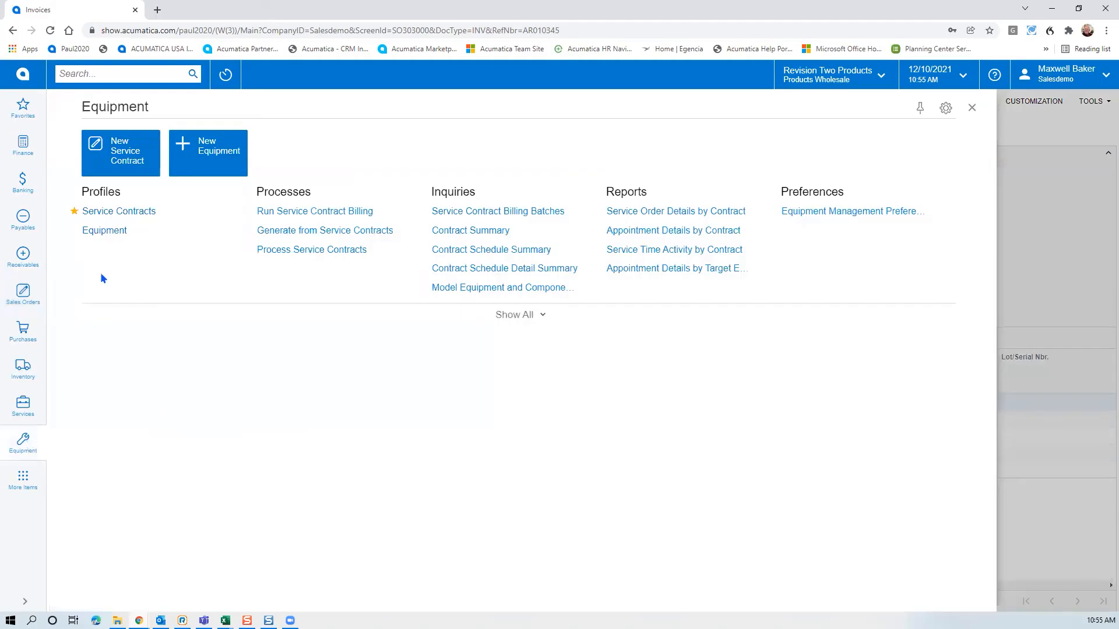
Open equipment 000002 and view its Target Equipment History
left_click(108, 230)
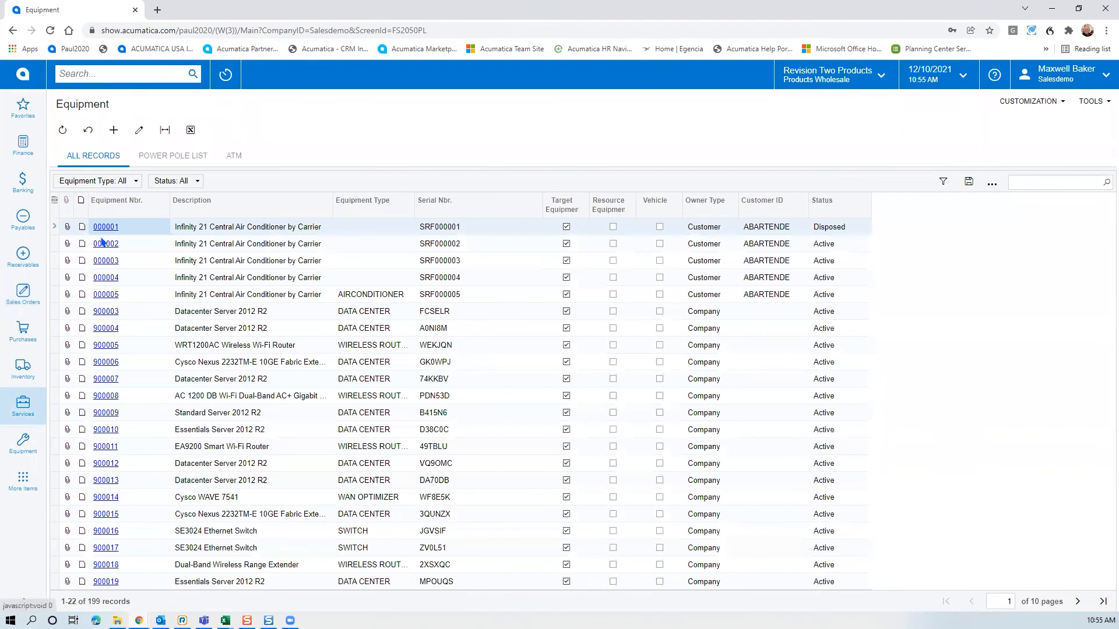
left_click(105, 245)
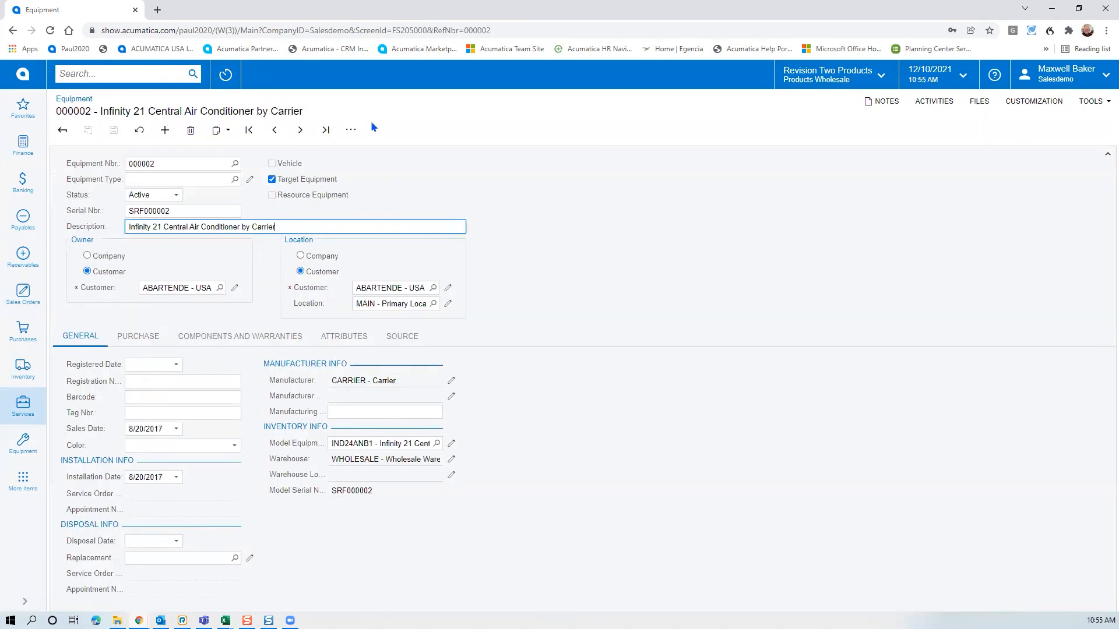
left_click(354, 129)
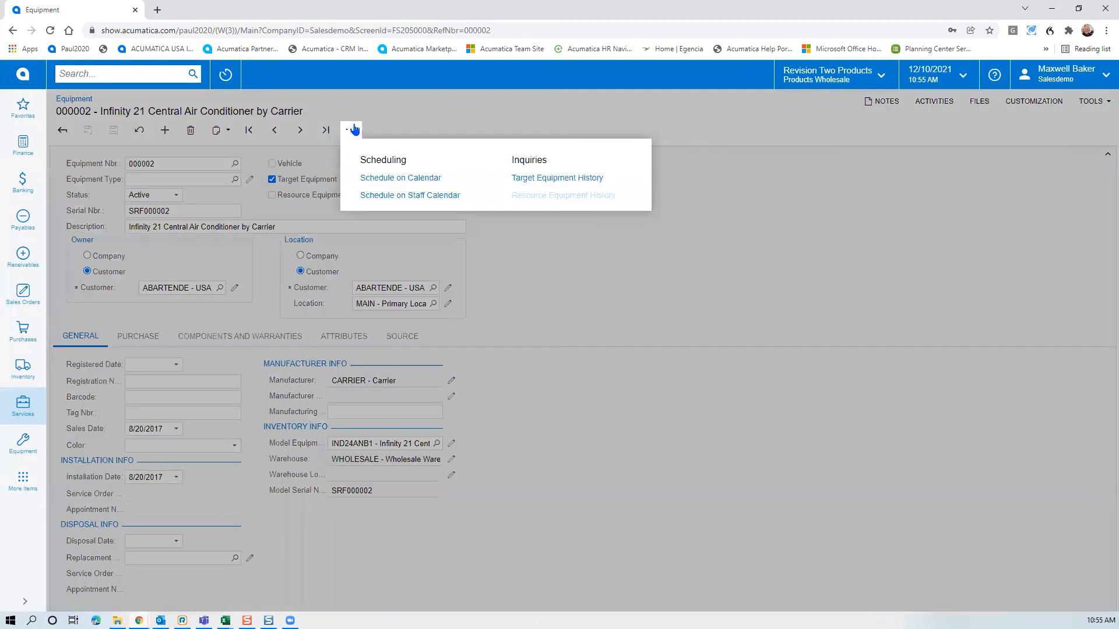
left_click(567, 177)
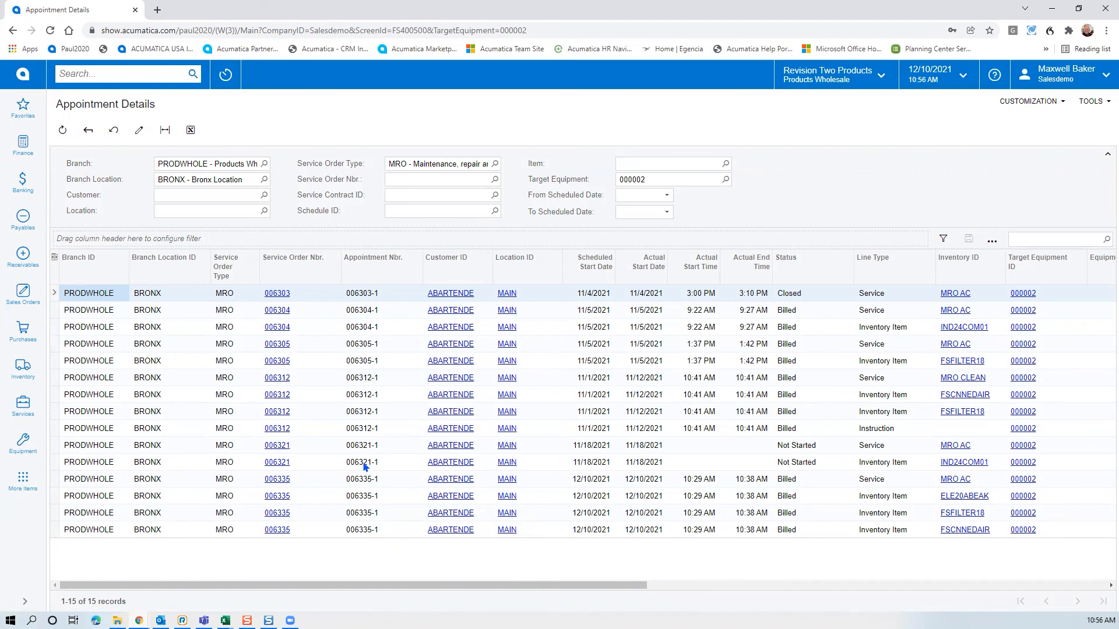
Sort equipment 000002's appointments by Appointment Nbr. descending, then go to Service Contracts
left_click(374, 258)
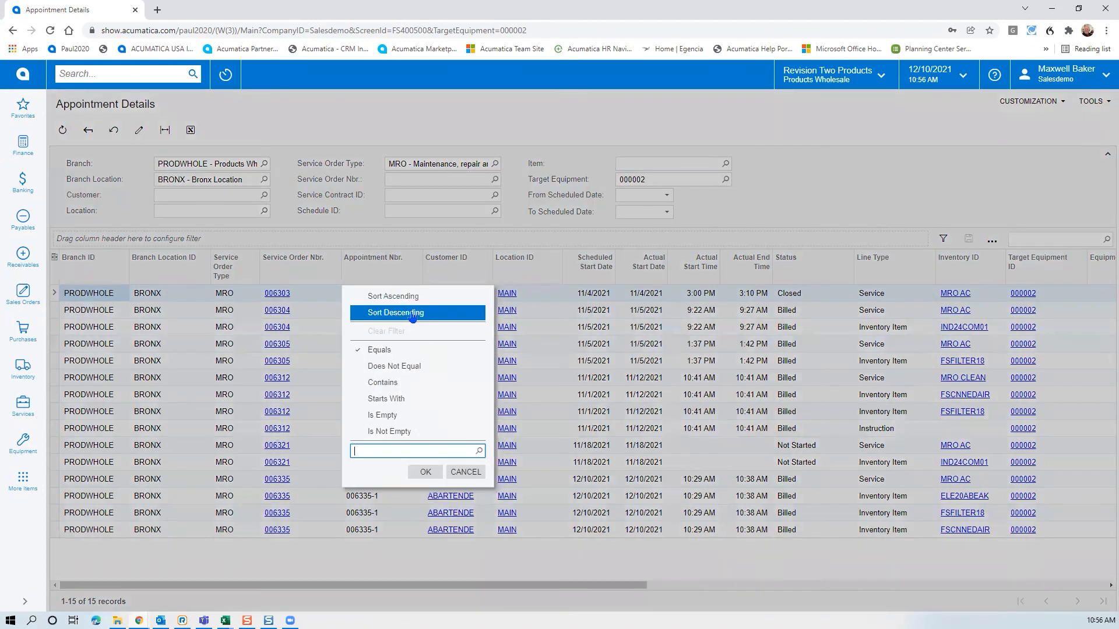
left_click(412, 314)
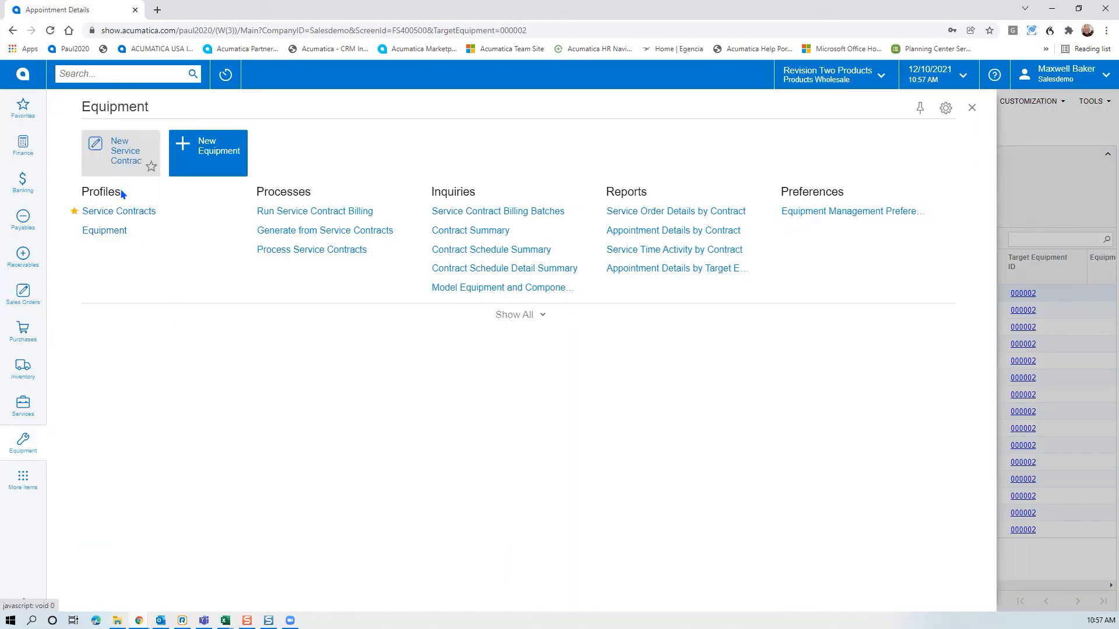
left_click(120, 213)
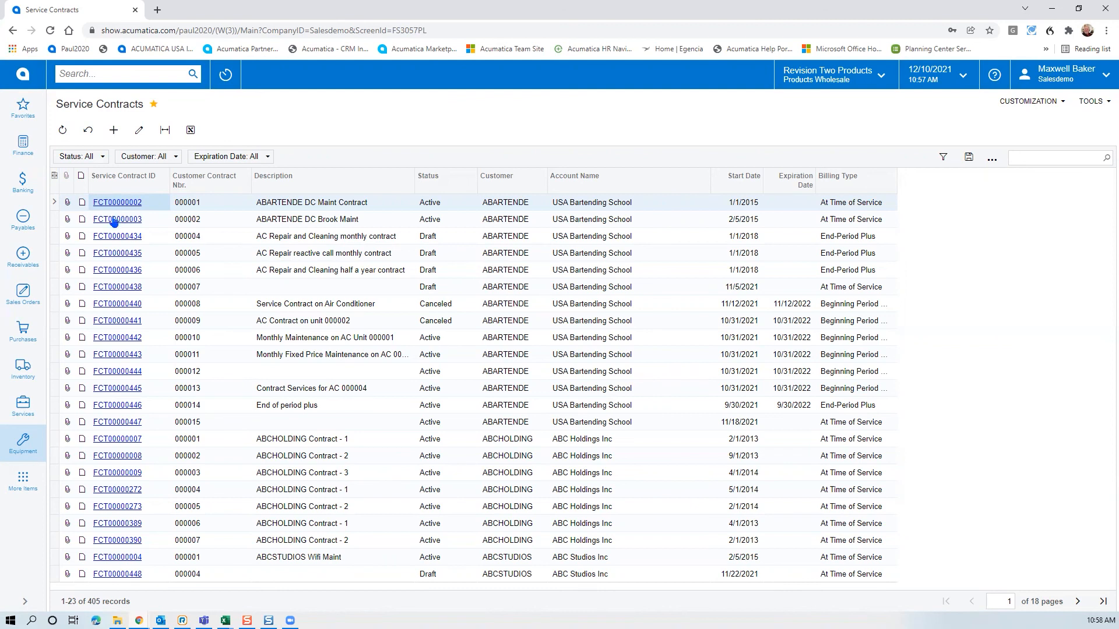
Open service contract FCT00000434 and its schedule FSC00000698 from the Schedules tab
left_click(112, 236)
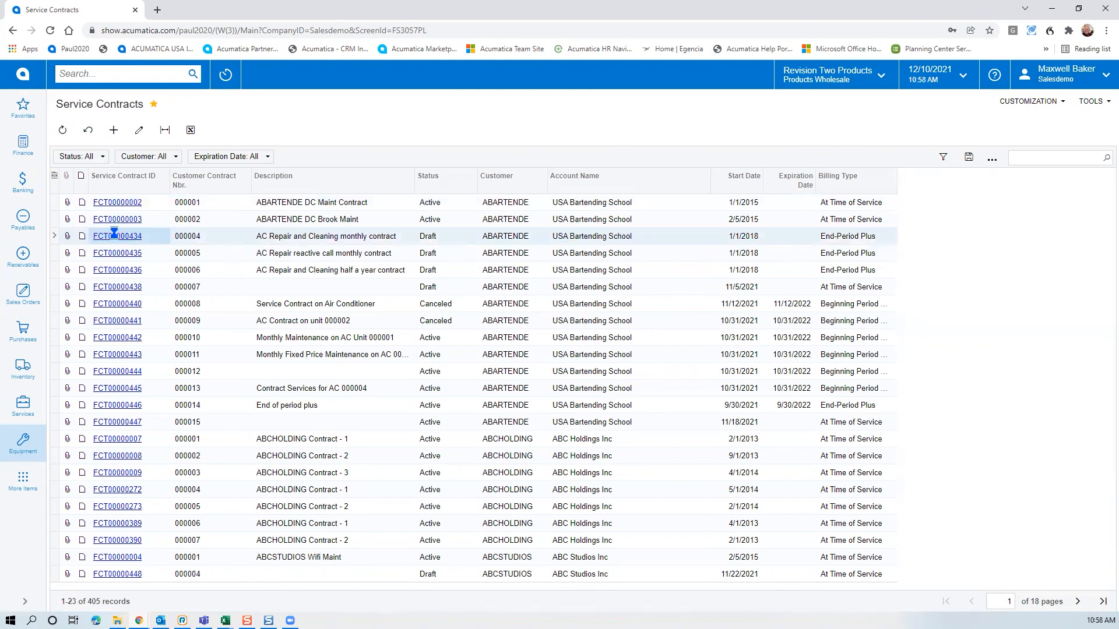
left_click(117, 237)
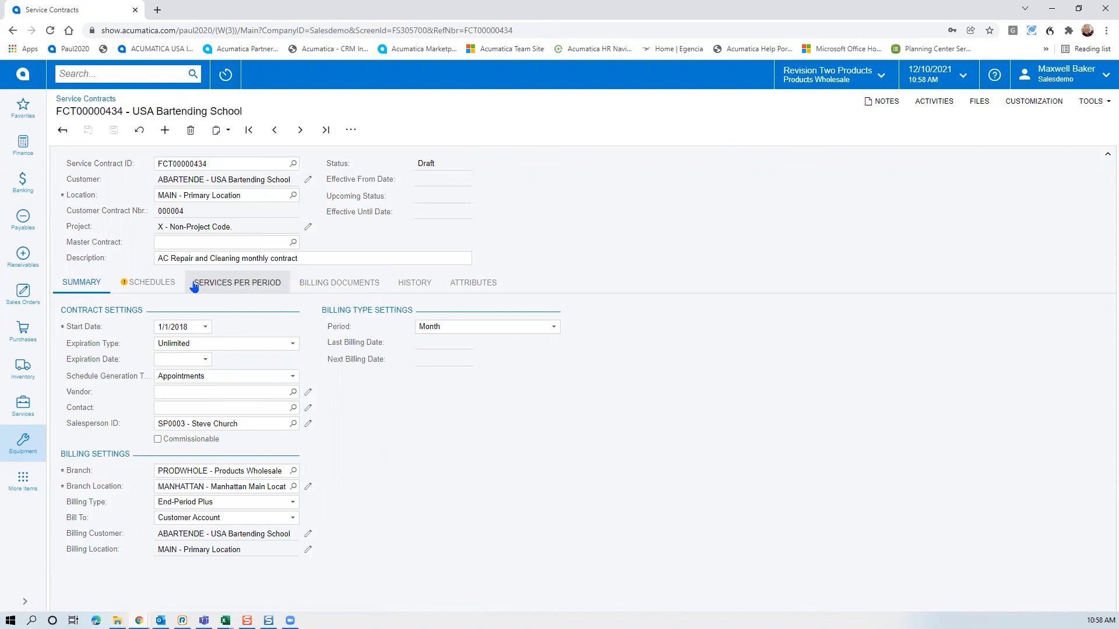
left_click(152, 283)
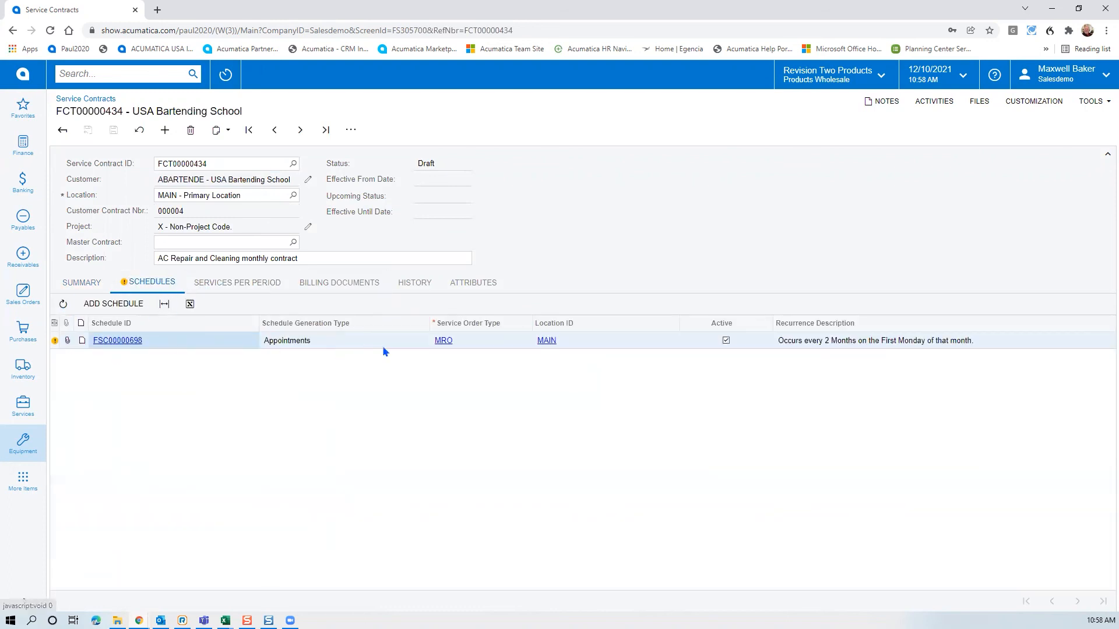
left_click(135, 341)
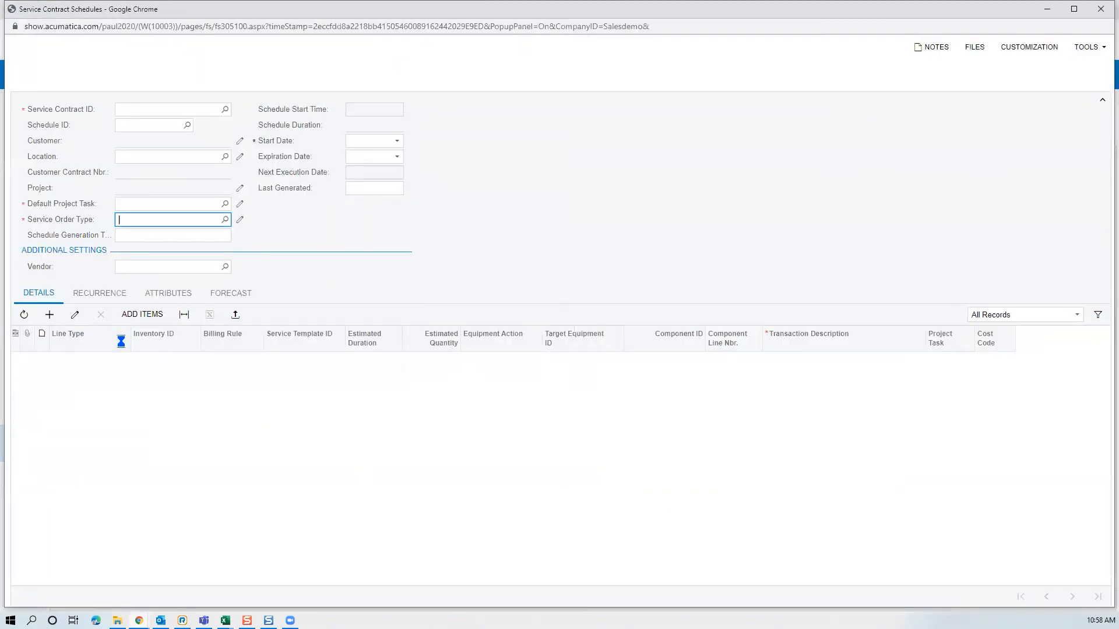
Review the schedule's recurrence and its forecast dates from 1/3/2022 to 11/7/2022, then close it
left_click(100, 279)
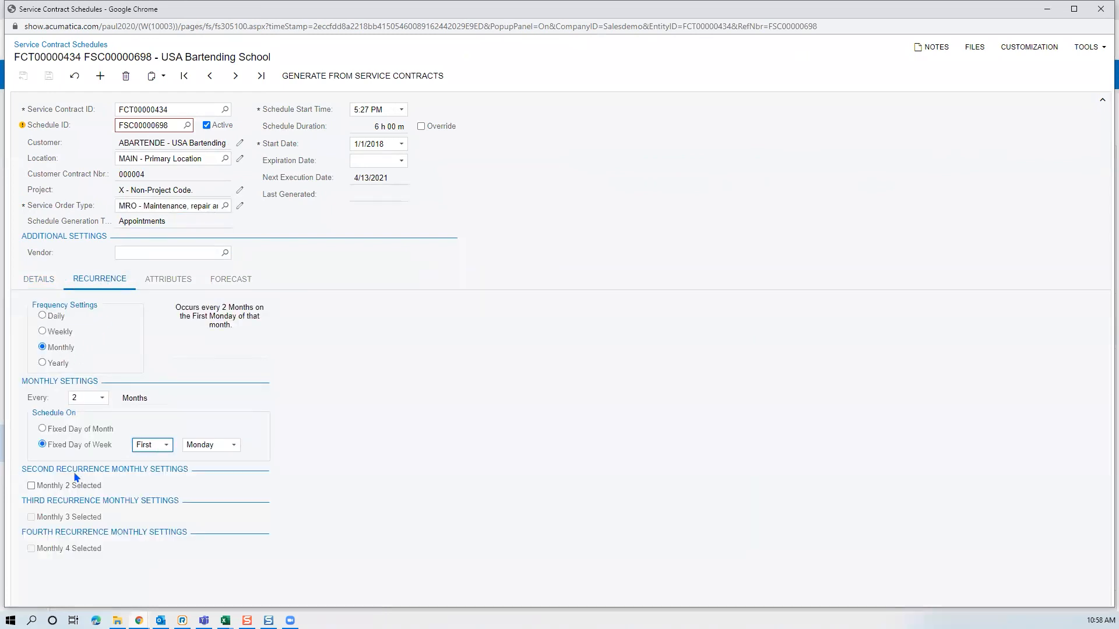
left_click(222, 279)
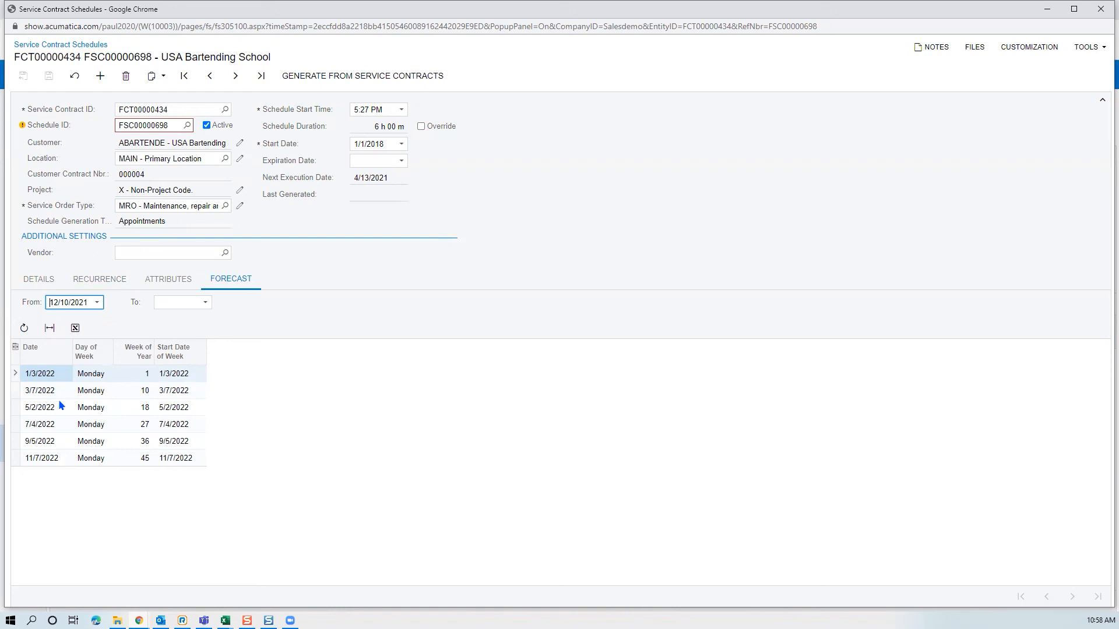
left_click(53, 377)
left_click(1101, 8)
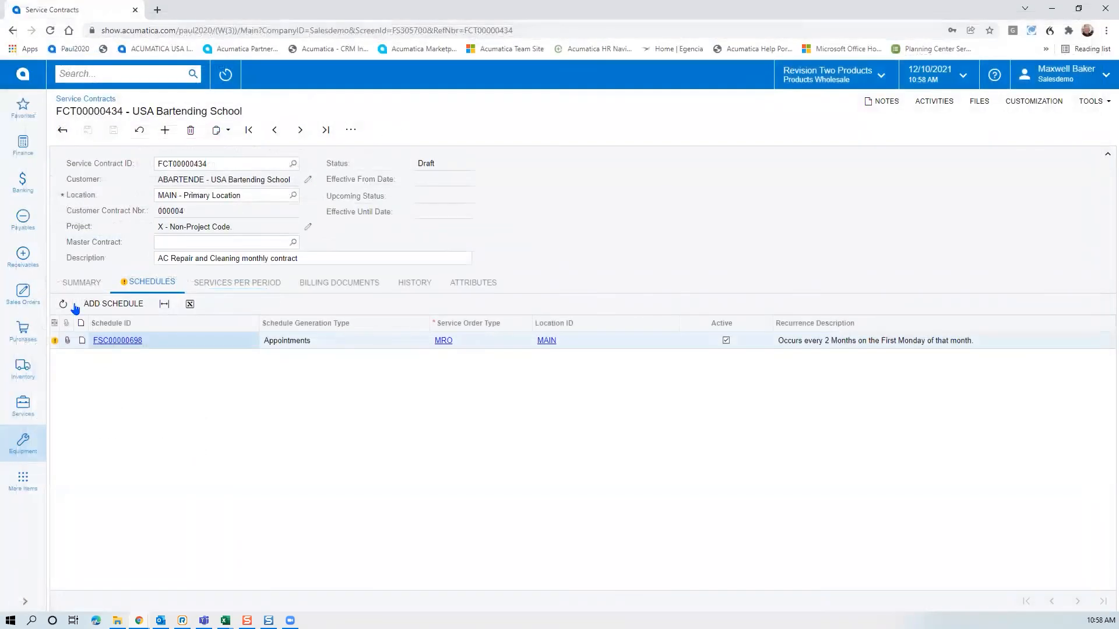
Open Generate from Service Contracts and set Generate Up To 1/31/2022
left_click(34, 448)
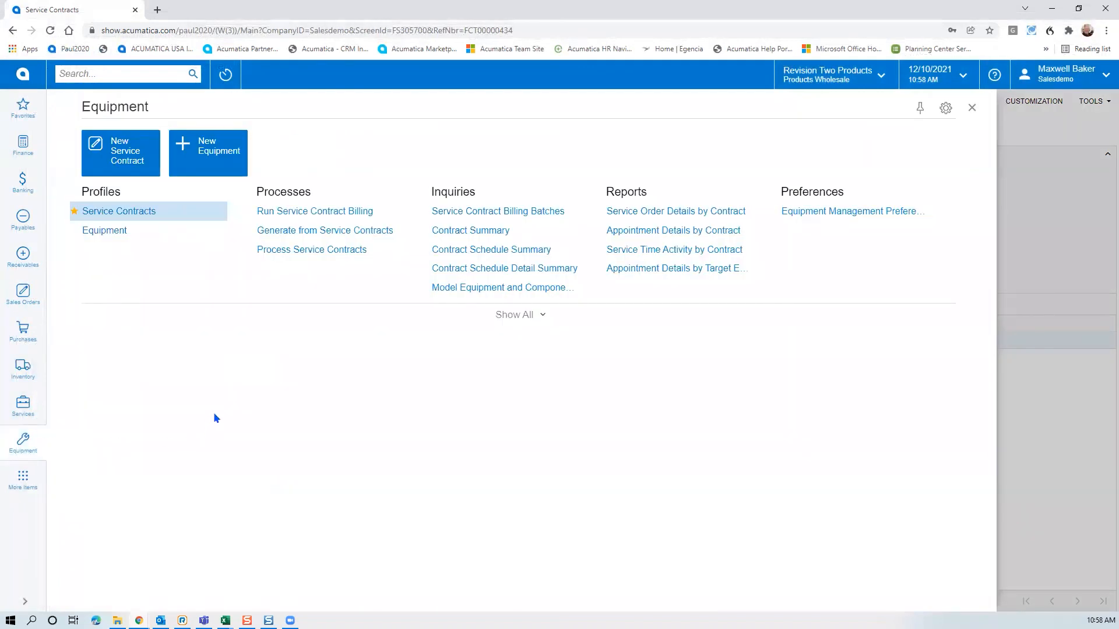
left_click(314, 231)
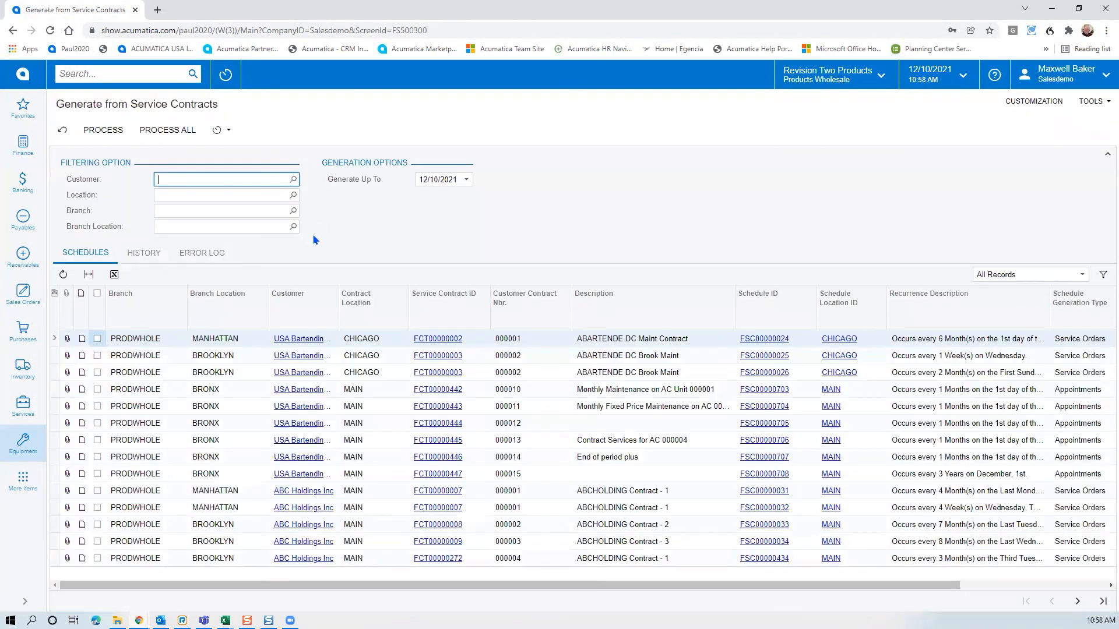
left_click(466, 180)
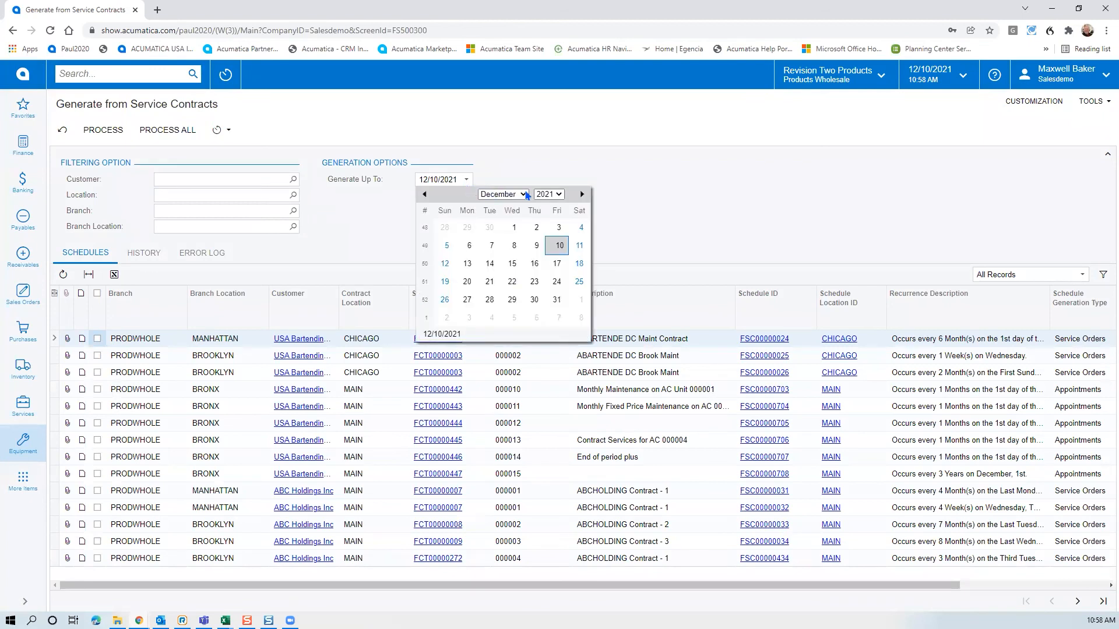
left_click(548, 194)
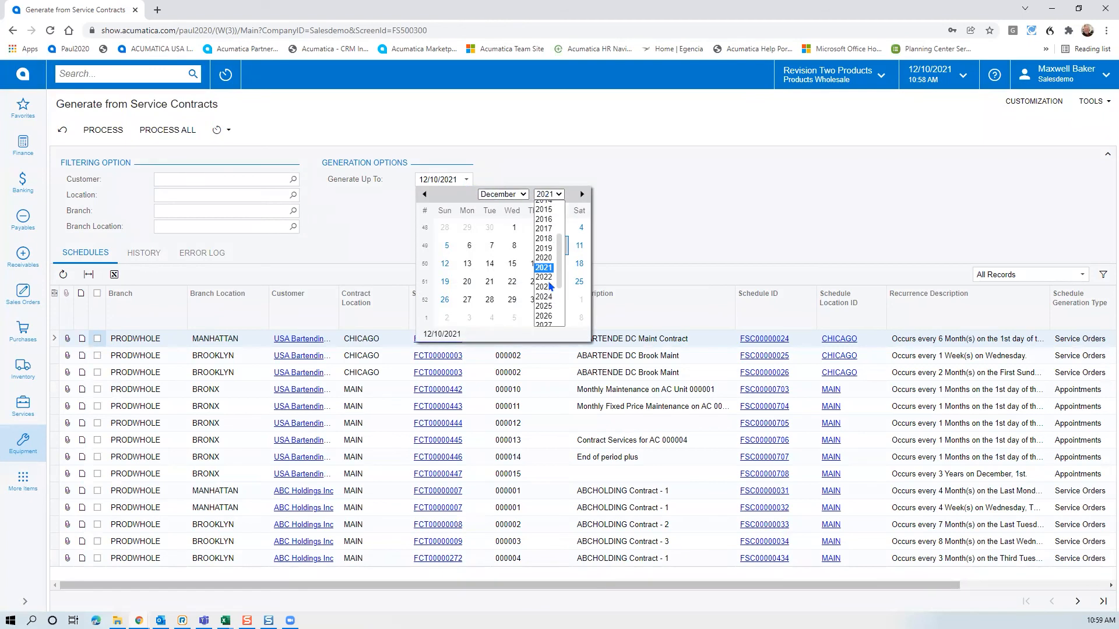
left_click(550, 282)
left_click(503, 194)
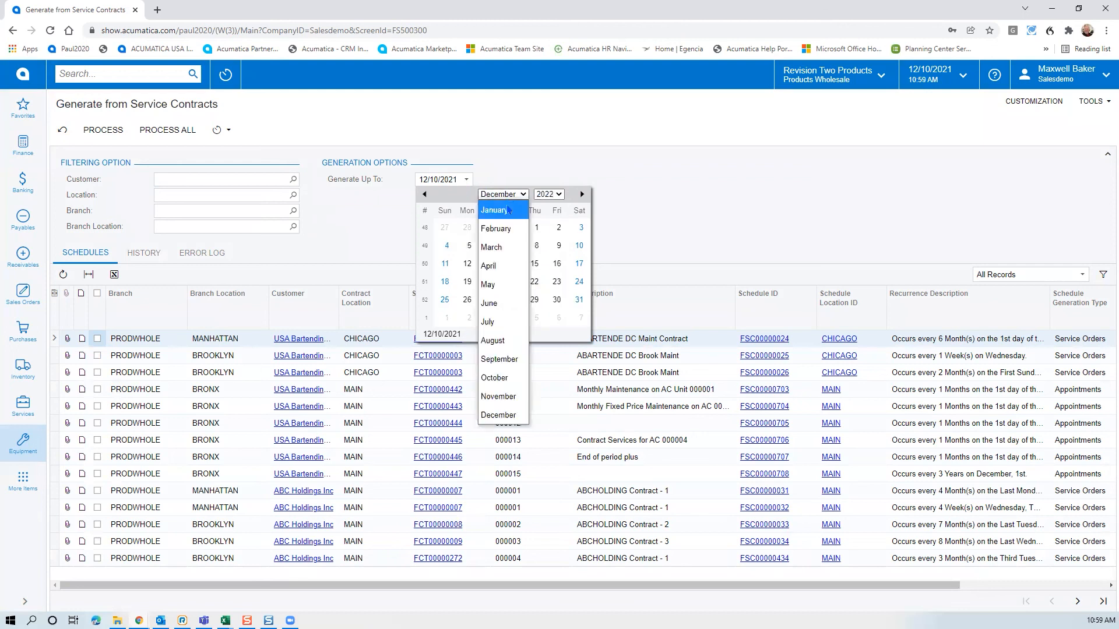
left_click(501, 207)
left_click(467, 318)
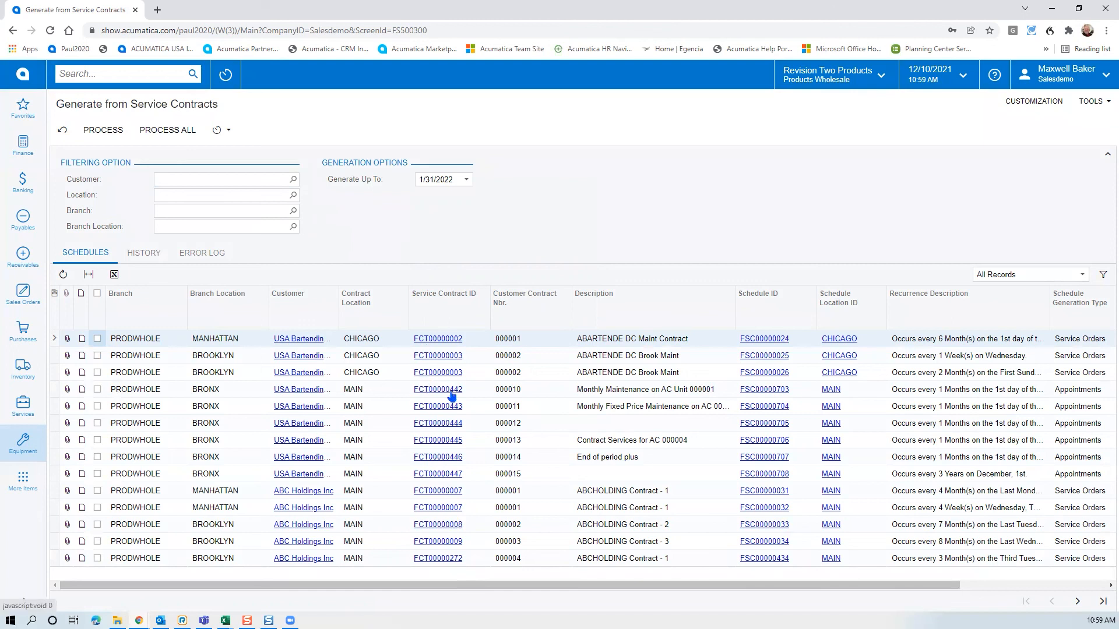
Filter the contract schedules to customer ABARTENDE
left_click(293, 179)
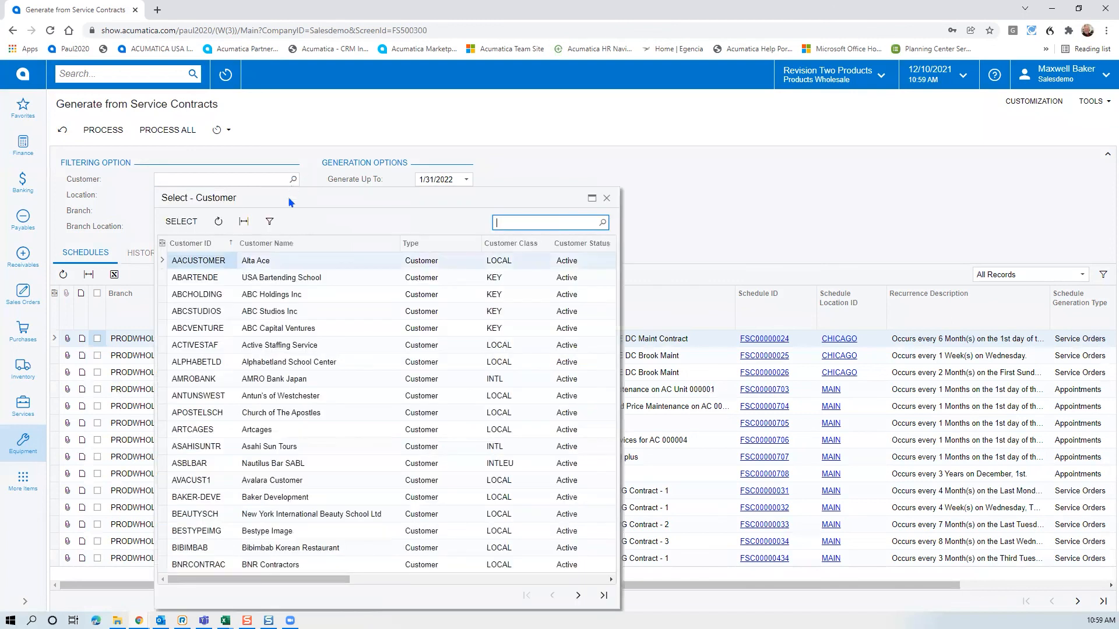
left_click(216, 279)
double_click(216, 279)
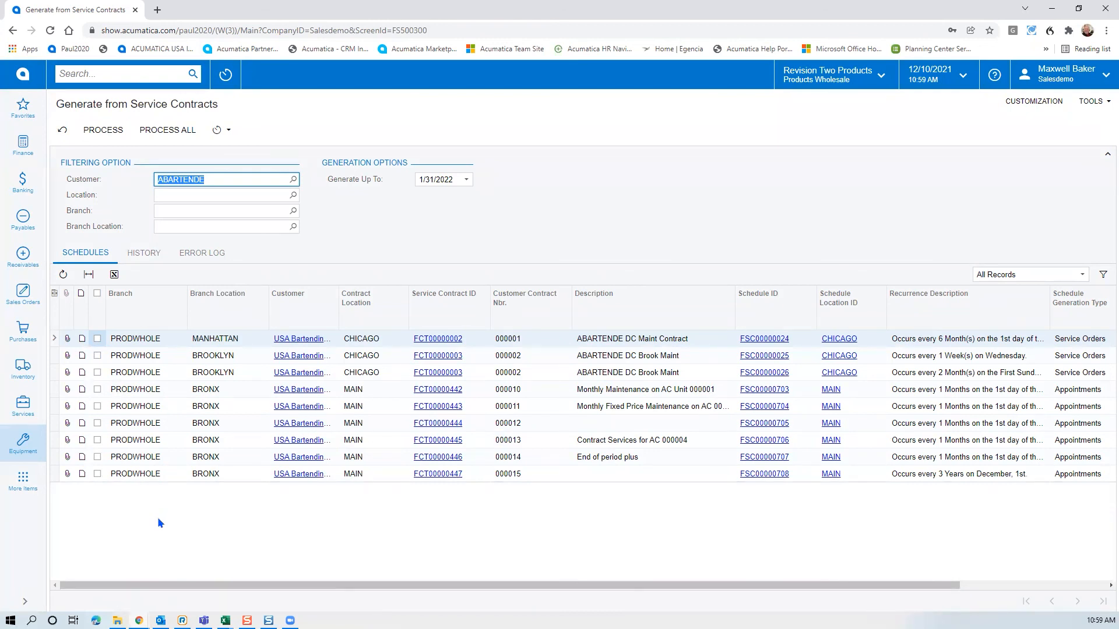
Process the FCT00000443 schedule and confirm schedule FSC00000704 succeeded, last generated 1/1/2022
left_click(97, 406)
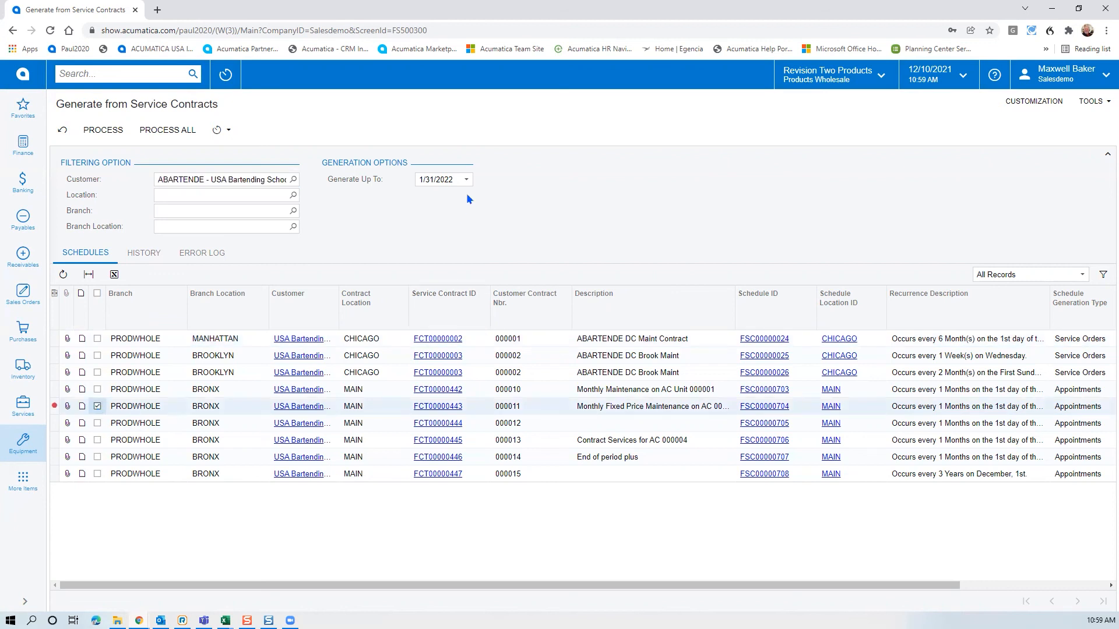
left_click(101, 129)
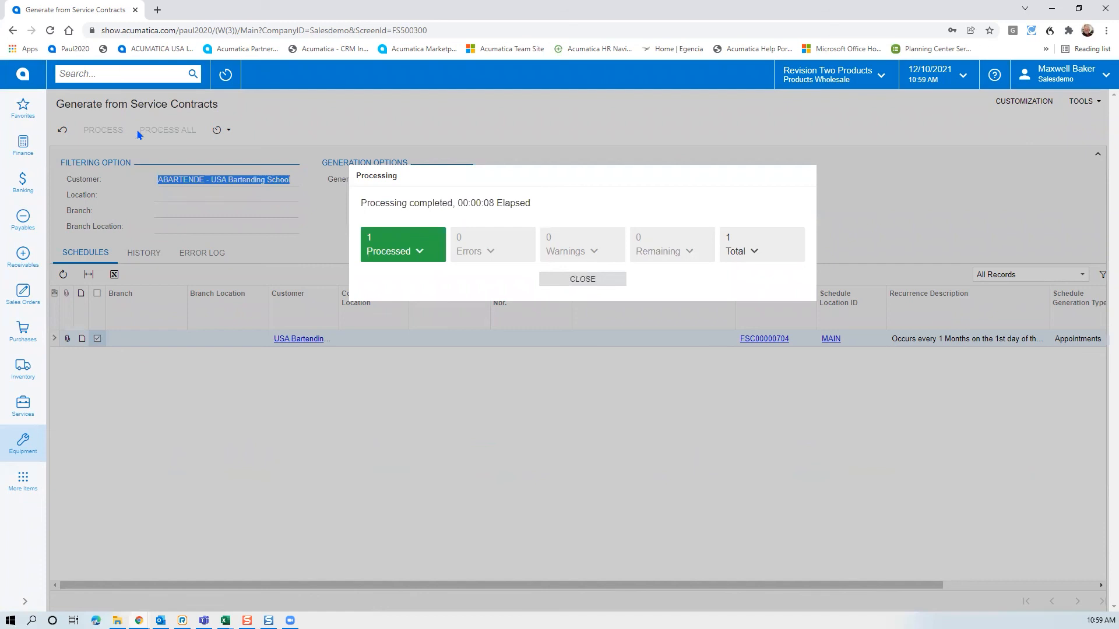
left_click(414, 254)
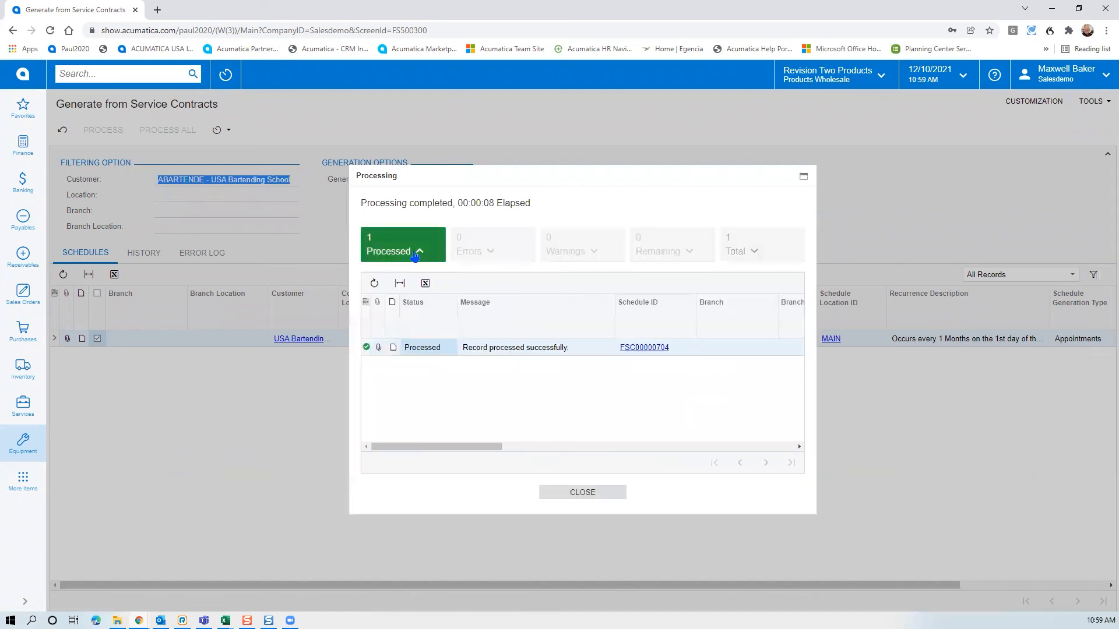
left_click_drag(526, 446, 779, 446)
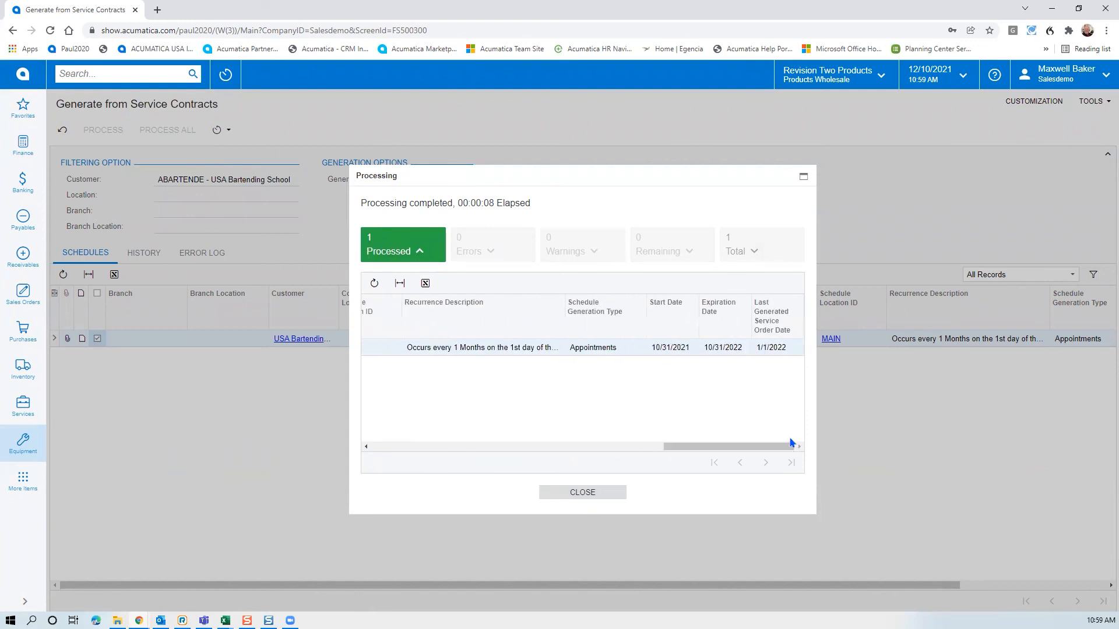
left_click(592, 494)
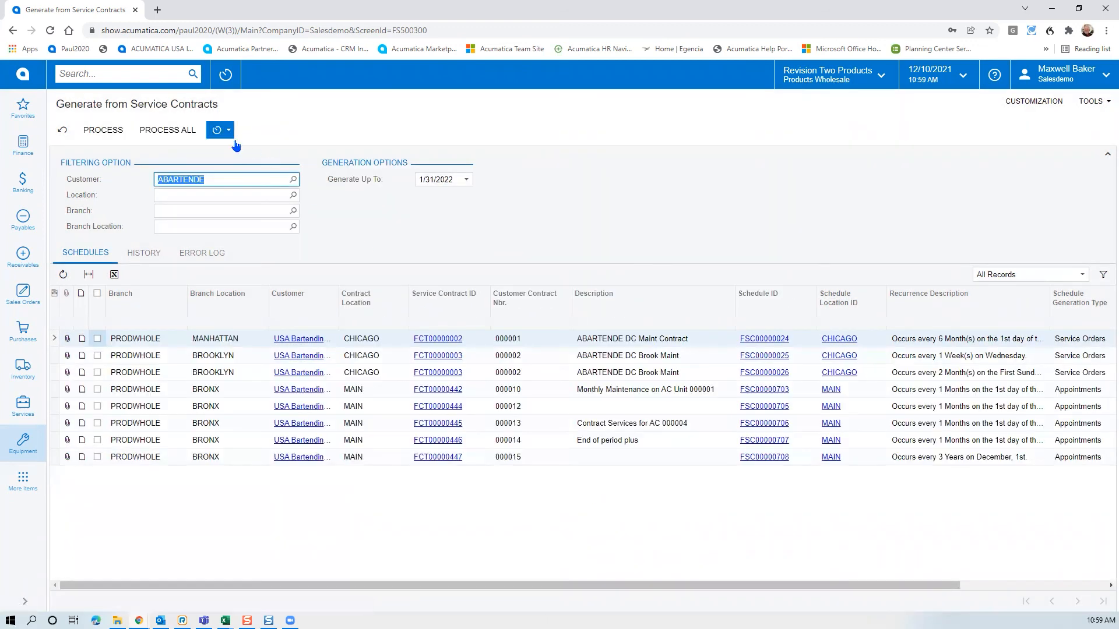